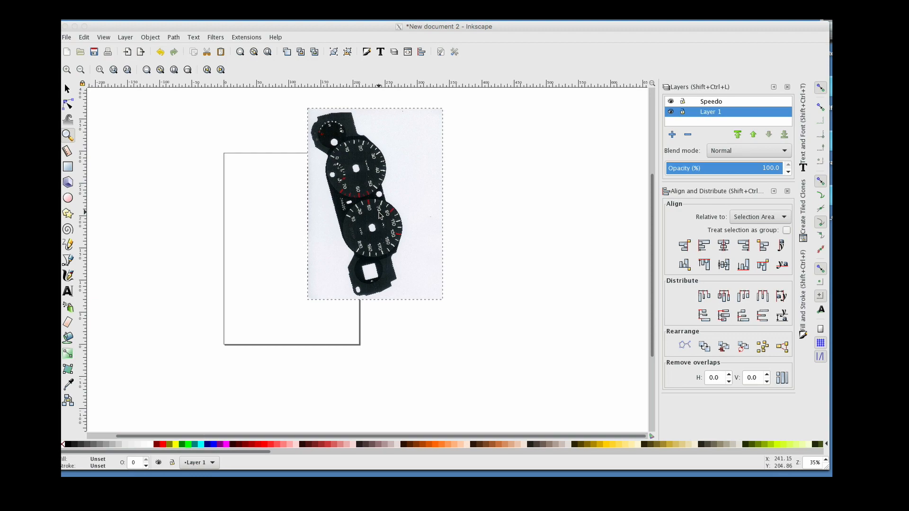
Rotate the scanned speedometer image so the dials lie roughly horizontal, and move it over the page
{"action": "left_click", "coordinate": [379, 212]}
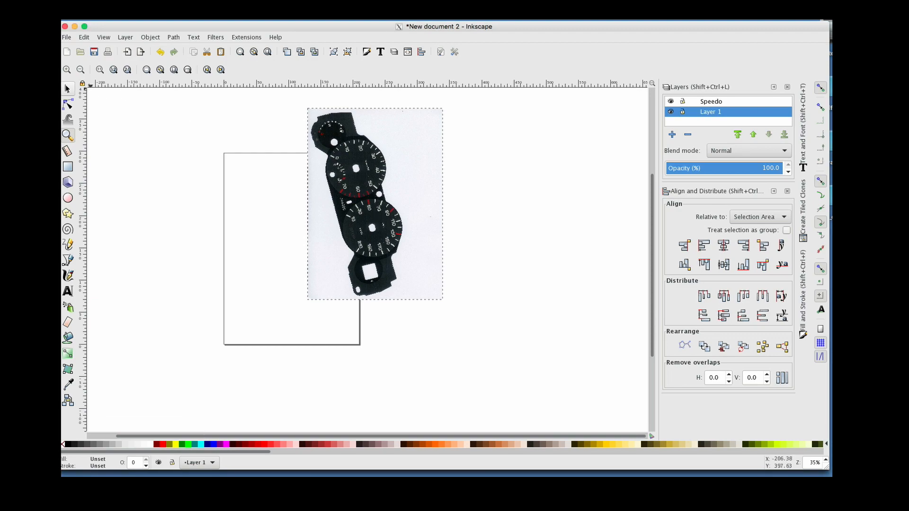
{"action": "left_click", "coordinate": [67, 88]}
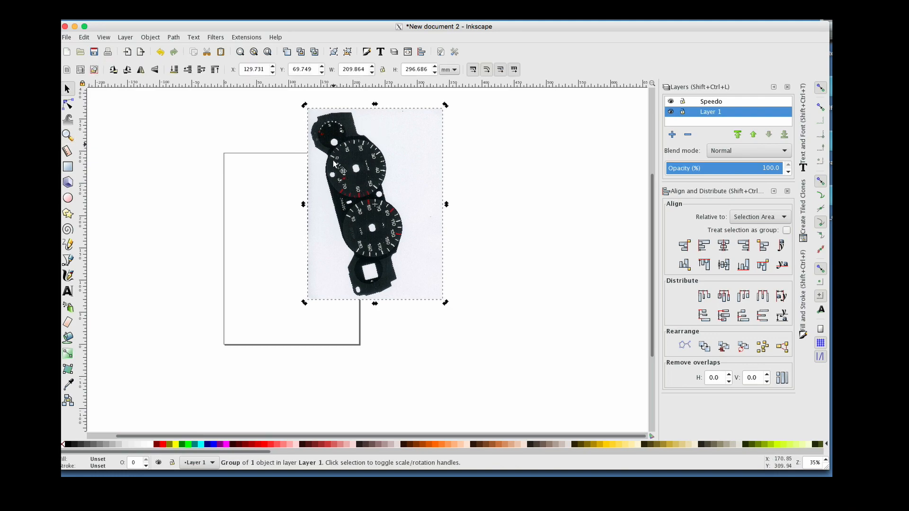
{"action": "left_click", "coordinate": [372, 149]}
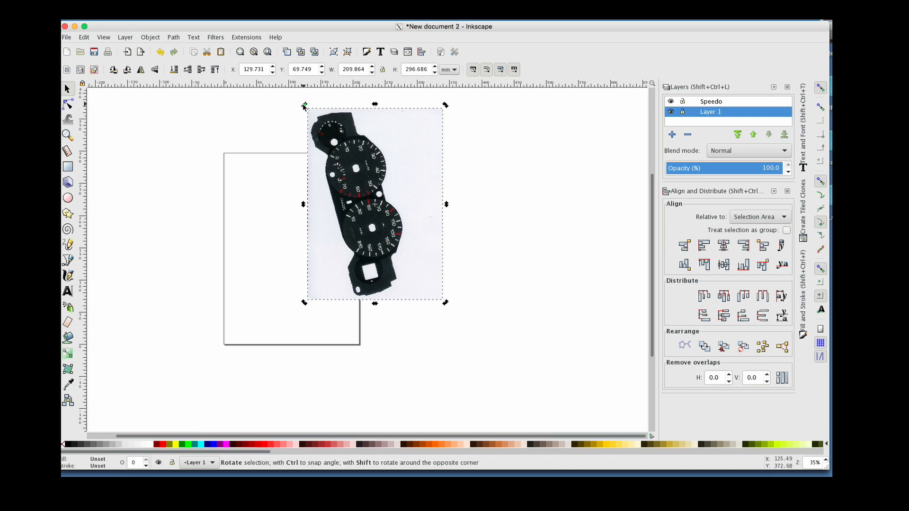
{"action": "left_click_drag", "start_coordinate": [306, 106], "coordinate": [255, 242]}
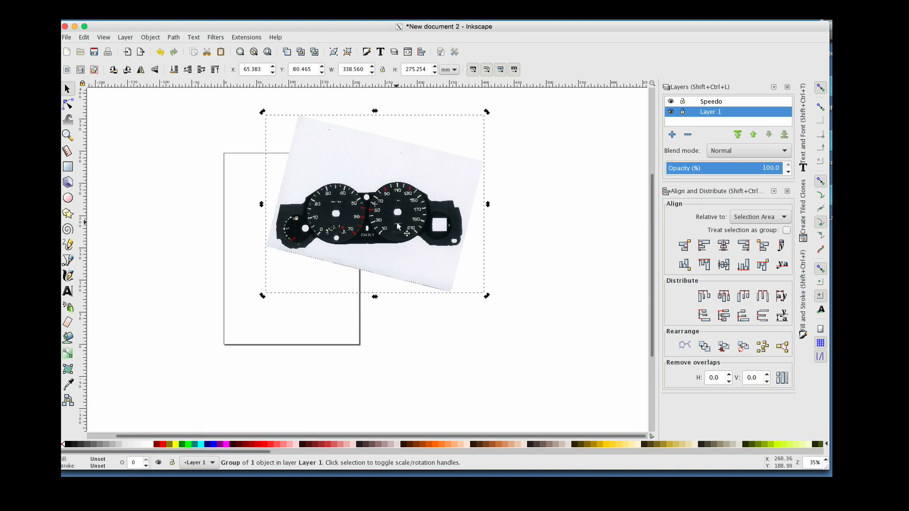
{"action": "left_click_drag", "start_coordinate": [388, 228], "coordinate": [303, 275]}
Move the scanned image up and left to reposition the speedometer dials
{"action": "left_click", "coordinate": [67, 135]}
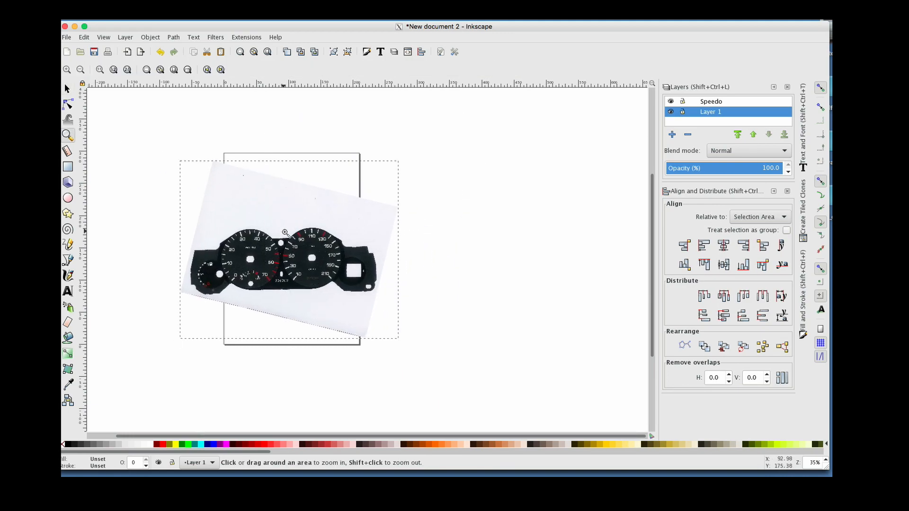
{"action": "left_click", "coordinate": [286, 233]}
{"action": "left_click", "coordinate": [286, 233]}
{"action": "left_click", "coordinate": [286, 233]}
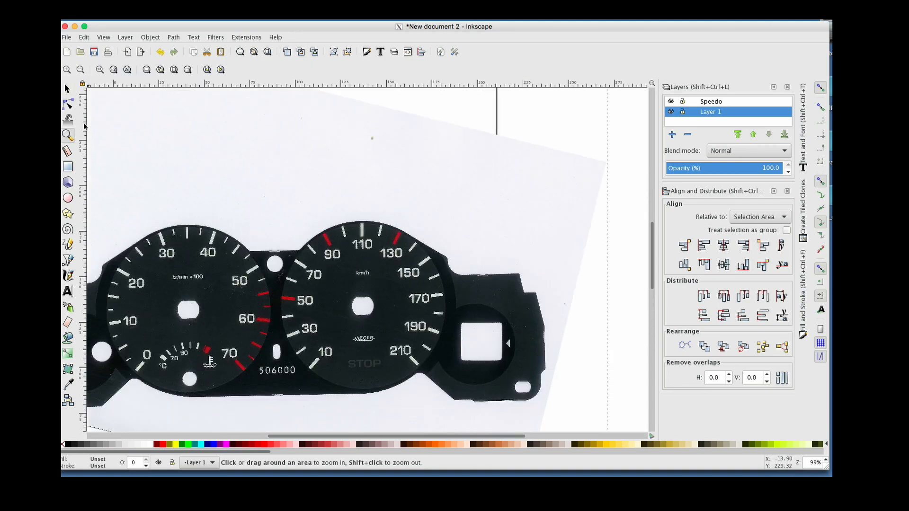
{"action": "left_click", "coordinate": [66, 90]}
{"action": "scroll", "coordinate": [167, 135], "scroll_direction": "left", "scroll_amount": 6}
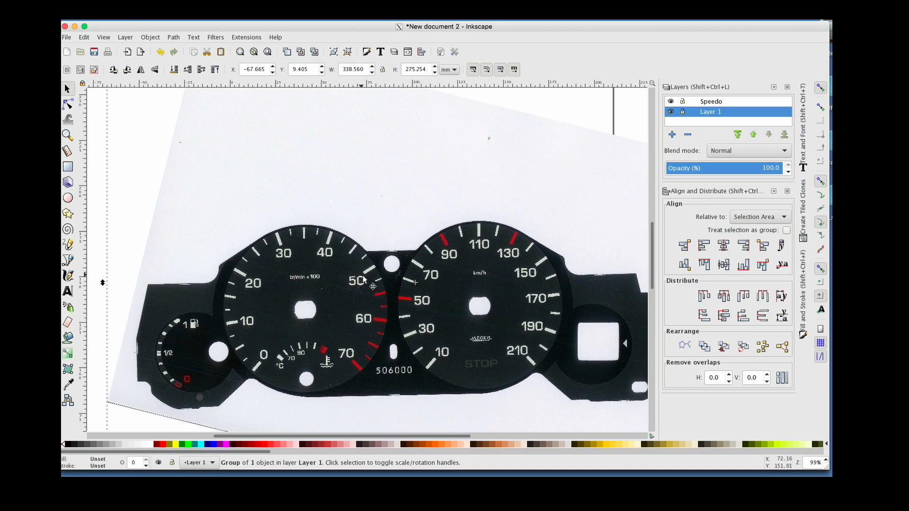
{"action": "left_click_drag", "start_coordinate": [353, 277], "coordinate": [287, 234]}
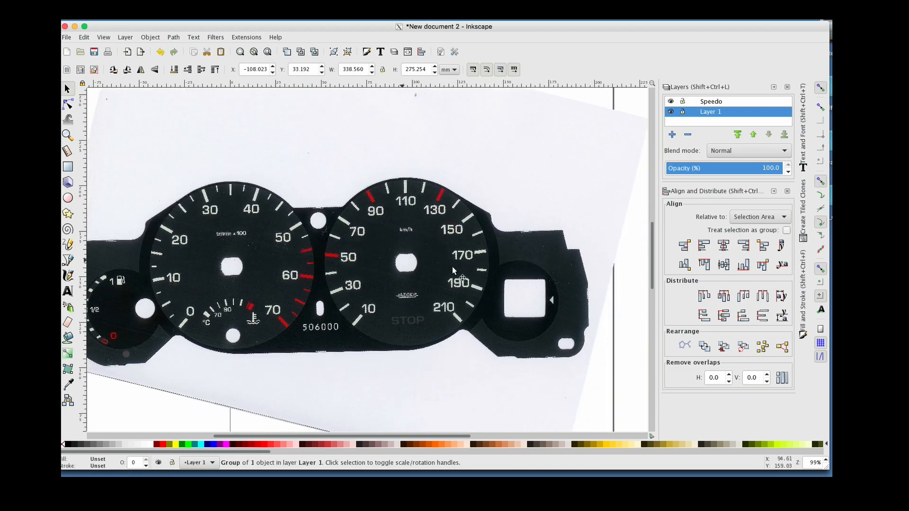
Add a new layer named speedo above the current one and delete the old Speedo layer
{"action": "left_click", "coordinate": [68, 135]}
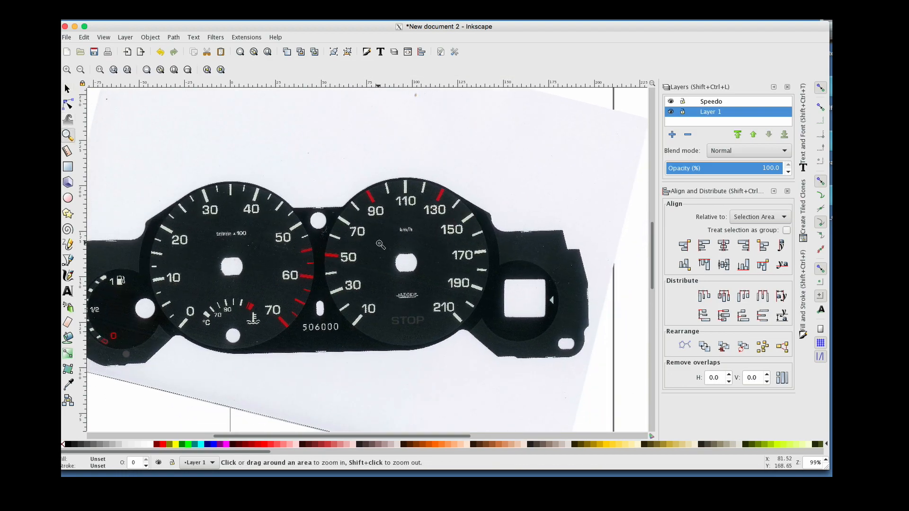
{"action": "left_click", "coordinate": [381, 245]}
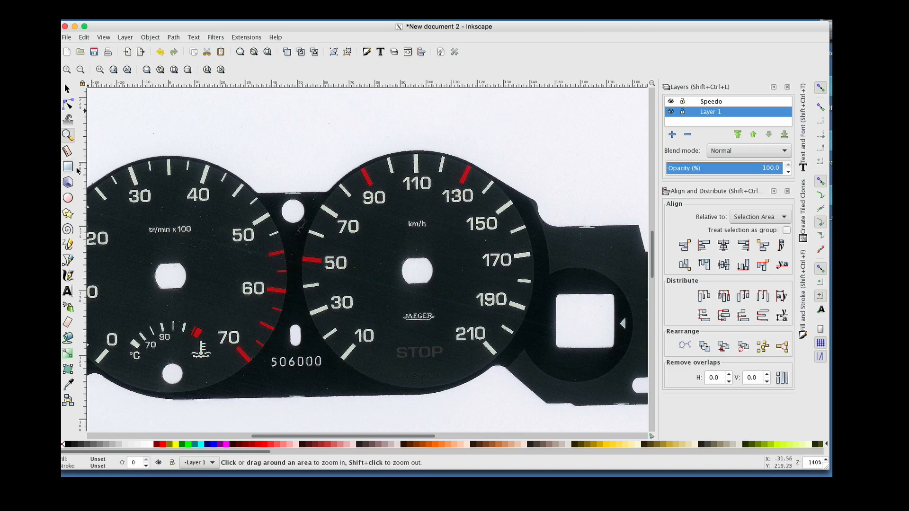
{"action": "left_click", "coordinate": [126, 37]}
{"action": "left_click", "coordinate": [134, 49]}
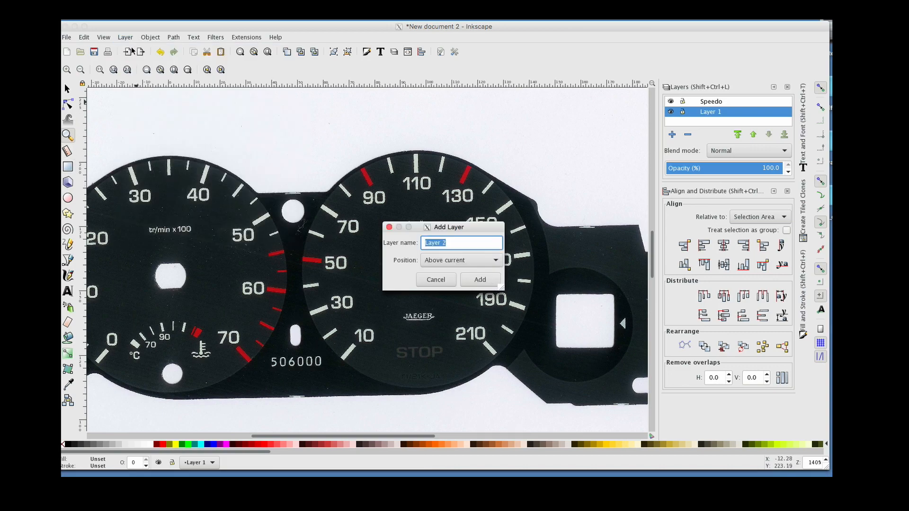
{"action": "type", "text": "speedo"}
{"action": "left_click", "coordinate": [482, 280]}
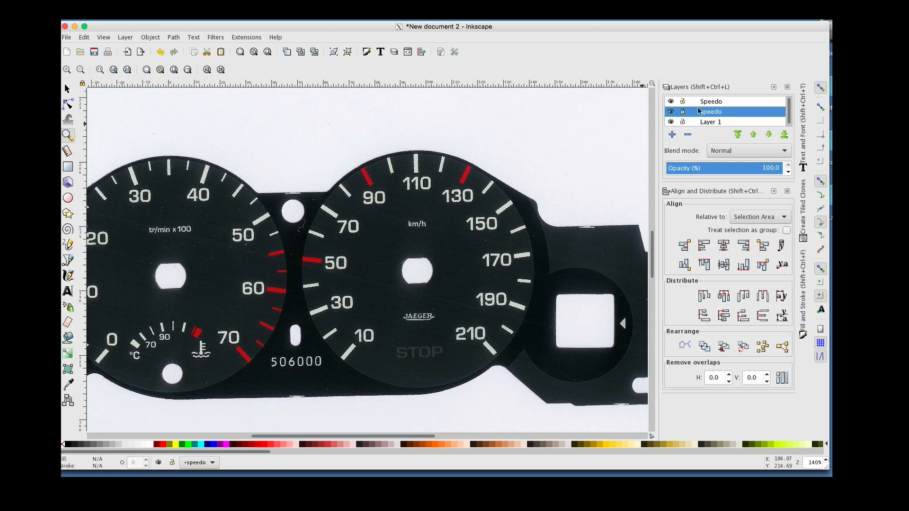
{"action": "left_click", "coordinate": [711, 103]}
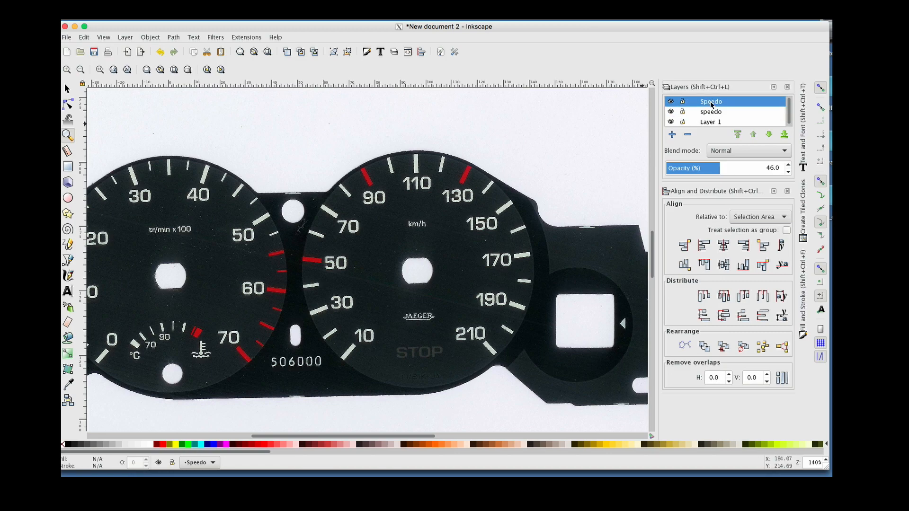
{"action": "left_click", "coordinate": [692, 135]}
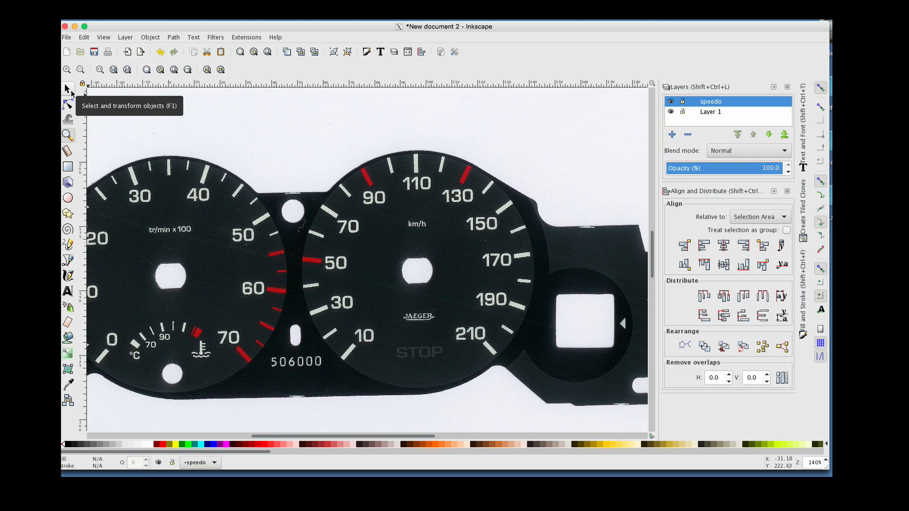
Draw a red circle with the Ellipse tool over the speedometer dial
{"action": "left_click", "coordinate": [68, 199]}
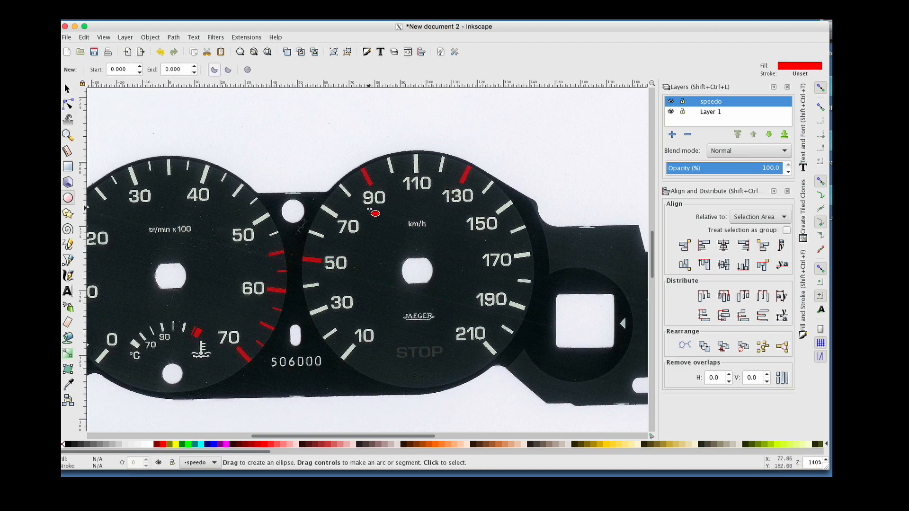
{"action": "left_click_drag", "start_coordinate": [363, 207], "coordinate": [341, 185]}
{"action": "left_click_drag", "start_coordinate": [405, 253], "coordinate": [542, 375]}
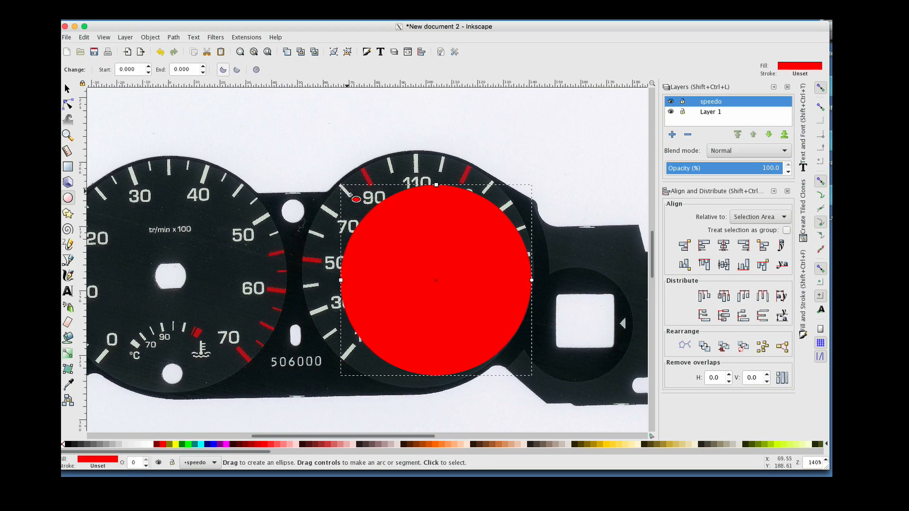
Resize the circle to about 91 mm across so it covers the whole speedometer dial
{"action": "key", "text": "s"}
{"action": "left_click", "coordinate": [432, 238]}
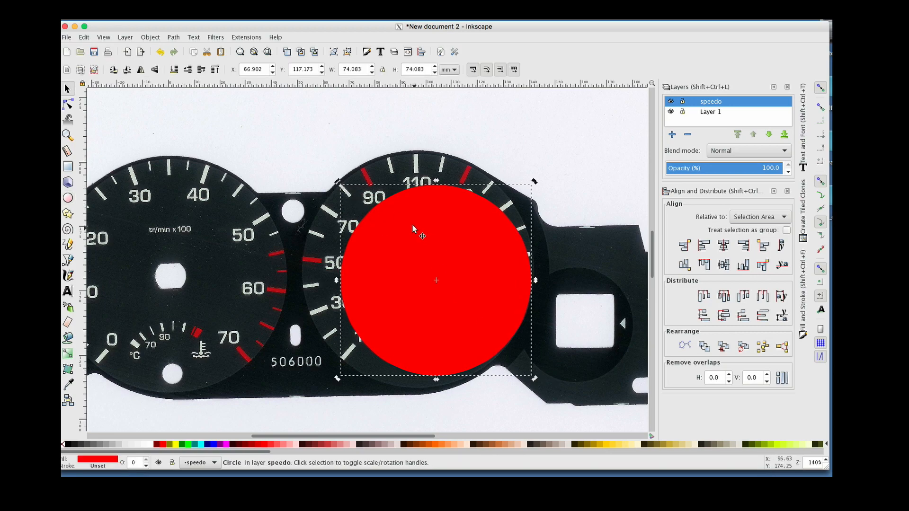
{"action": "left_click", "coordinate": [404, 226]}
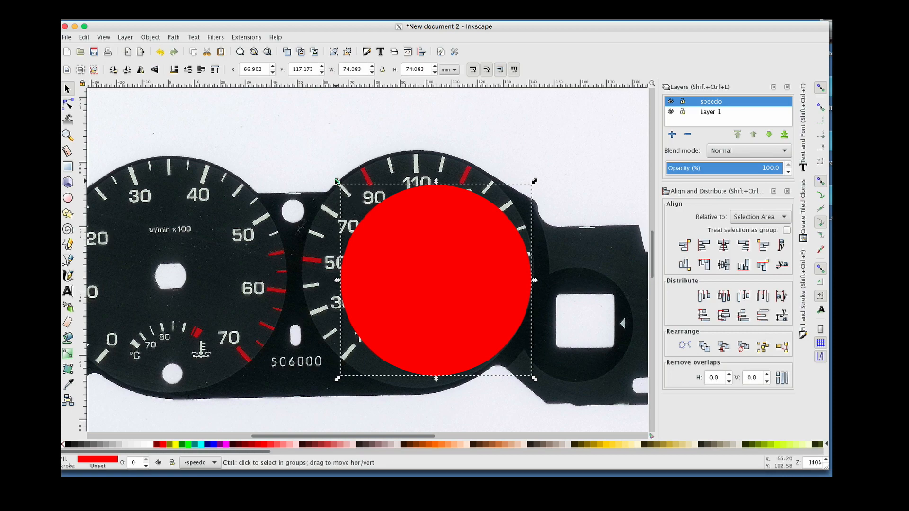
{"action": "left_click_drag", "start_coordinate": [336, 181], "coordinate": [291, 152]}
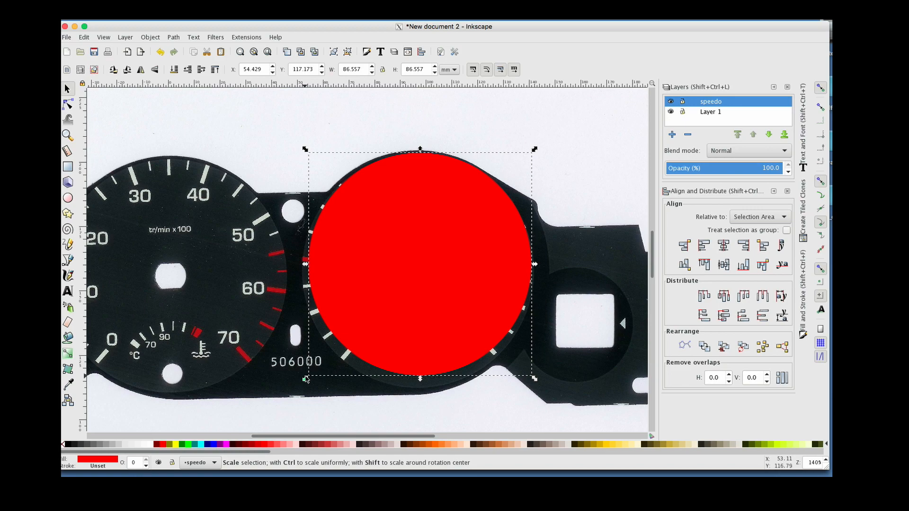
{"action": "left_click_drag", "start_coordinate": [305, 378], "coordinate": [298, 393]}
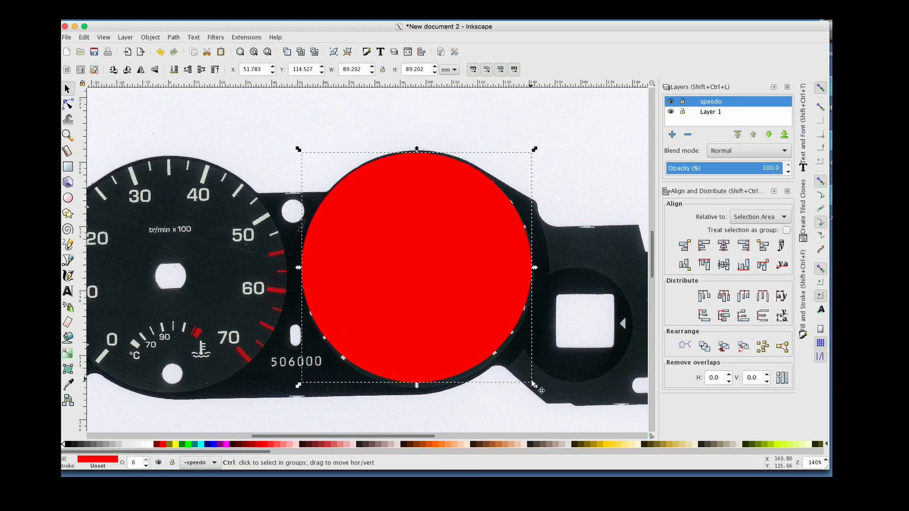
{"action": "left_click_drag", "start_coordinate": [535, 385], "coordinate": [539, 389]}
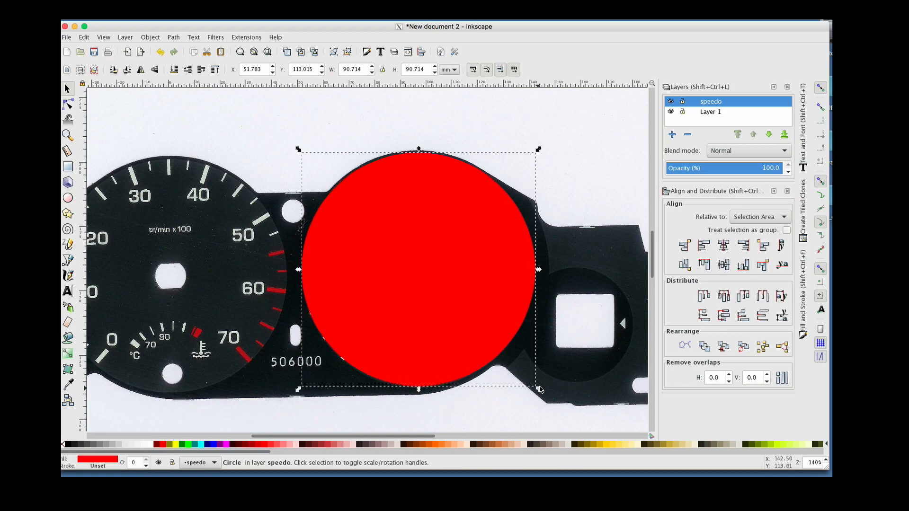
Set the layer opacity to about 50% and nudge the circle's size and position to line up with the dial
{"action": "left_click", "coordinate": [725, 168]}
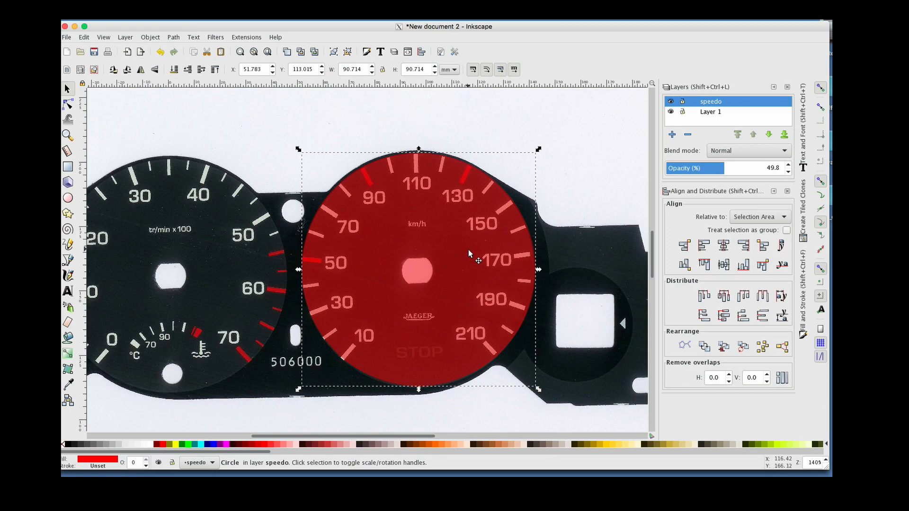
{"action": "left_click_drag", "start_coordinate": [468, 249], "coordinate": [468, 255]}
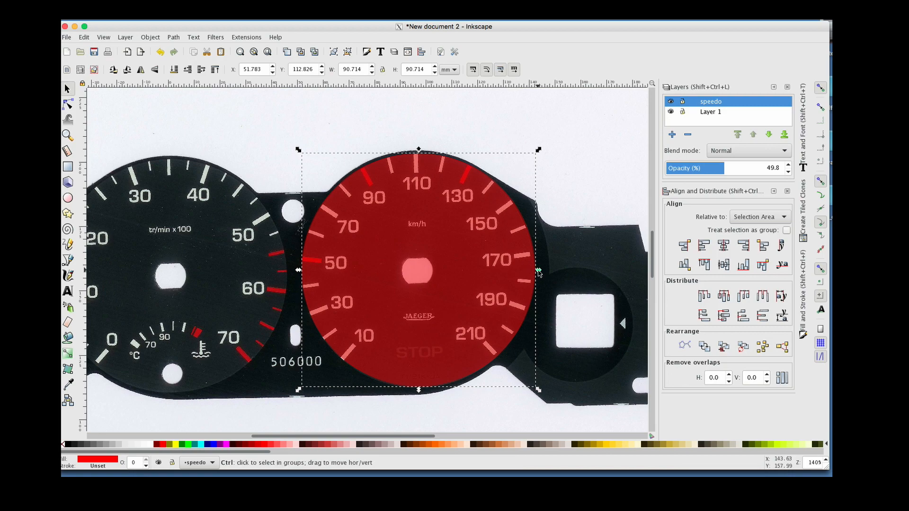
{"action": "left_click_drag", "start_coordinate": [538, 270], "coordinate": [537, 273]}
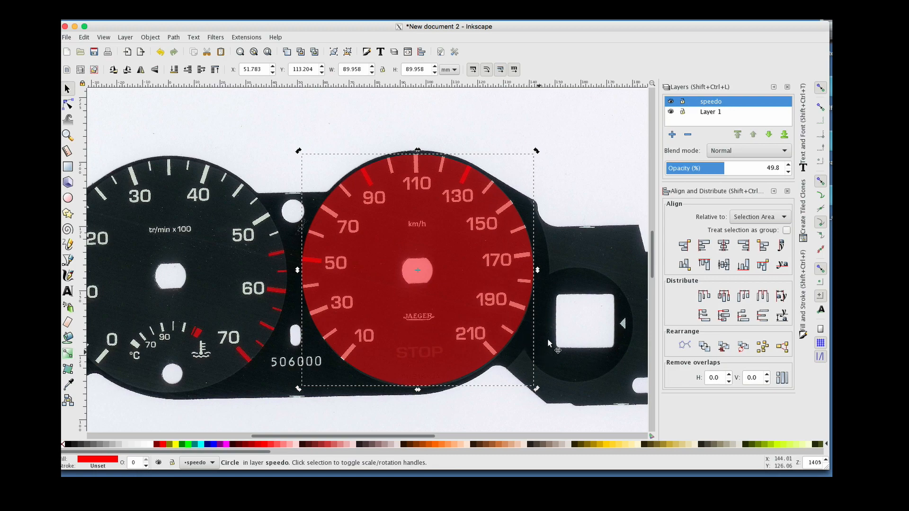
{"action": "left_click", "coordinate": [518, 277]}
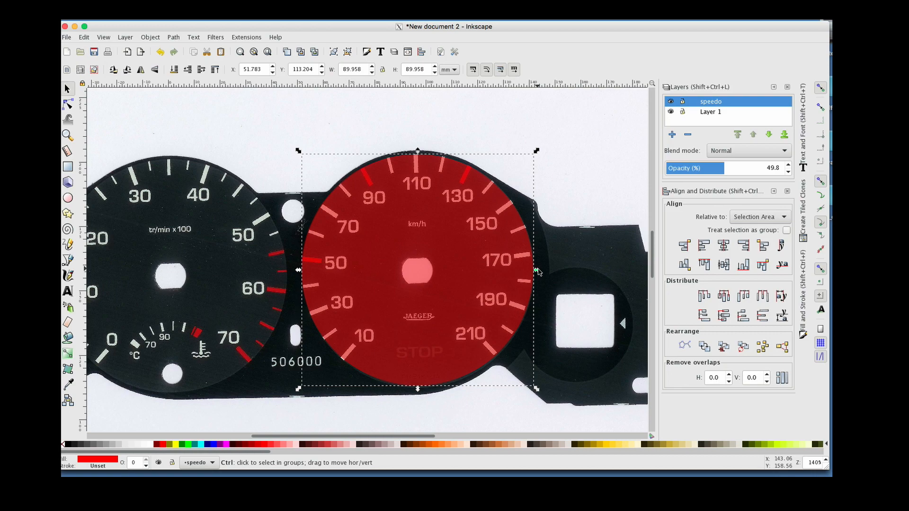
{"action": "left_click_drag", "start_coordinate": [539, 272], "coordinate": [538, 268]}
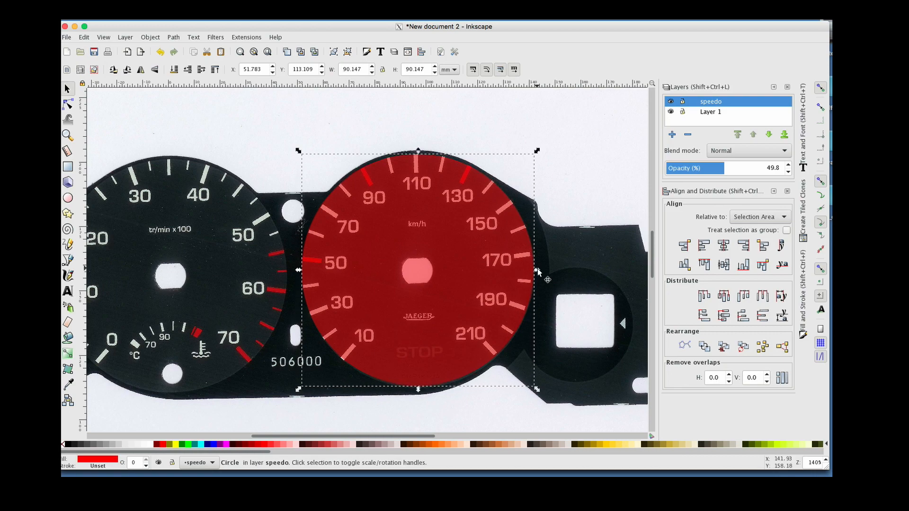
{"action": "left_click", "coordinate": [443, 291]}
{"action": "left_click_drag", "start_coordinate": [440, 279], "coordinate": [440, 280]}
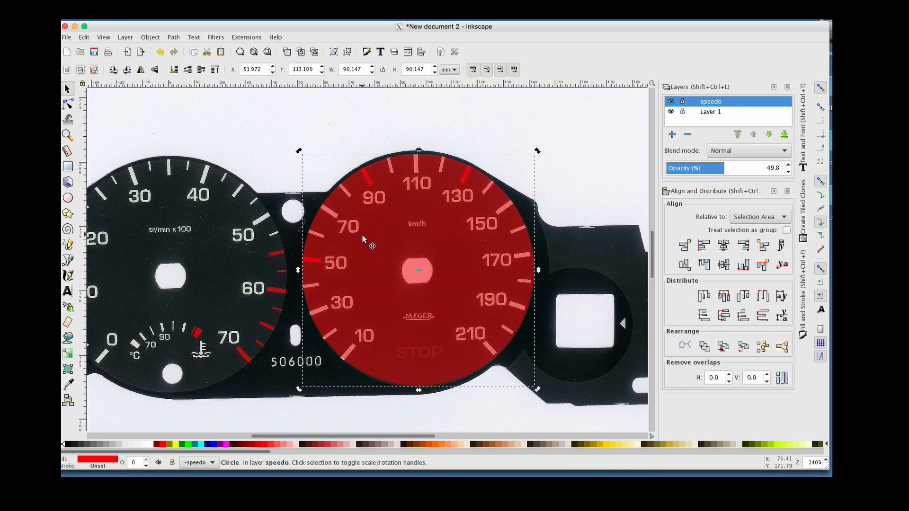
Set the circle's width and height both to 90.2 mm
{"action": "left_click", "coordinate": [366, 70]}
{"action": "key", "text": "Return"}
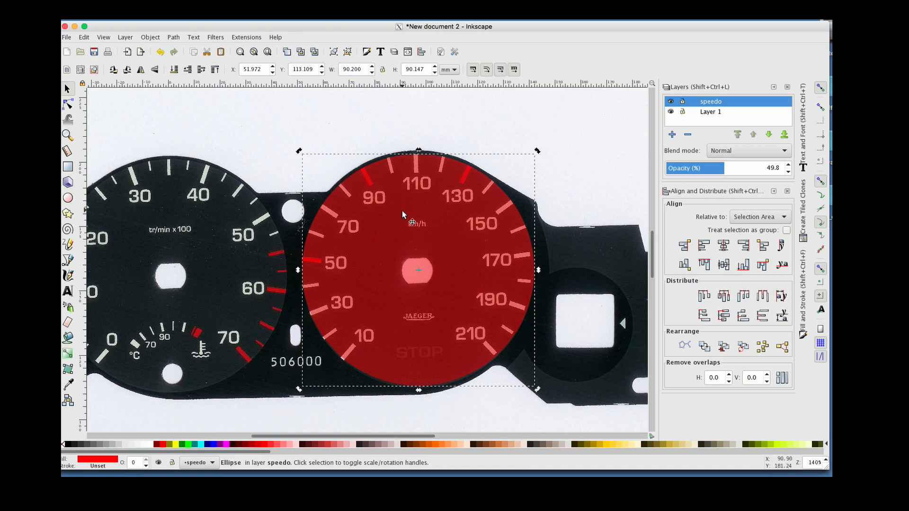
{"action": "left_click", "coordinate": [429, 70]}
{"action": "key", "text": "BackSpace"}
{"action": "key", "text": "BackSpace"}
{"action": "key", "text": "BackSpace"}
{"action": "type", "text": "2"}
{"action": "key", "text": "Return"}
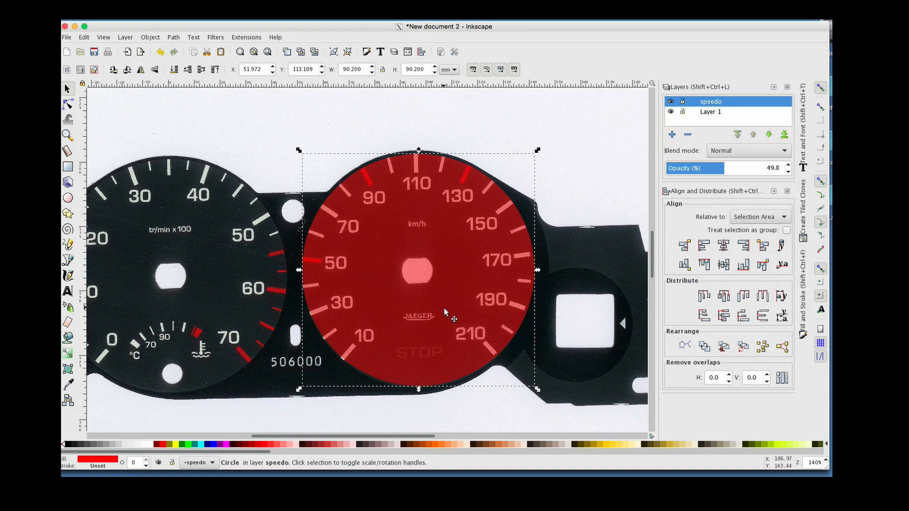
{"action": "left_click_drag", "start_coordinate": [443, 312], "coordinate": [442, 311]}
Draw a small rectangle about 10.4 by 2.5 mm over the 50 km/h tick mark and select it
{"action": "left_click", "coordinate": [68, 167]}
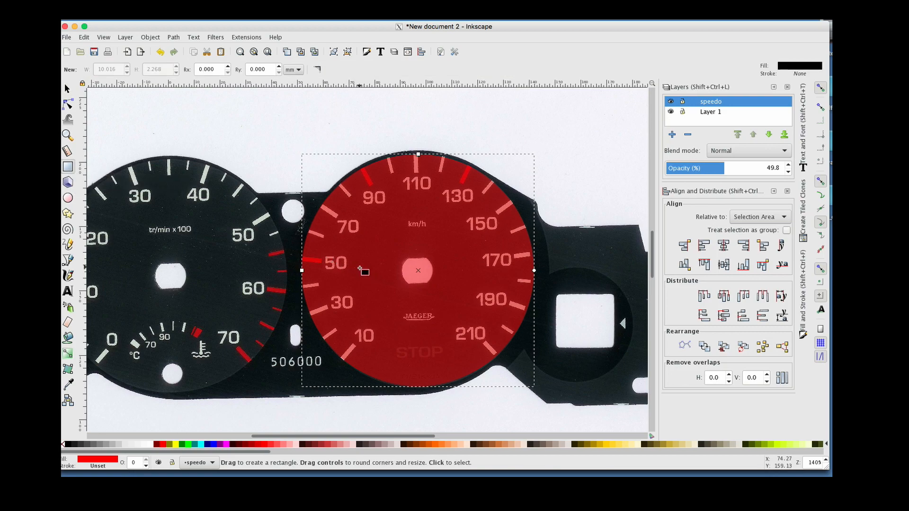
{"action": "left_click_drag", "start_coordinate": [360, 269], "coordinate": [388, 274]}
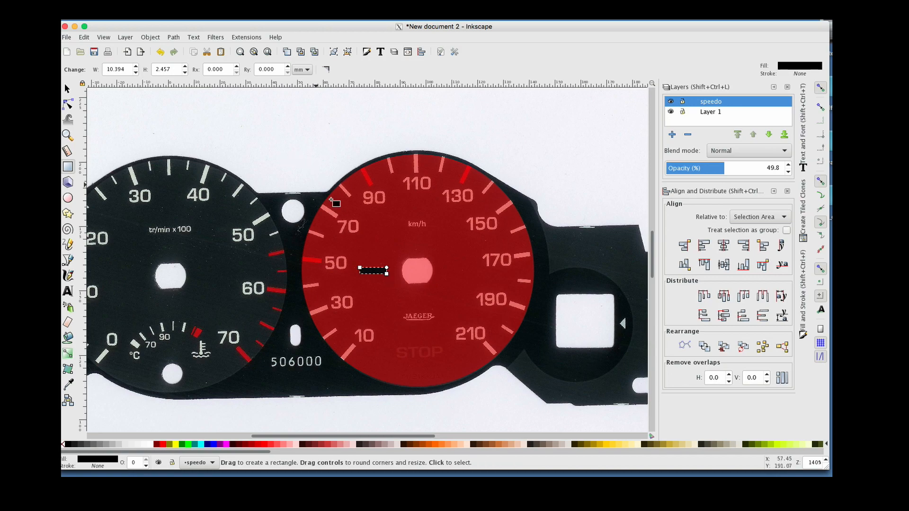
{"action": "left_click", "coordinate": [68, 89]}
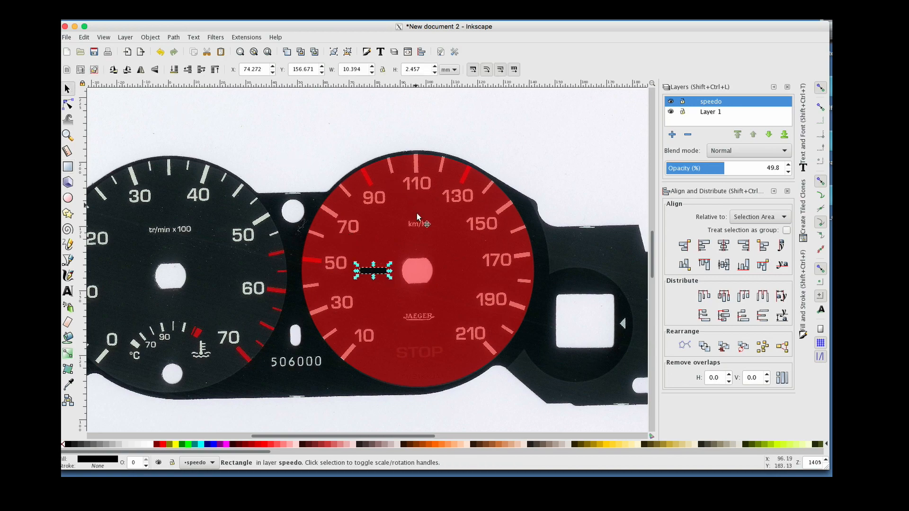
{"action": "left_click", "coordinate": [375, 272]}
Switch the selection's dimension units to px
{"action": "left_click_drag", "start_coordinate": [366, 71], "coordinate": [327, 71]}
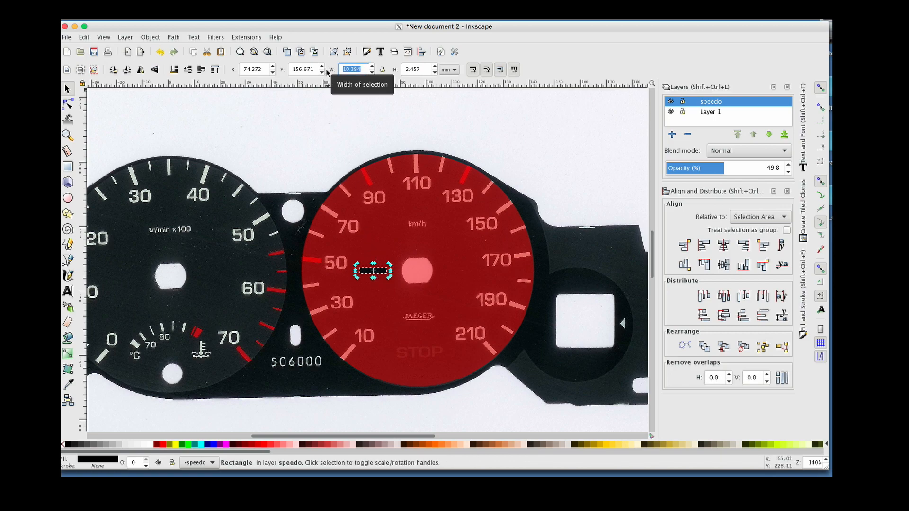
{"action": "left_click", "coordinate": [449, 70]}
{"action": "left_click", "coordinate": [450, 96]}
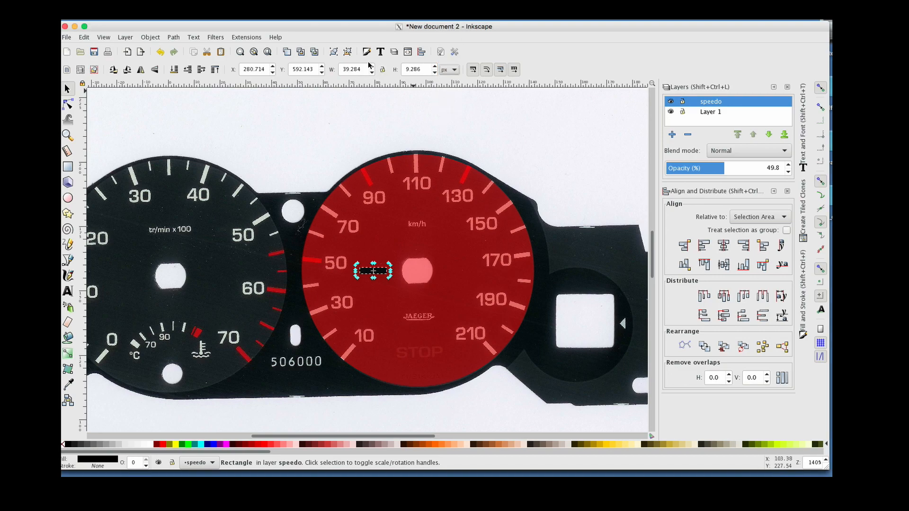
Set the rectangle's width to 25 px and height to 5 px
{"action": "left_click_drag", "start_coordinate": [368, 66], "coordinate": [317, 61]}
{"action": "type", "text": "25"}
{"action": "key", "text": "Return"}
{"action": "left_click", "coordinate": [415, 68]}
{"action": "left_click_drag", "start_coordinate": [415, 68], "coordinate": [386, 69]}
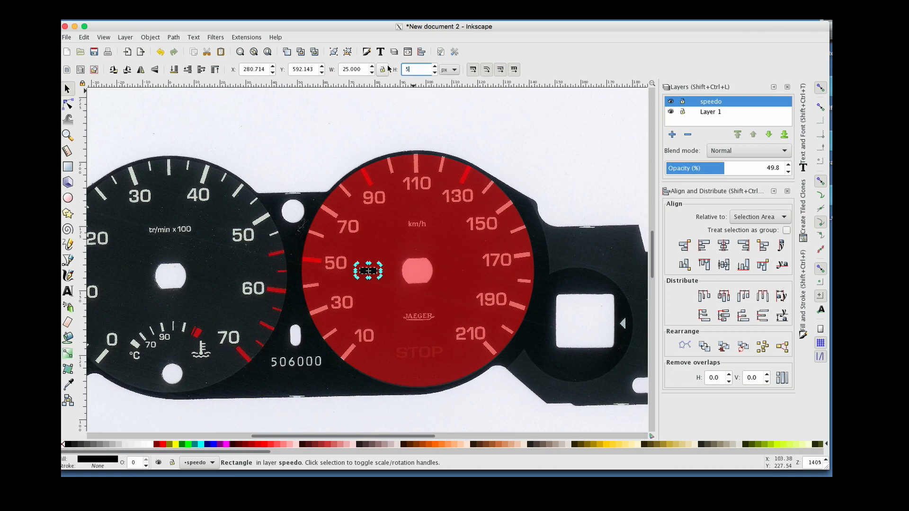
Center the rectangle on the dial circle both vertically and horizontally
{"action": "left_click", "coordinate": [423, 223]}
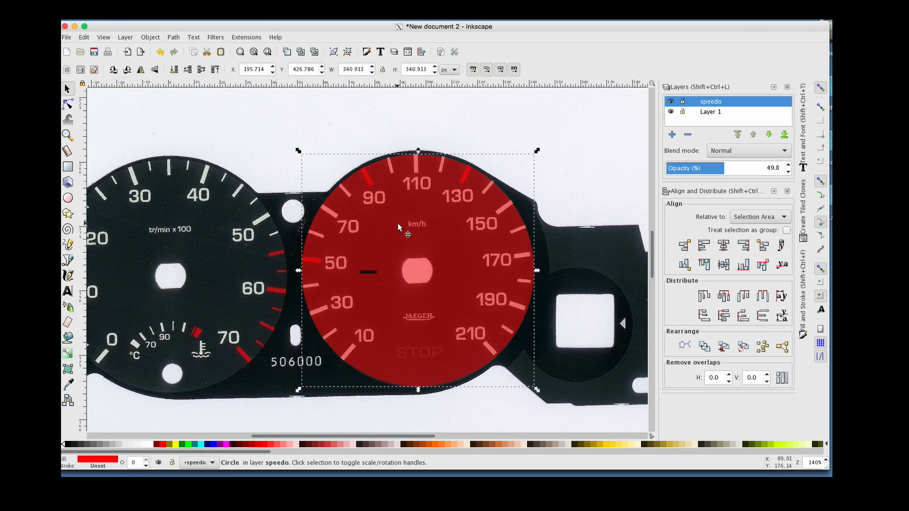
{"action": "left_click", "coordinate": [67, 135]}
{"action": "left_click", "coordinate": [416, 246]}
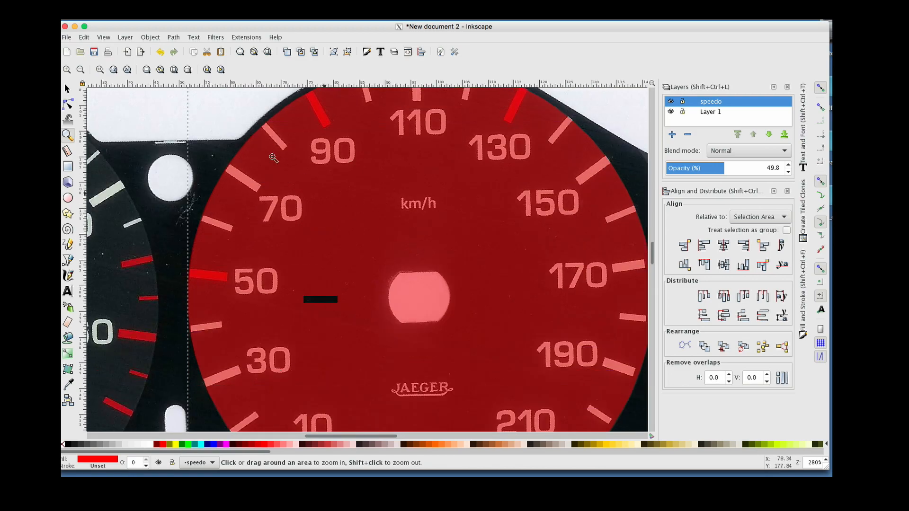
{"action": "left_click", "coordinate": [67, 89]}
{"action": "left_click", "coordinate": [132, 116]}
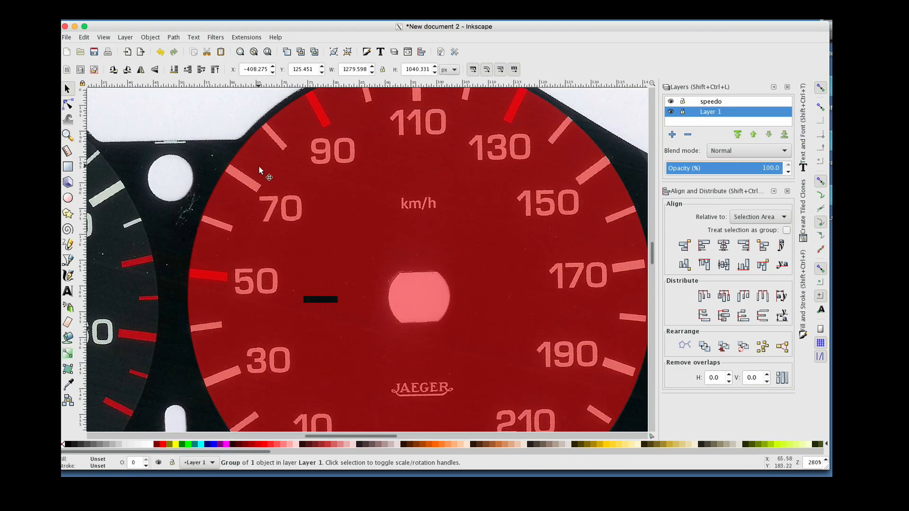
{"action": "left_click", "coordinate": [267, 177]}
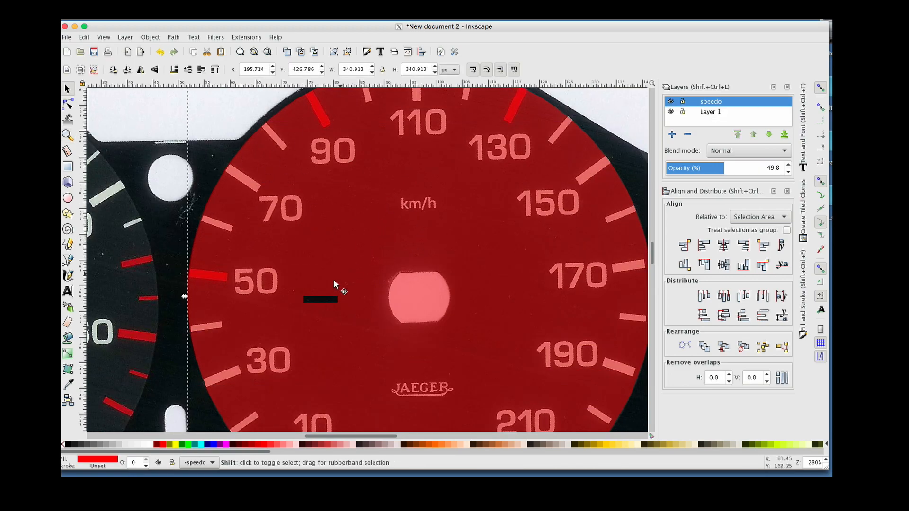
{"action": "left_click", "coordinate": [319, 301], "text": "shift"}
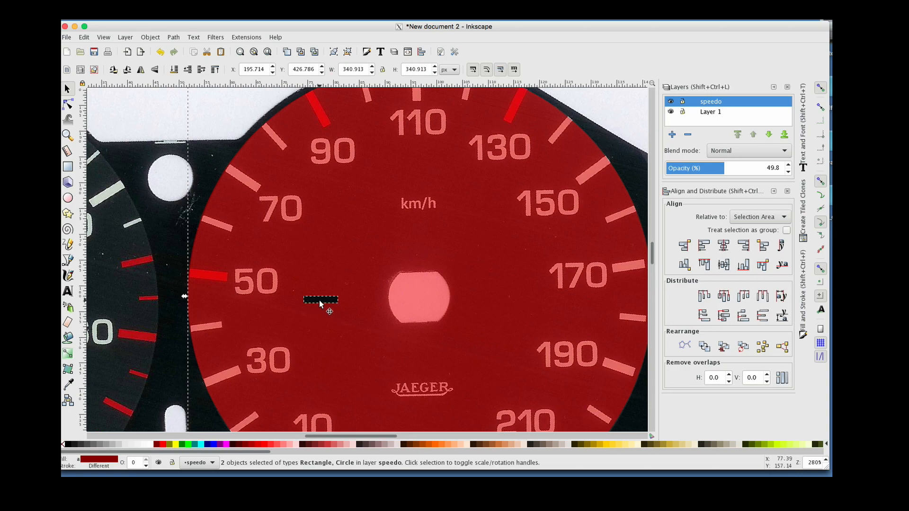
{"action": "left_click", "coordinate": [723, 245]}
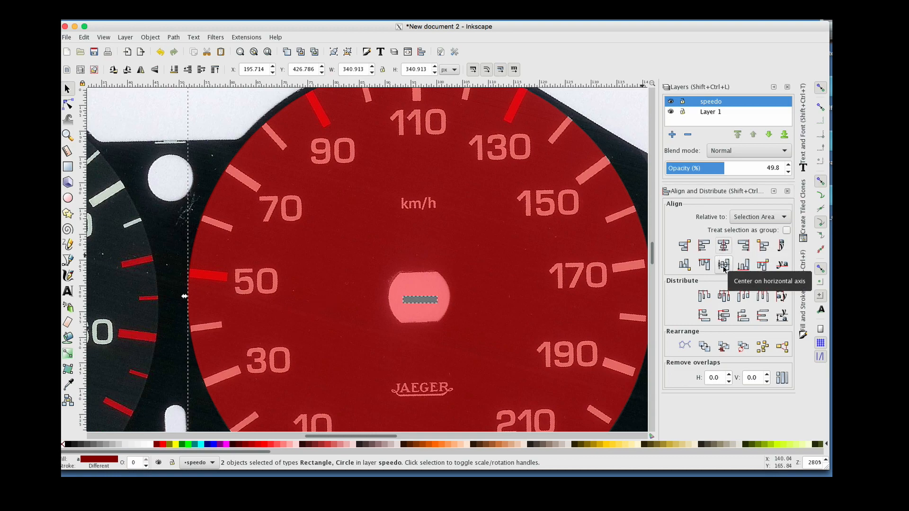
{"action": "left_click", "coordinate": [724, 265]}
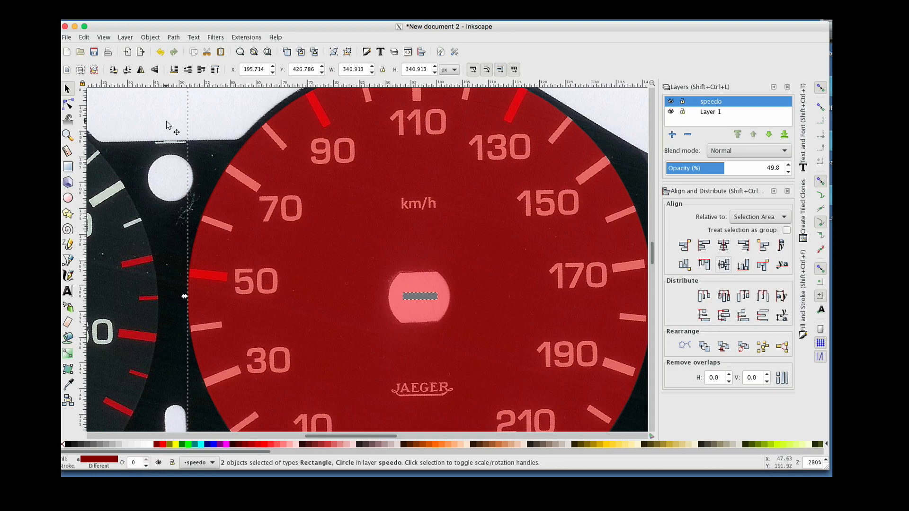
Move the rectangle straight left, constrained horizontally, so it sits beside the dial's centre hub
{"action": "left_click", "coordinate": [411, 296]}
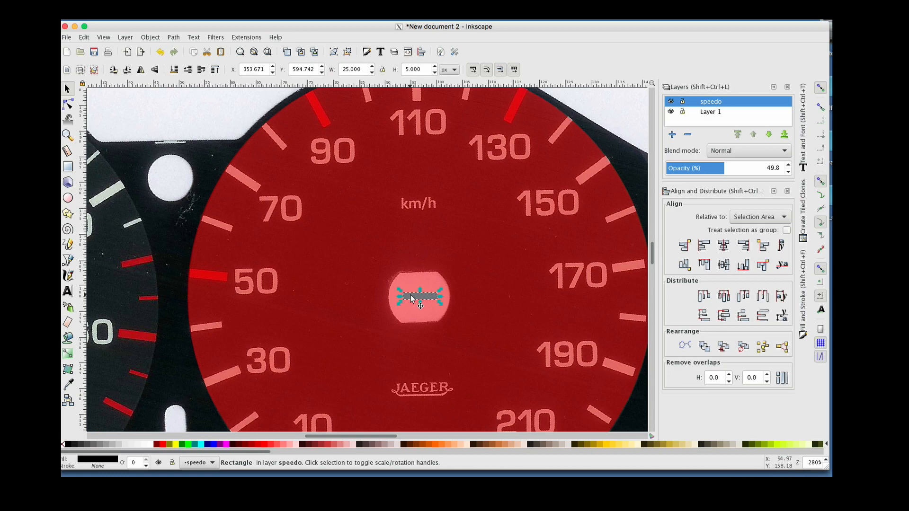
{"action": "key", "text": "ctrl"}
{"action": "left_click_drag", "start_coordinate": [410, 297], "coordinate": [357, 298]}
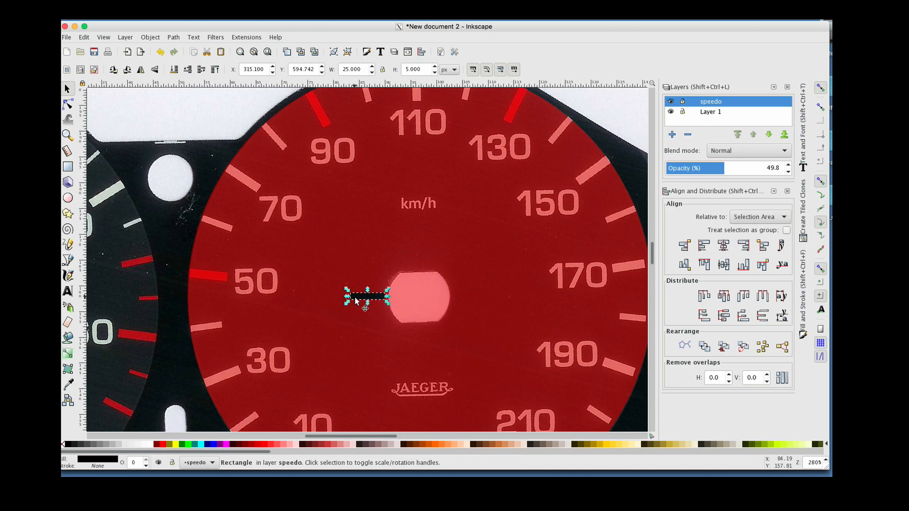
{"action": "key", "text": "z"}
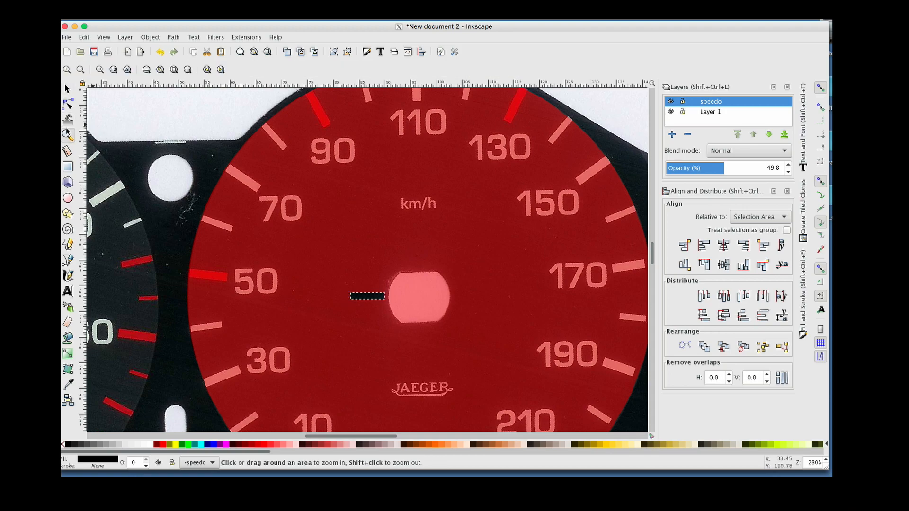
{"action": "left_click", "coordinate": [376, 294]}
{"action": "key", "text": "s"}
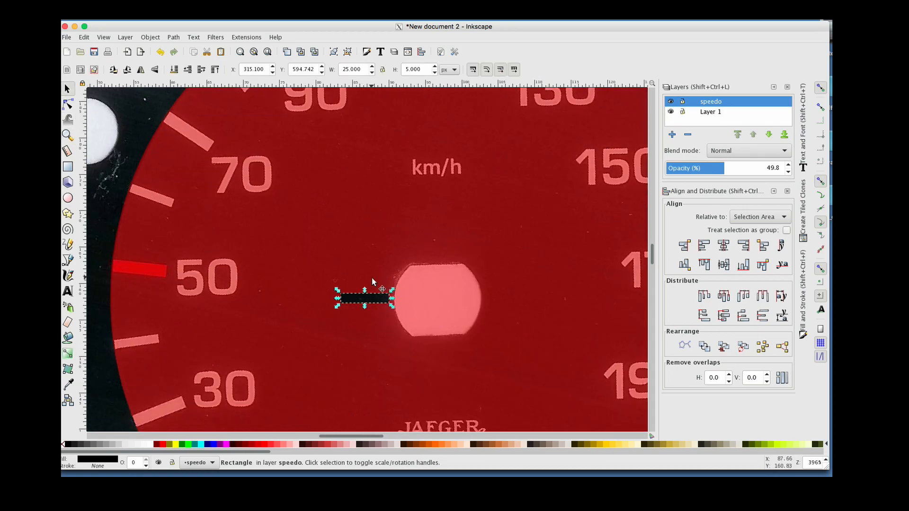
Move the rectangle's rotation centre onto the centre of the dial
{"action": "left_click", "coordinate": [361, 300]}
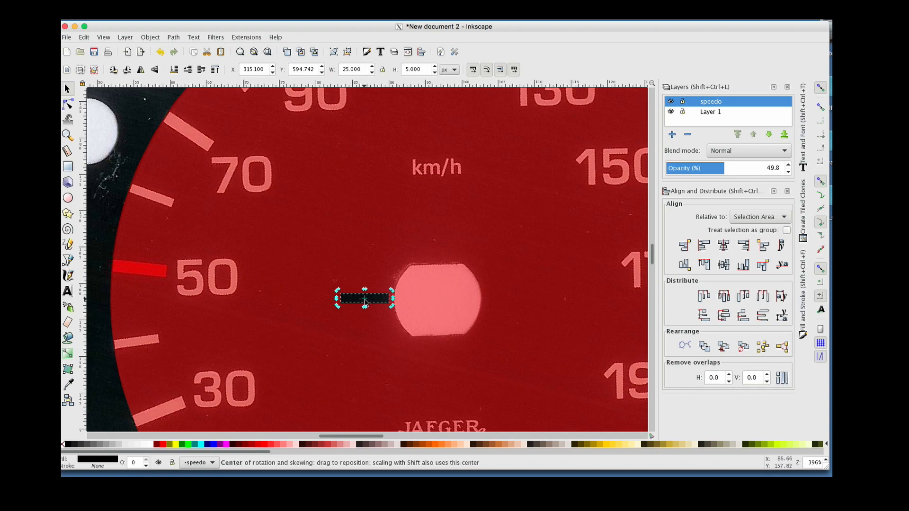
{"action": "left_click", "coordinate": [821, 301]}
{"action": "left_click_drag", "start_coordinate": [365, 300], "coordinate": [439, 296]}
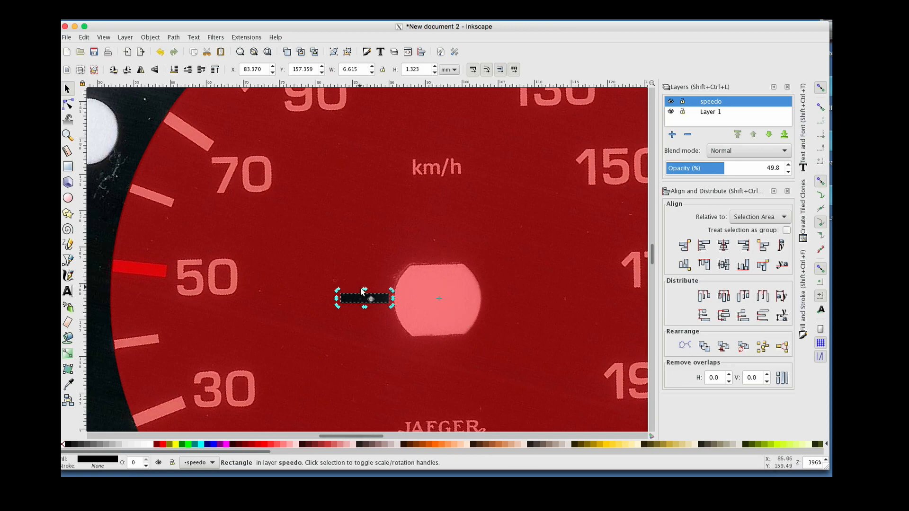
Align the rectangle's left edge with the dial circle's left edge
{"action": "left_click", "coordinate": [189, 172]}
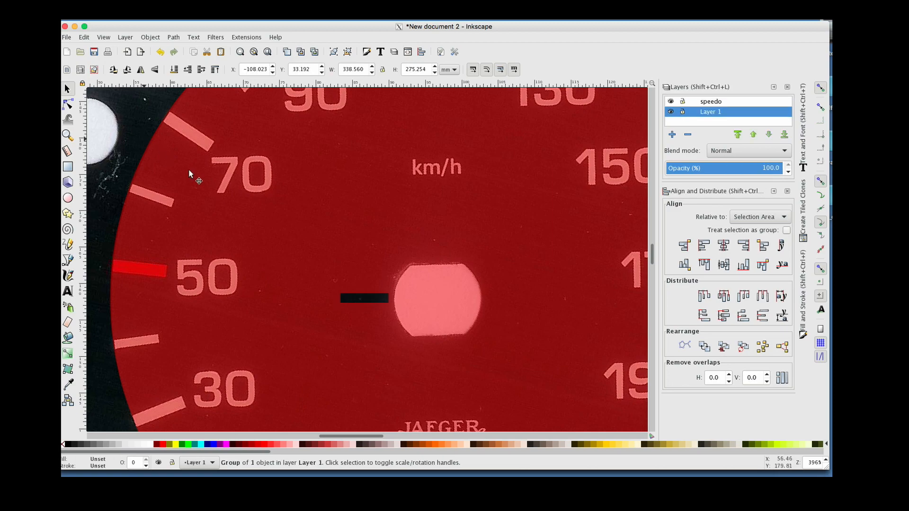
{"action": "left_click", "coordinate": [327, 243]}
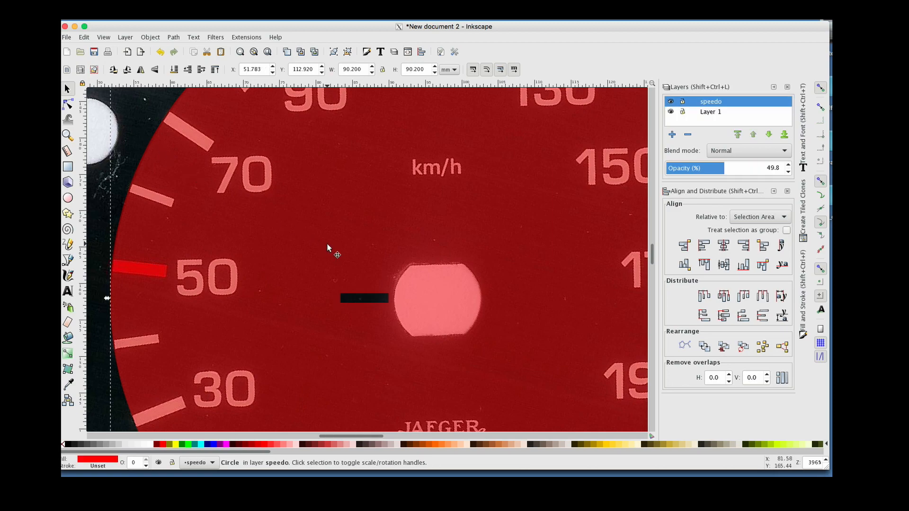
{"action": "left_click", "coordinate": [359, 298], "text": "shift"}
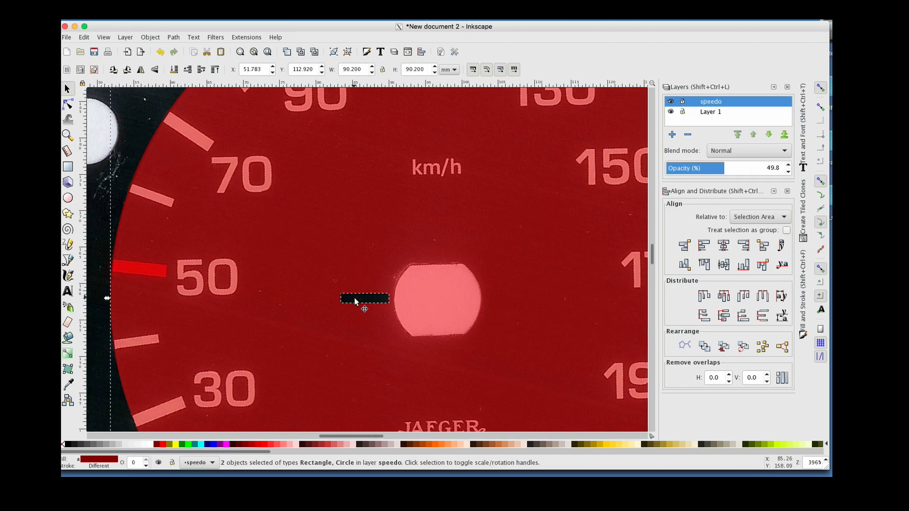
{"action": "left_click", "coordinate": [704, 245]}
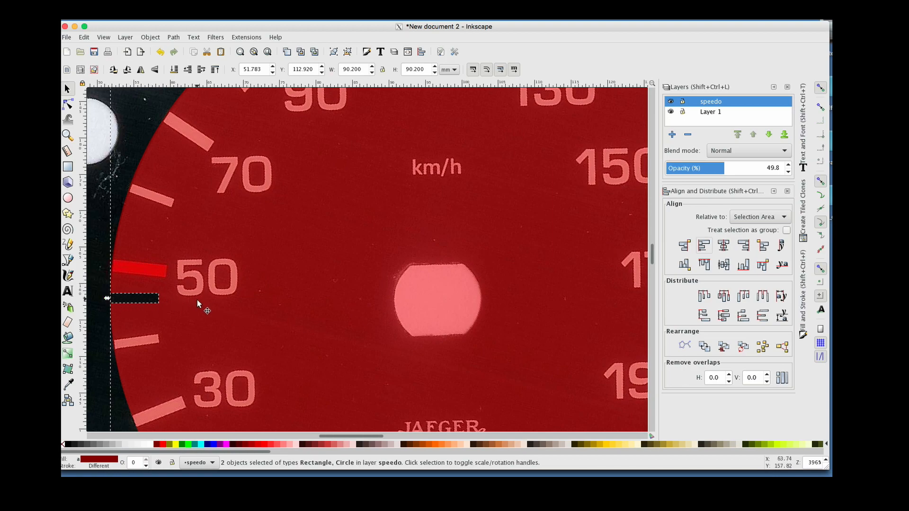
Reposition the rectangle's rotation centre at the centre of the dial's hub
{"action": "left_click", "coordinate": [95, 267]}
{"action": "left_click", "coordinate": [151, 299]}
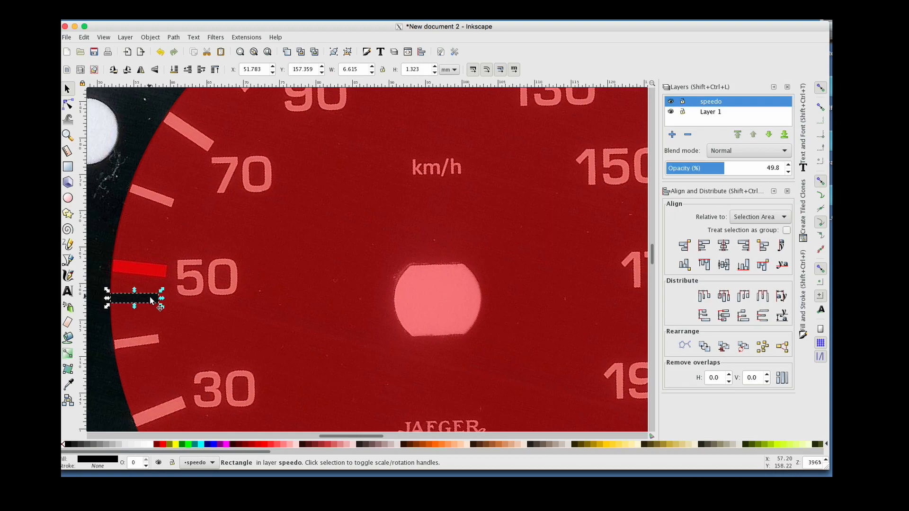
{"action": "scroll", "coordinate": [190, 305], "scroll_direction": "down", "scroll_amount": 2}
{"action": "scroll", "coordinate": [189, 306], "scroll_direction": "left", "scroll_amount": 2}
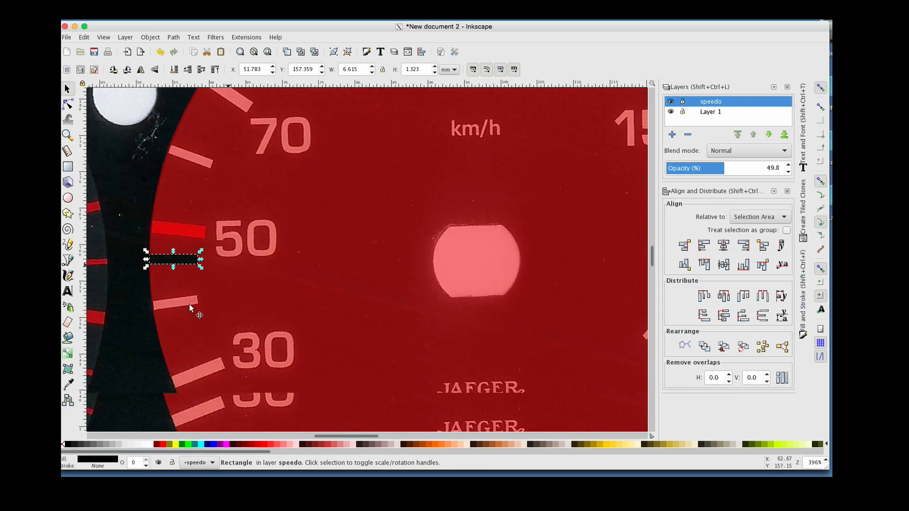
{"action": "left_click", "coordinate": [186, 260]}
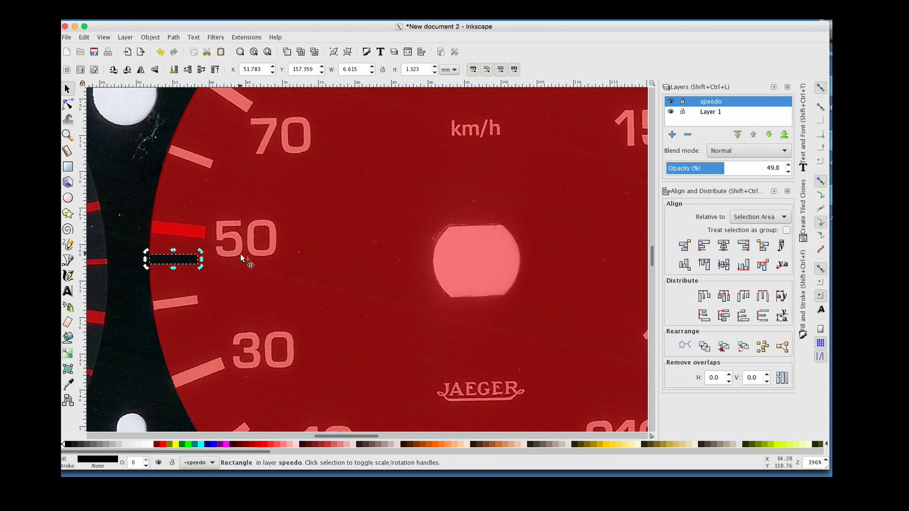
{"action": "mouse_move", "coordinate": [252, 262]}
{"action": "left_mouse_down"}
{"action": "mouse_move", "coordinate": [357, 269]}
{"action": "mouse_move", "coordinate": [480, 262]}
{"action": "left_mouse_up"}
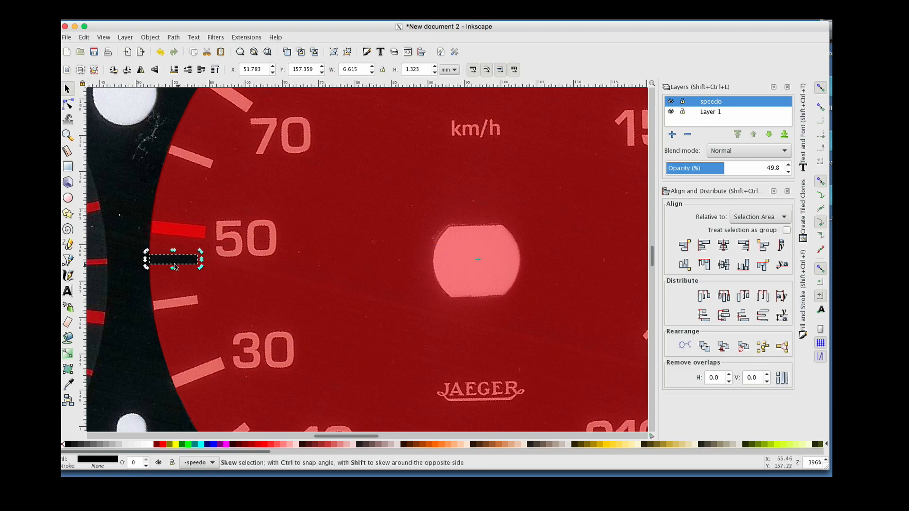
Rotate the rectangle about the dial centre onto the tick below 50 and shift it slightly inward
{"action": "left_click_drag", "start_coordinate": [201, 252], "coordinate": [192, 295]}
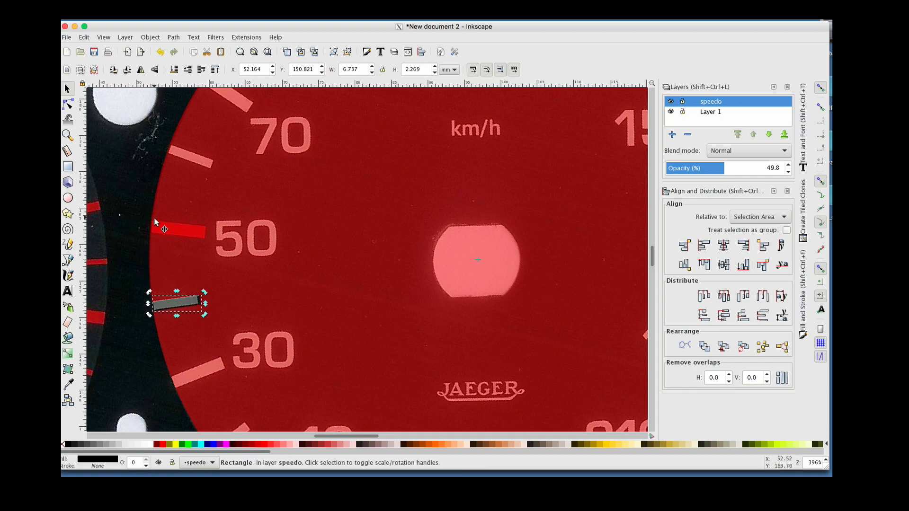
{"action": "left_click_drag", "start_coordinate": [170, 295], "coordinate": [194, 299]}
Rotate the rectangle about the dial centre down to the lowest tick mark beneath 10
{"action": "key", "text": "z"}
{"action": "left_click", "coordinate": [404, 282], "text": "shift"}
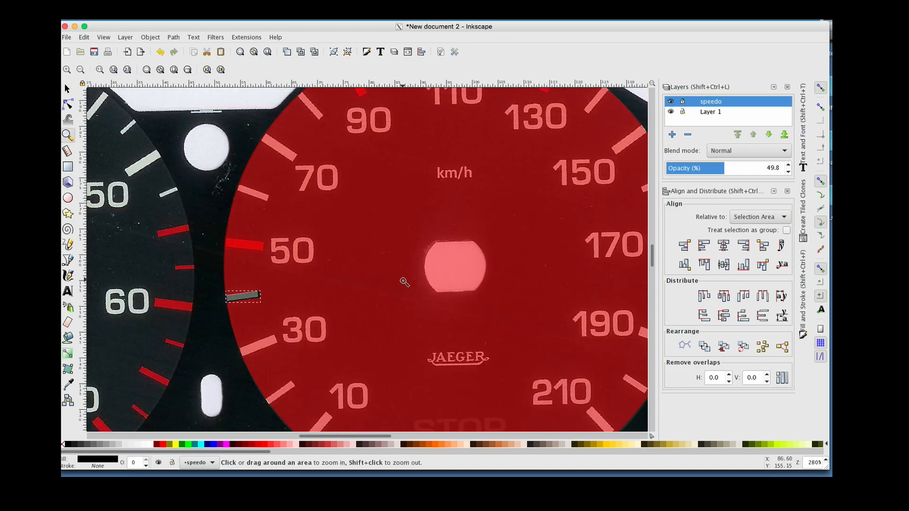
{"action": "left_click", "coordinate": [404, 282], "text": "shift"}
{"action": "left_click", "coordinate": [67, 88]}
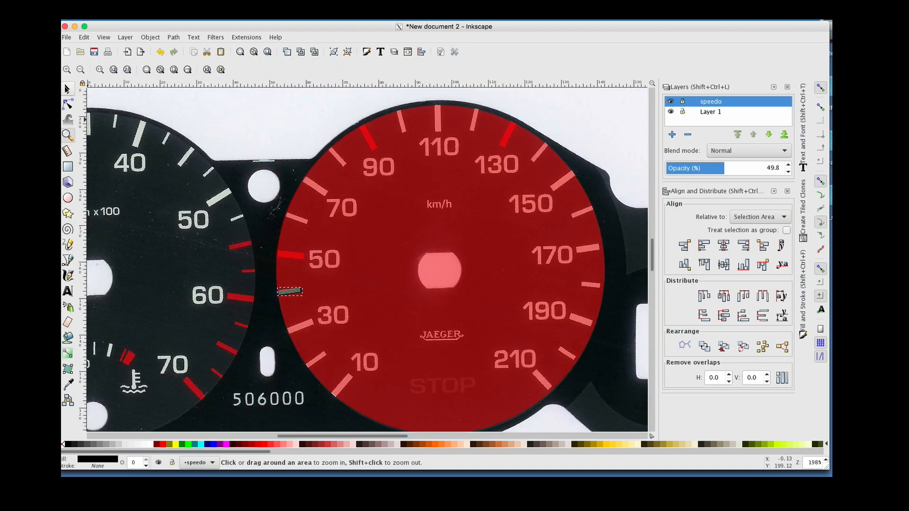
{"action": "left_click", "coordinate": [297, 296]}
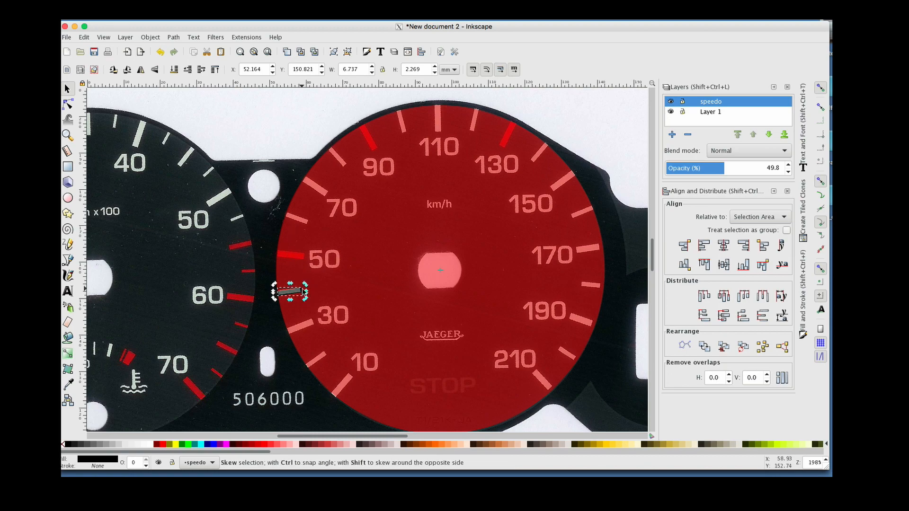
{"action": "left_click_drag", "start_coordinate": [305, 286], "coordinate": [352, 378]}
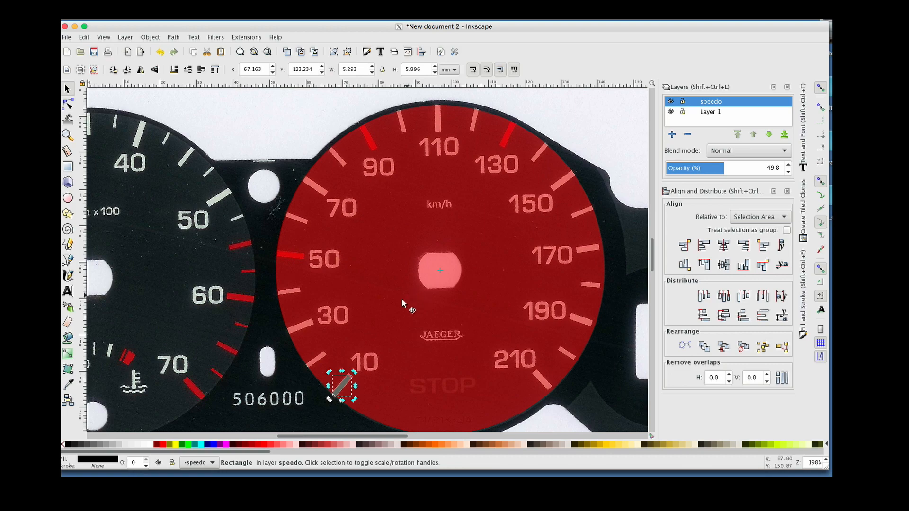
Create tiled clones of the rectangle: 1 row, 26 columns, -100% column shift and 13.850° rotation per column
{"action": "left_click", "coordinate": [803, 217]}
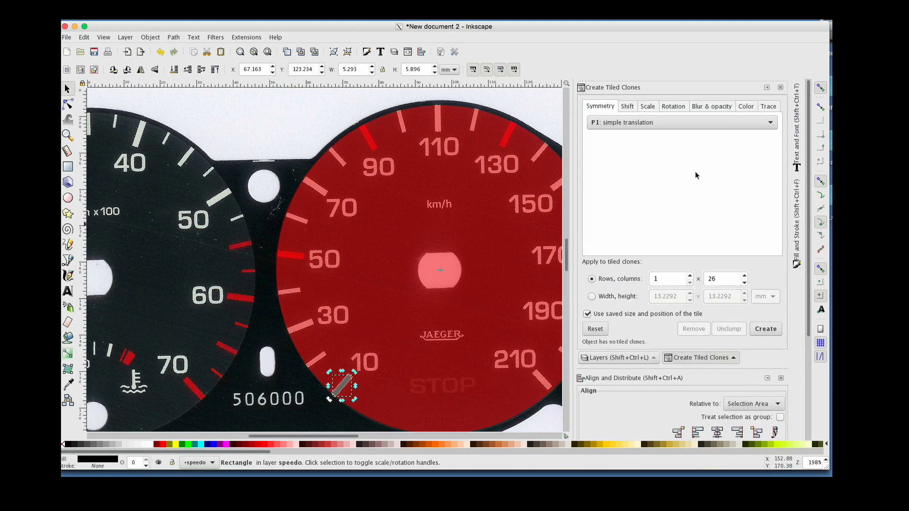
{"action": "double_click", "coordinate": [726, 281]}
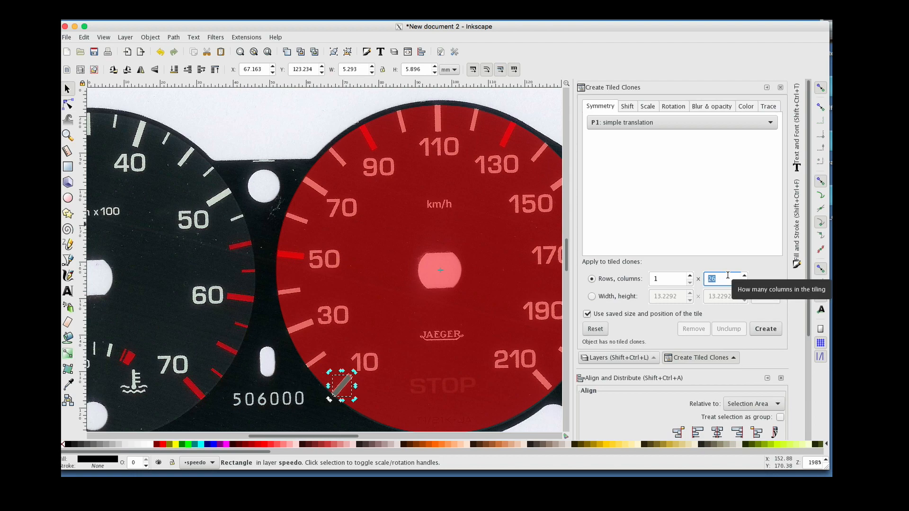
{"action": "left_click", "coordinate": [628, 107]}
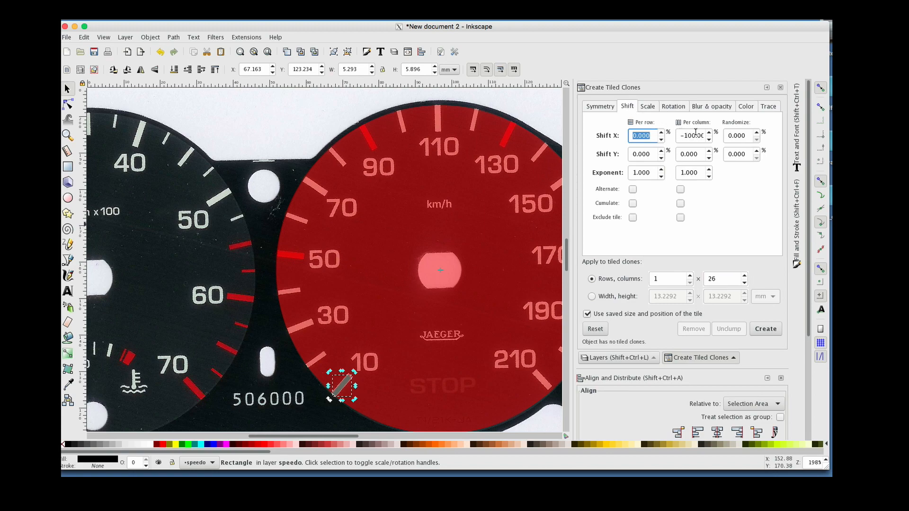
{"action": "left_click", "coordinate": [656, 107]}
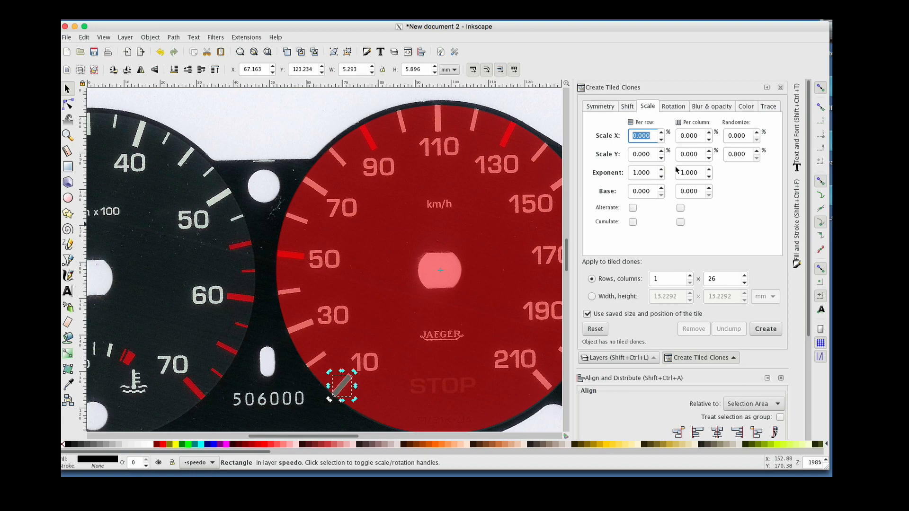
{"action": "left_click", "coordinate": [680, 108]}
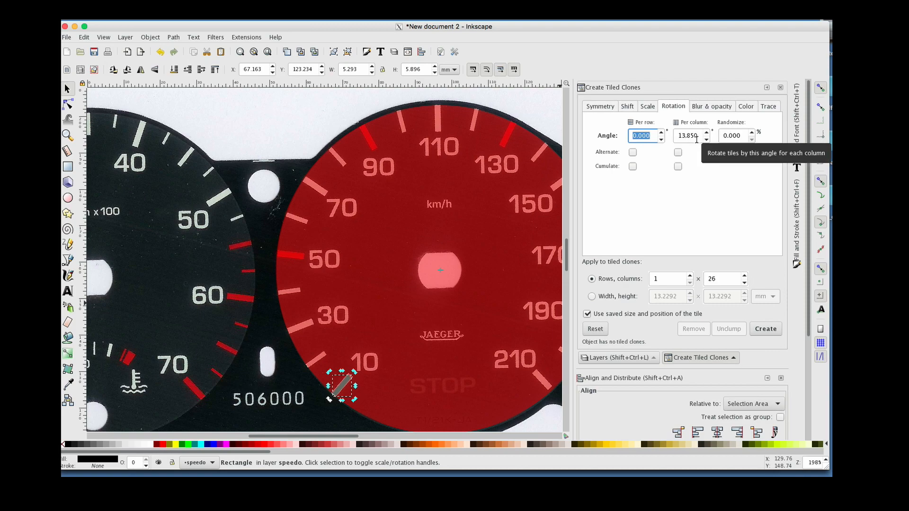
{"action": "left_click", "coordinate": [764, 329]}
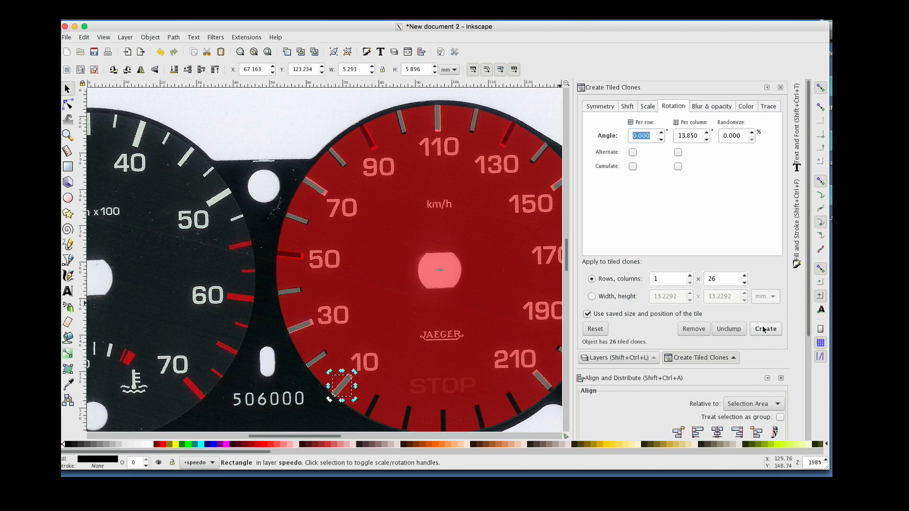
{"action": "left_click", "coordinate": [408, 243]}
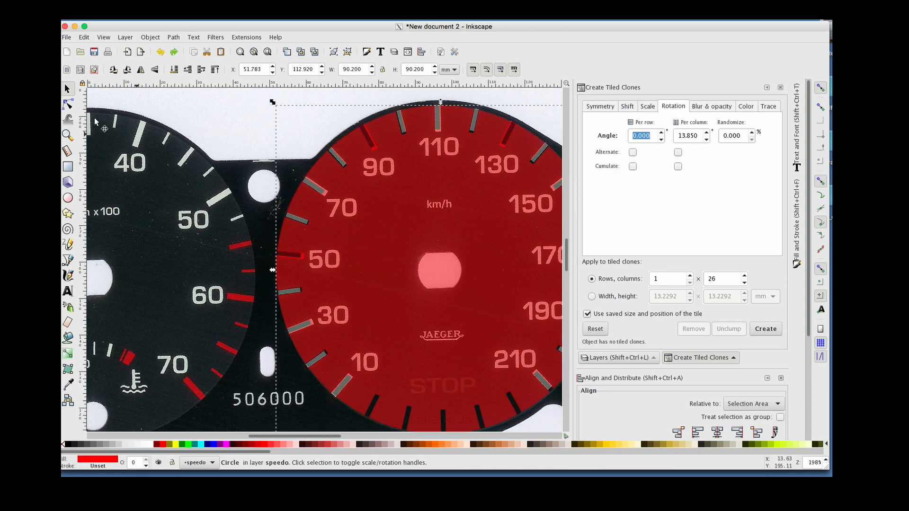
{"action": "left_click", "coordinate": [67, 135]}
{"action": "left_click", "coordinate": [226, 194], "text": "shift"}
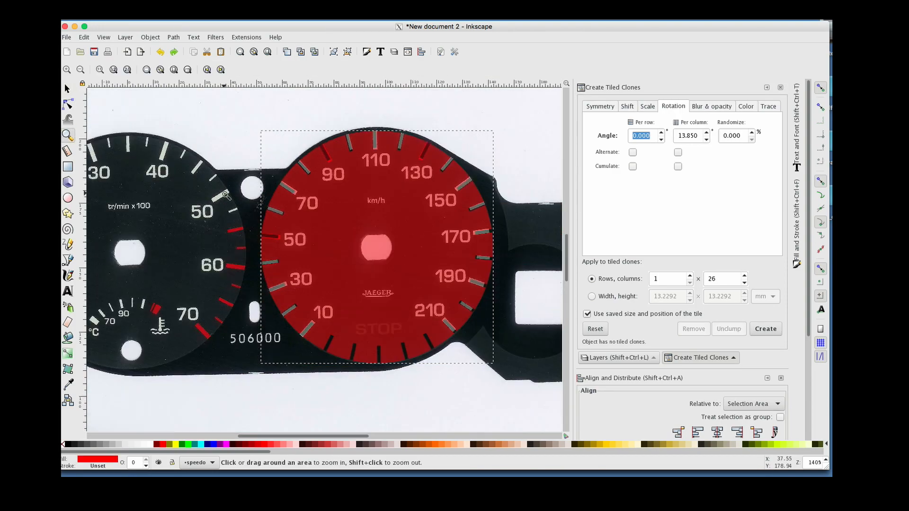
Delete the five surplus tick clones that fall below the dial's lowest tick marks
{"action": "left_click", "coordinate": [369, 181]}
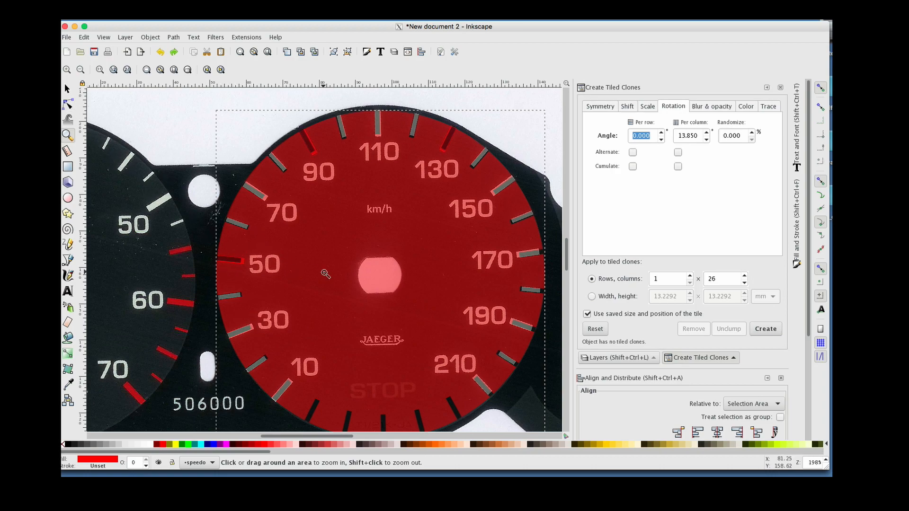
{"action": "scroll", "coordinate": [325, 274], "scroll_direction": "down", "scroll_amount": 4}
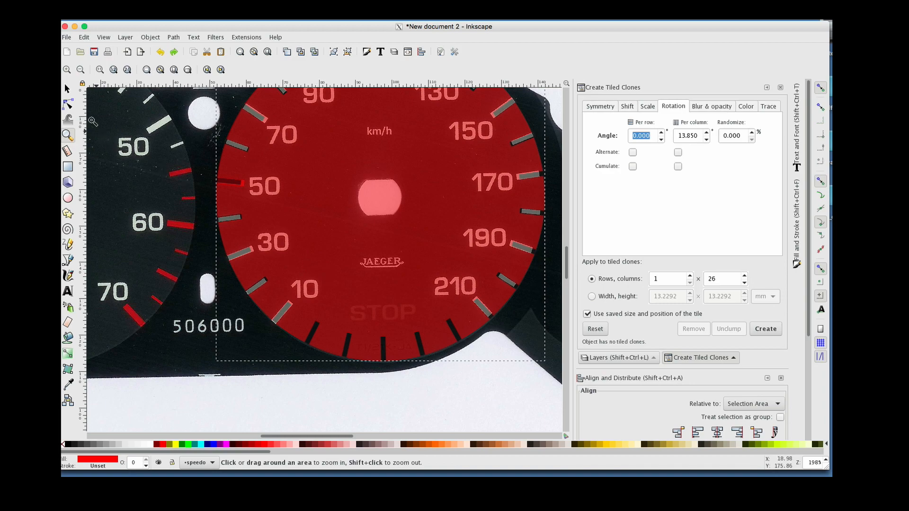
{"action": "left_click", "coordinate": [67, 89]}
{"action": "left_click", "coordinate": [315, 332]}
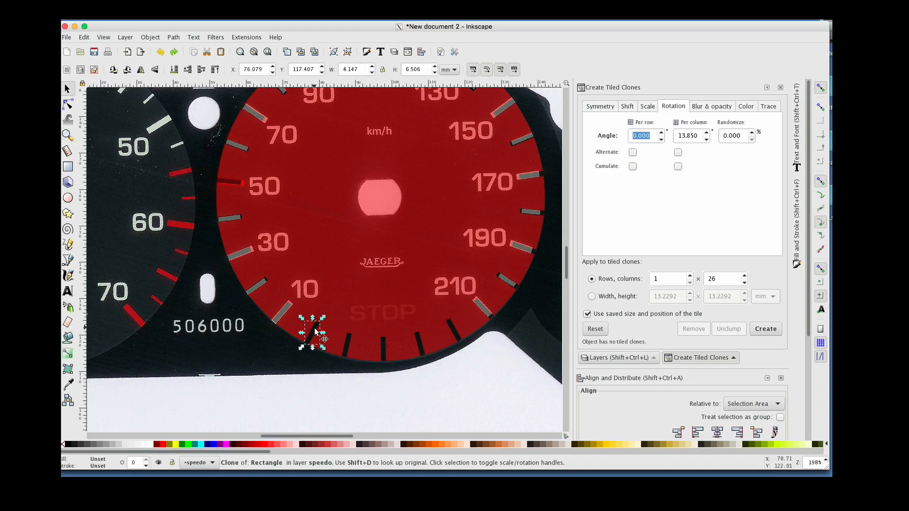
{"action": "key", "text": "Delete"}
{"action": "left_click", "coordinate": [345, 348]}
{"action": "key", "text": "Delete"}
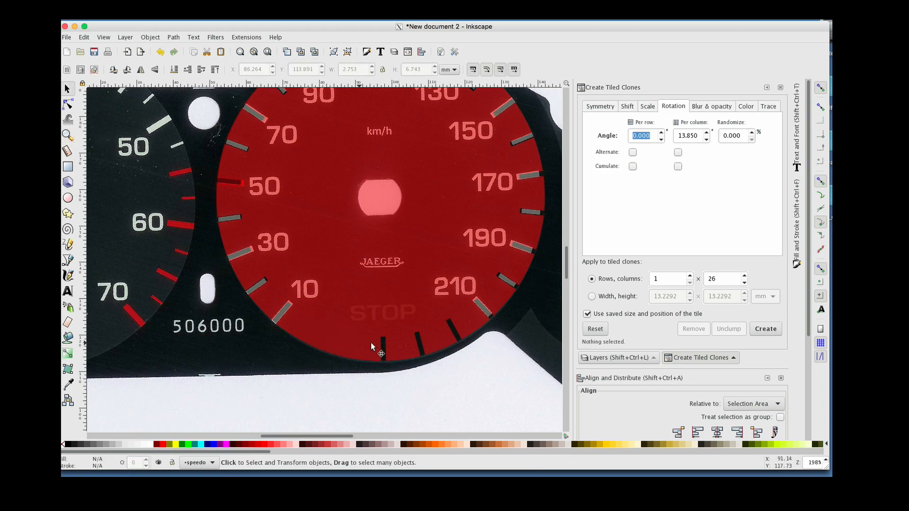
{"action": "left_click", "coordinate": [377, 349]}
{"action": "key", "text": "Delete"}
{"action": "left_click", "coordinate": [419, 344]}
{"action": "key", "text": "Delete"}
{"action": "left_click", "coordinate": [452, 329]}
{"action": "key", "text": "Delete"}
Create a text object reading 30 inside the dial near the 50 label and select both characters
{"action": "scroll", "coordinate": [465, 306], "scroll_direction": "up", "scroll_amount": 5}
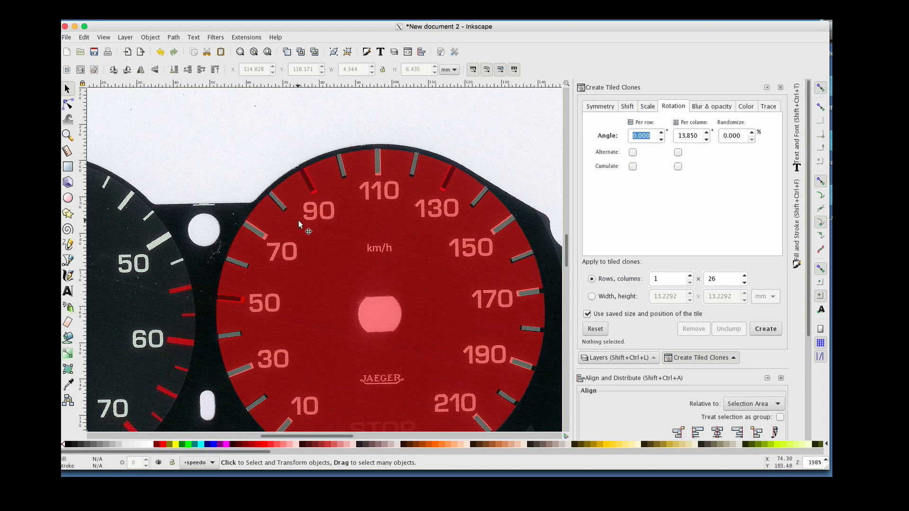
{"action": "scroll", "coordinate": [299, 221], "scroll_direction": "down", "scroll_amount": 2}
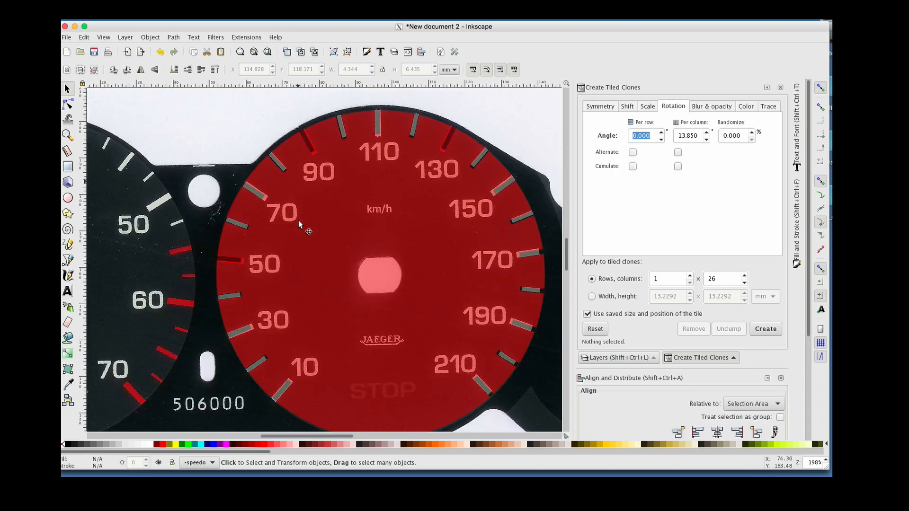
{"action": "left_click", "coordinate": [256, 195]}
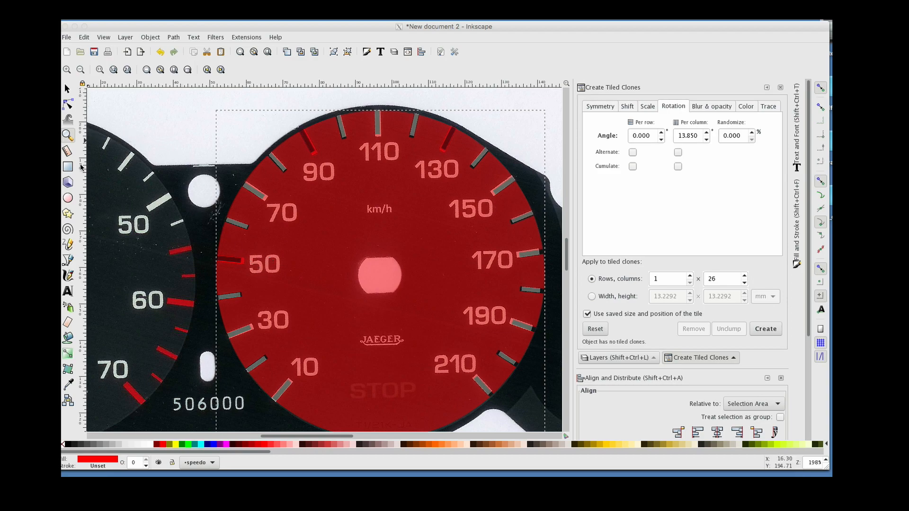
{"action": "left_click", "coordinate": [68, 292]}
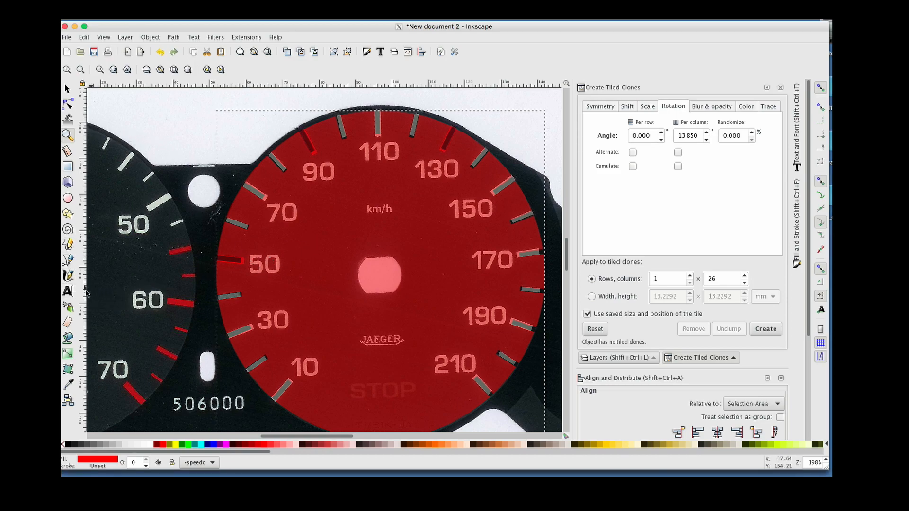
{"action": "left_click", "coordinate": [67, 291]}
{"action": "left_click", "coordinate": [294, 251]}
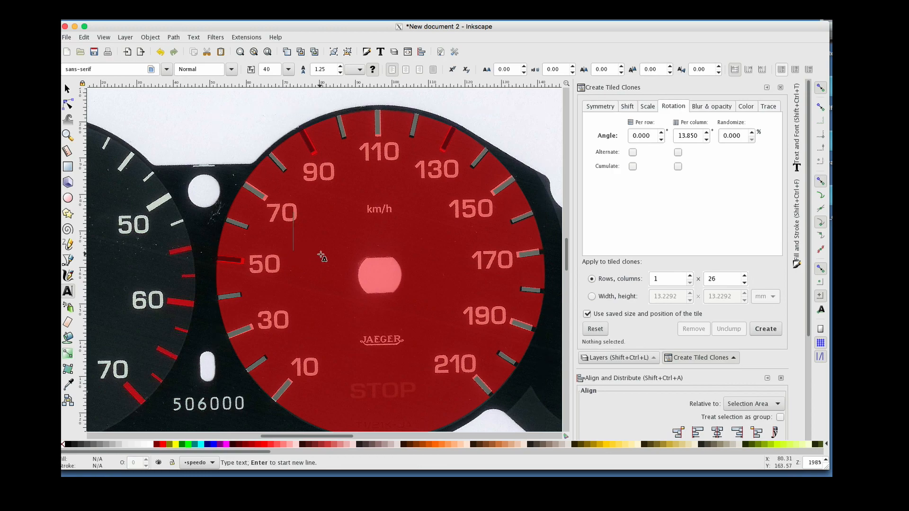
{"action": "type", "text": "30"}
{"action": "key", "text": "shift+Left"}
{"action": "key", "text": "shift+Left"}
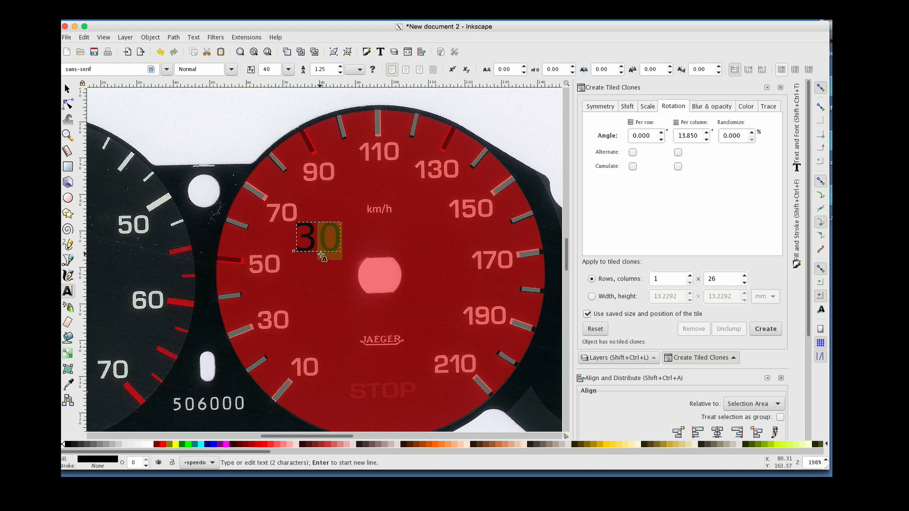
Set the selected text's font to Eurostile in Bold style
{"action": "left_click", "coordinate": [140, 68]}
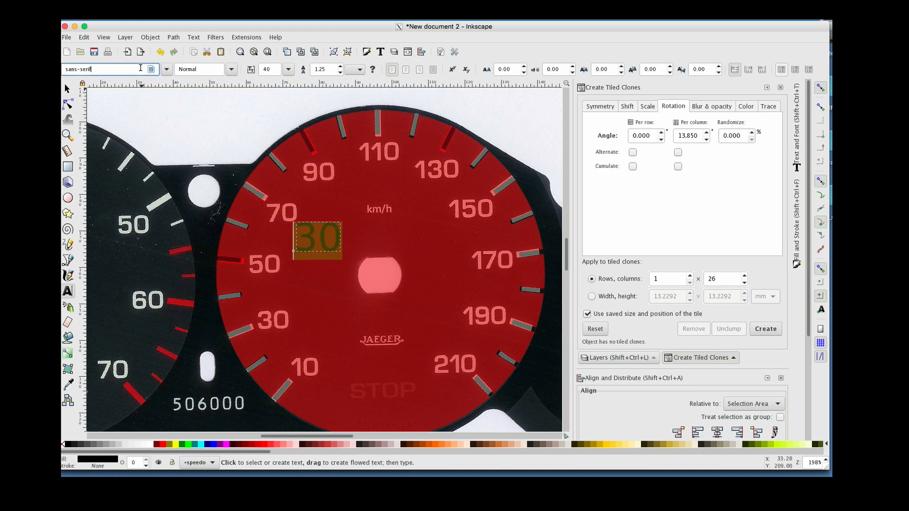
{"action": "left_click", "coordinate": [166, 69]}
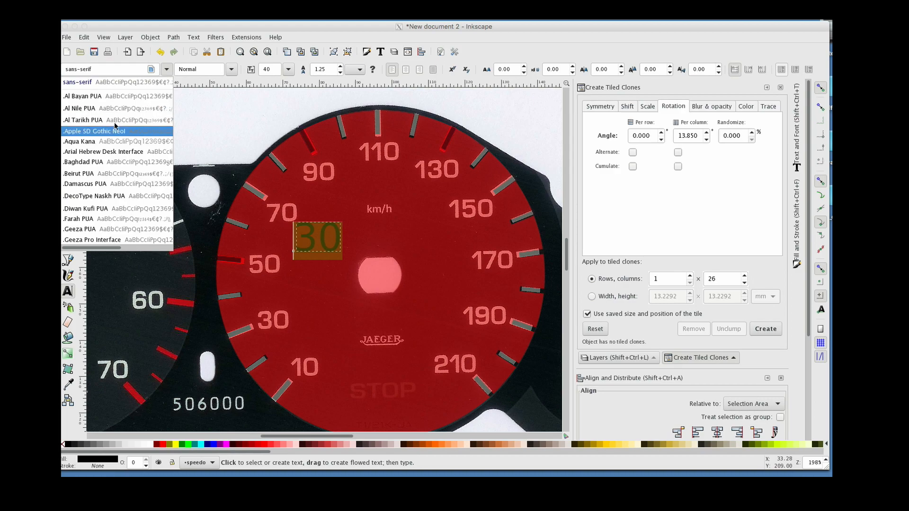
{"action": "scroll", "coordinate": [114, 126], "scroll_direction": "down", "scroll_amount": 2}
{"action": "scroll", "coordinate": [114, 126], "scroll_direction": "down", "scroll_amount": 5}
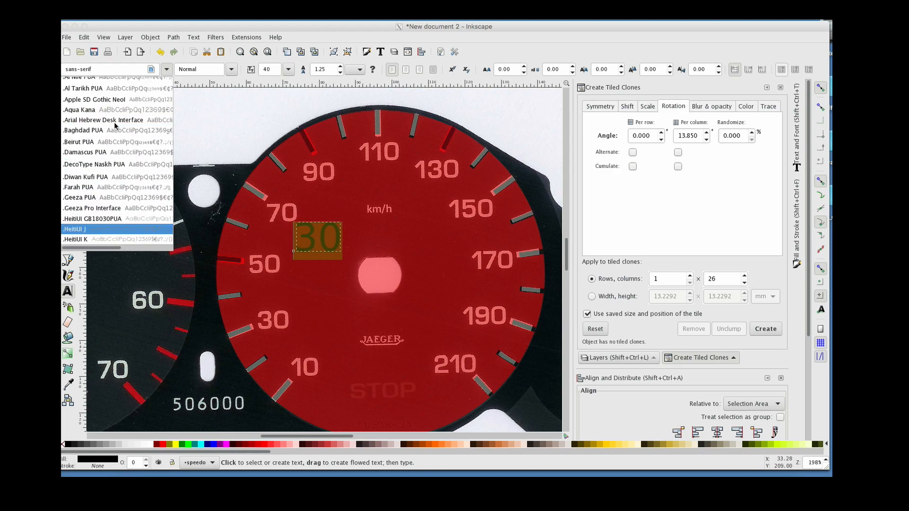
{"action": "scroll", "coordinate": [114, 124], "scroll_direction": "down", "scroll_amount": 1}
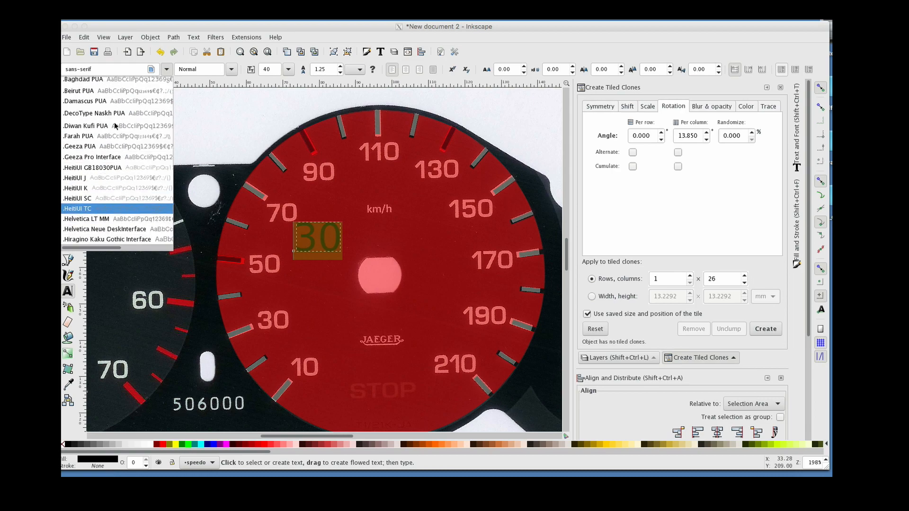
{"action": "scroll", "coordinate": [114, 123], "scroll_direction": "down", "scroll_amount": 5}
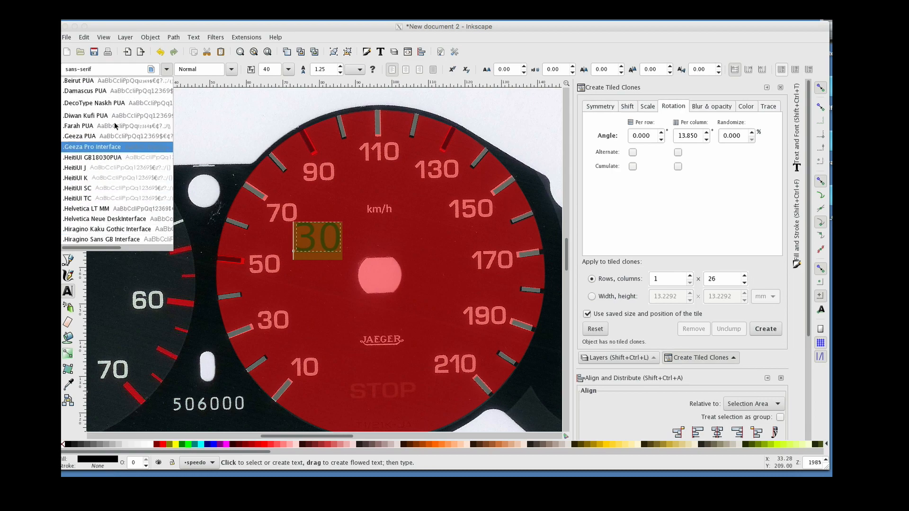
{"action": "scroll", "coordinate": [115, 126], "scroll_direction": "down", "scroll_amount": 5}
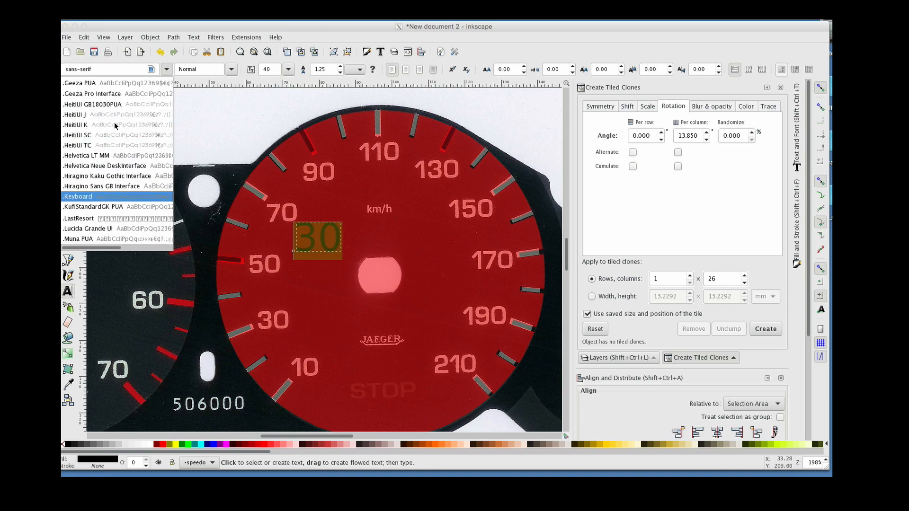
{"action": "scroll", "coordinate": [115, 126], "scroll_direction": "down", "scroll_amount": 7}
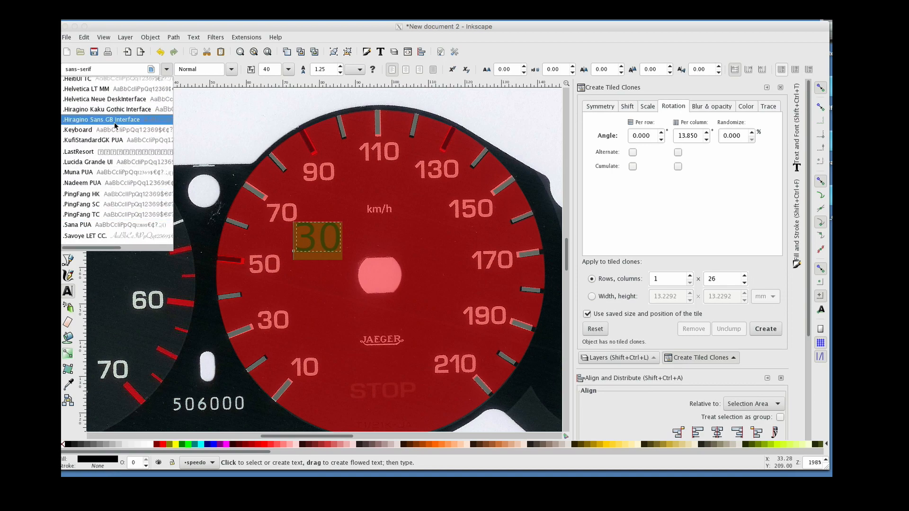
{"action": "scroll", "coordinate": [115, 126], "scroll_direction": "down", "scroll_amount": 5}
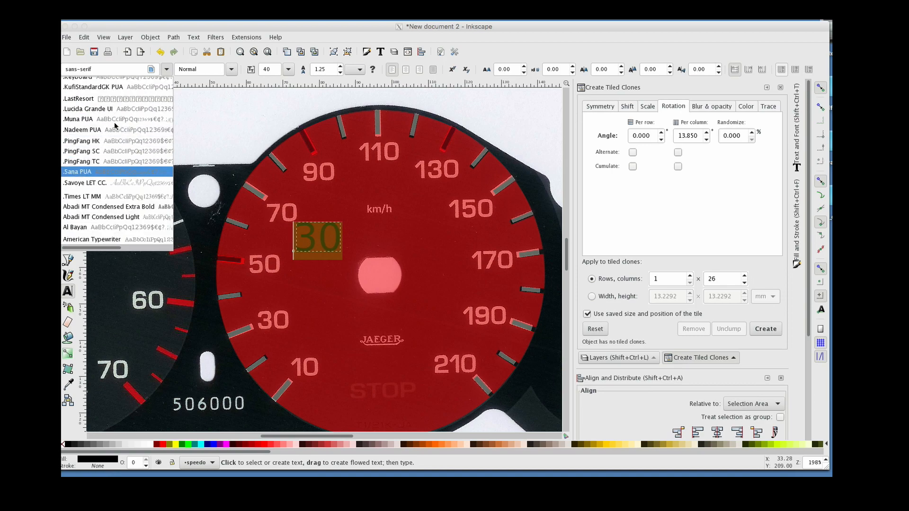
{"action": "key", "text": "Down"}
{"action": "key", "text": "Down"}
{"action": "key", "text": "Down"}
{"action": "key", "text": "Down"}
{"action": "key", "text": "Down"}
{"action": "key", "text": "Down"}
{"action": "key", "text": "Down"}
{"action": "key", "text": "Down"}
{"action": "key", "text": "Down"}
{"action": "key", "text": "Down"}
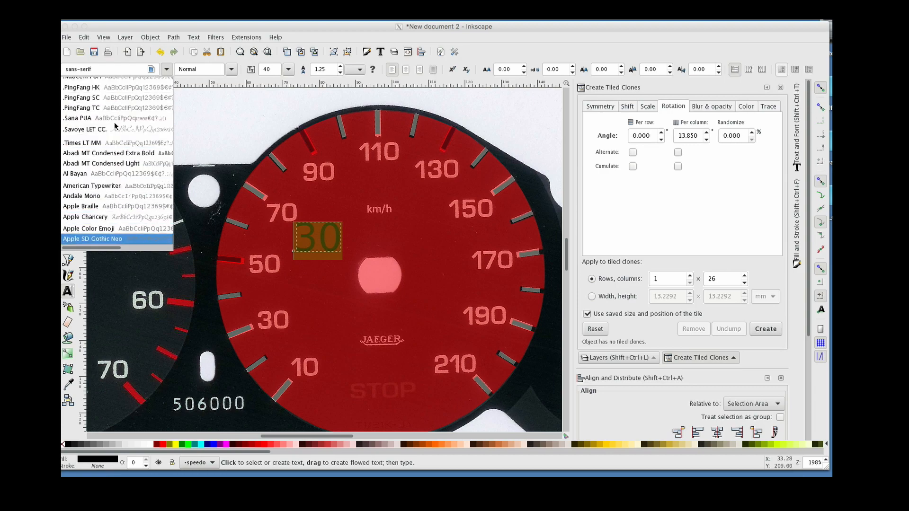
{"action": "scroll", "coordinate": [114, 126], "scroll_direction": "down", "scroll_amount": 6}
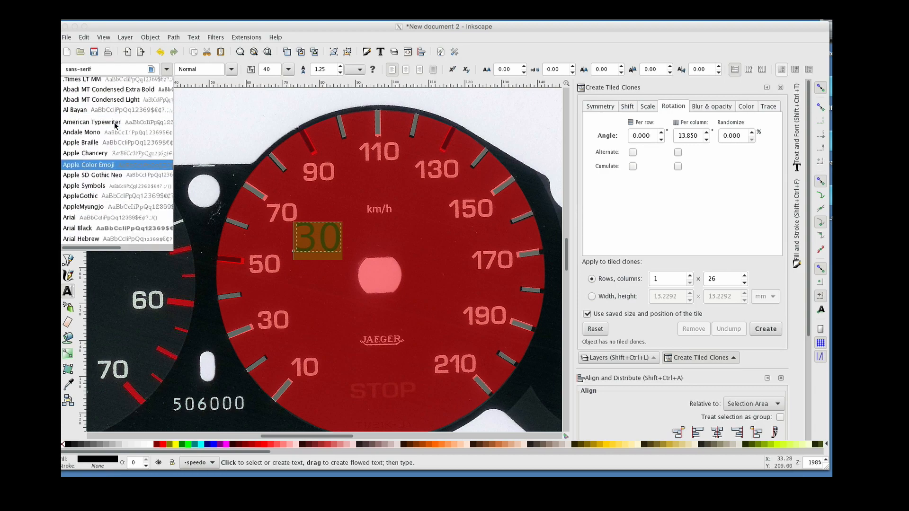
{"action": "key", "text": "Down"}
{"action": "key", "text": "Down"}
{"action": "key", "text": "Down"}
{"action": "key", "text": "Down"}
{"action": "key", "text": "Down"}
{"action": "key", "text": "Down"}
{"action": "key", "text": "Down"}
{"action": "key", "text": "Down"}
{"action": "key", "text": "Down"}
{"action": "key", "text": "Down"}
{"action": "key", "text": "Down"}
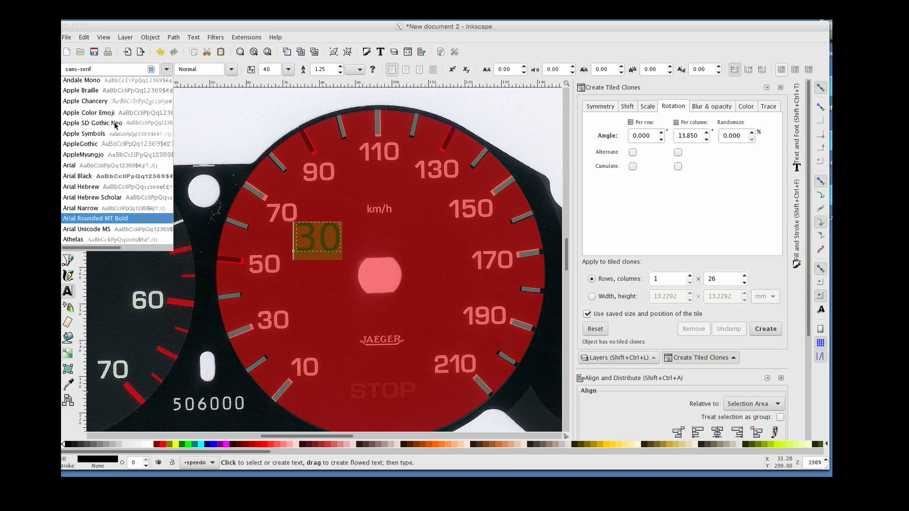
{"action": "scroll", "coordinate": [115, 125], "scroll_direction": "down", "scroll_amount": 6}
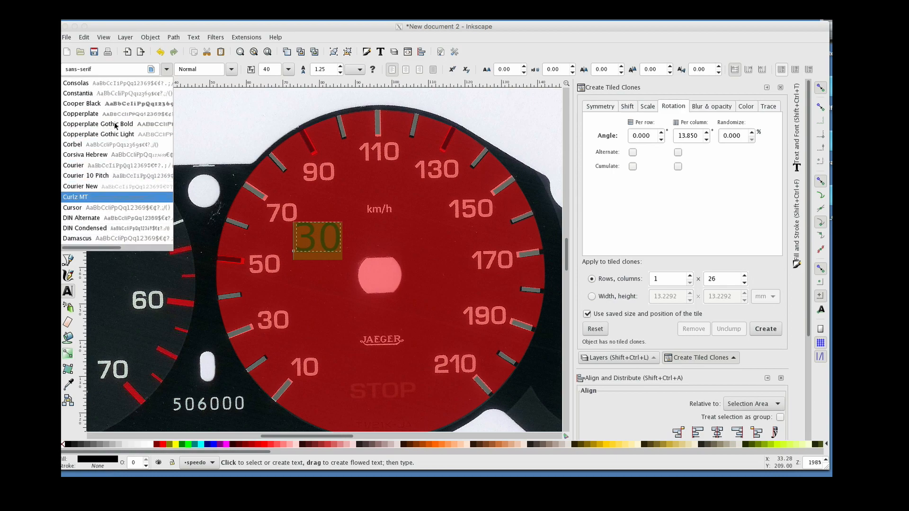
{"action": "key", "text": "Down"}
{"action": "key", "text": "Down"}
{"action": "key", "text": "Down"}
{"action": "key", "text": "Down"}
{"action": "key", "text": "Down"}
{"action": "key", "text": "Down"}
{"action": "key", "text": "Down"}
{"action": "key", "text": "Down"}
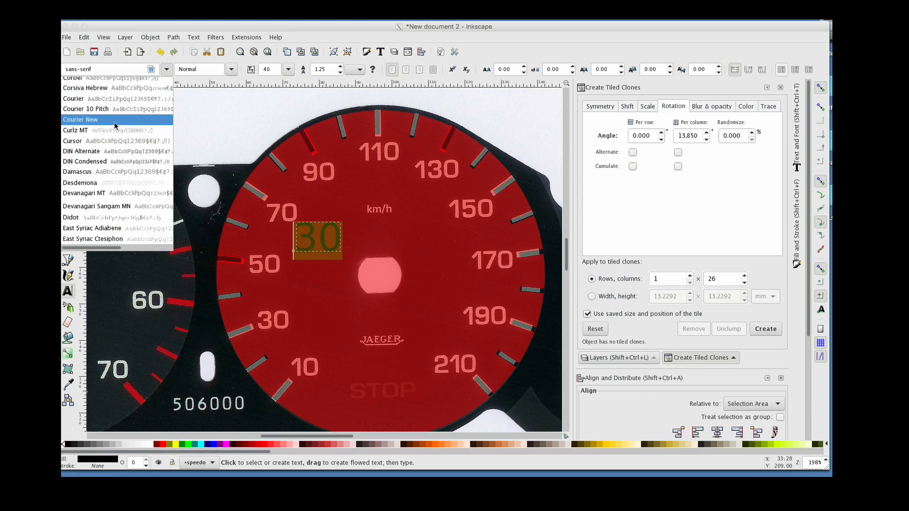
{"action": "key", "text": "Down"}
{"action": "key", "text": "Down"}
{"action": "key", "text": "Down"}
{"action": "key", "text": "Down"}
{"action": "key", "text": "Down"}
{"action": "key", "text": "Down"}
{"action": "key", "text": "Down"}
{"action": "key", "text": "Down"}
{"action": "key", "text": "Down"}
{"action": "key", "text": "Down"}
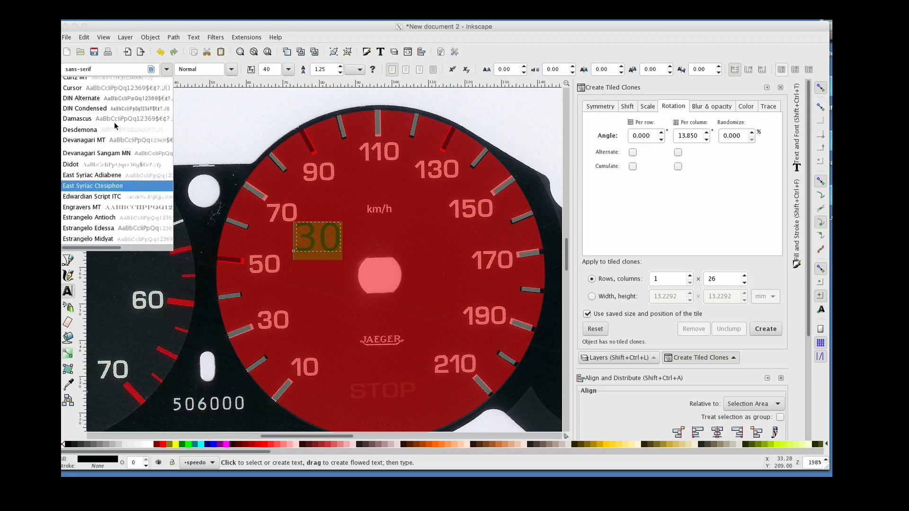
{"action": "key", "text": "Down"}
{"action": "key", "text": "Down"}
{"action": "key", "text": "Down"}
{"action": "key", "text": "Down"}
{"action": "key", "text": "Down"}
{"action": "key", "text": "Down"}
{"action": "key", "text": "Down"}
{"action": "key", "text": "Down"}
{"action": "key", "text": "Down"}
{"action": "key", "text": "Down"}
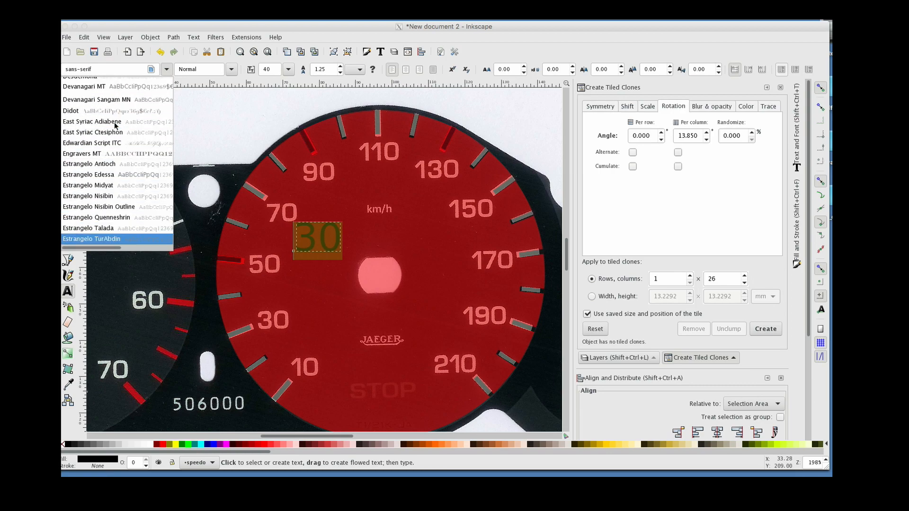
{"action": "key", "text": "Down"}
{"action": "key", "text": "Down"}
{"action": "key", "text": "Down"}
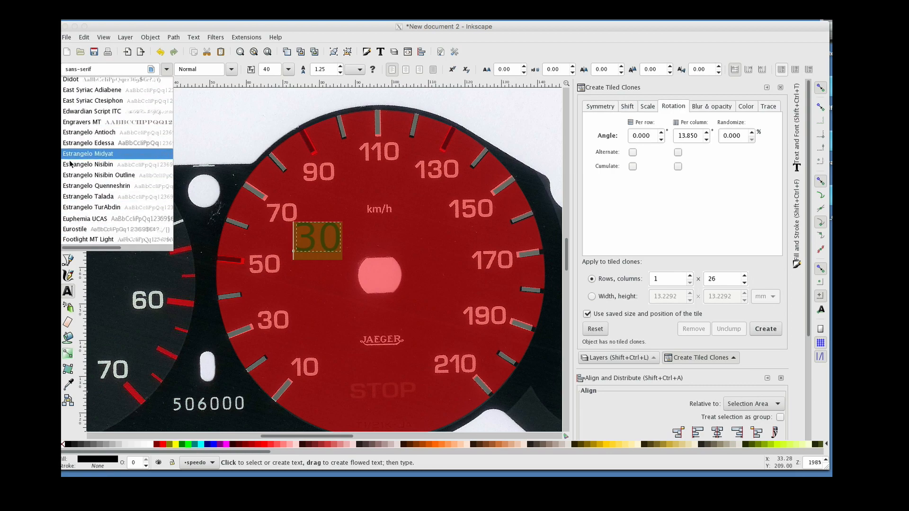
{"action": "left_click", "coordinate": [78, 232]}
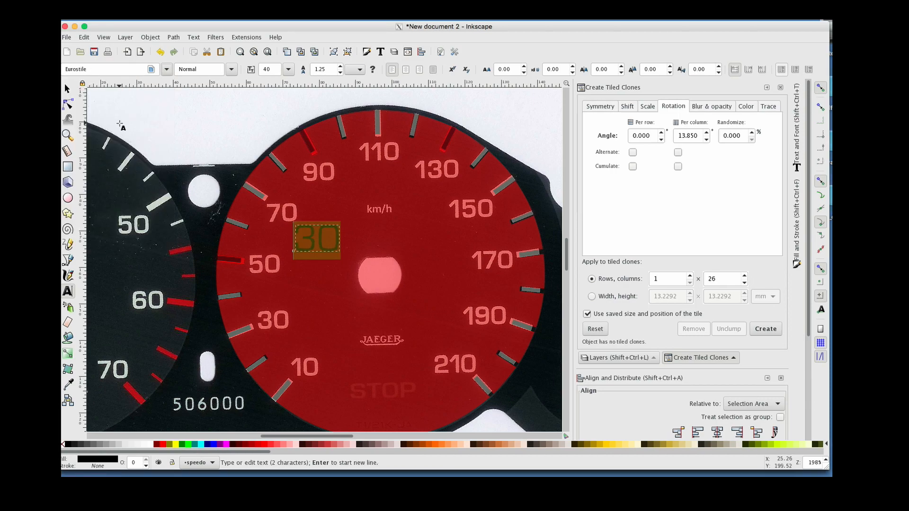
{"action": "left_click", "coordinate": [231, 69]}
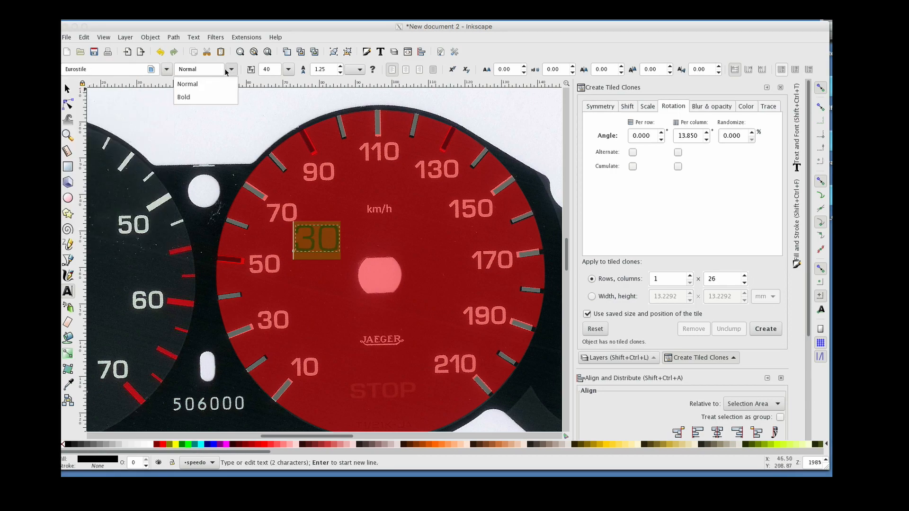
{"action": "left_click", "coordinate": [197, 98]}
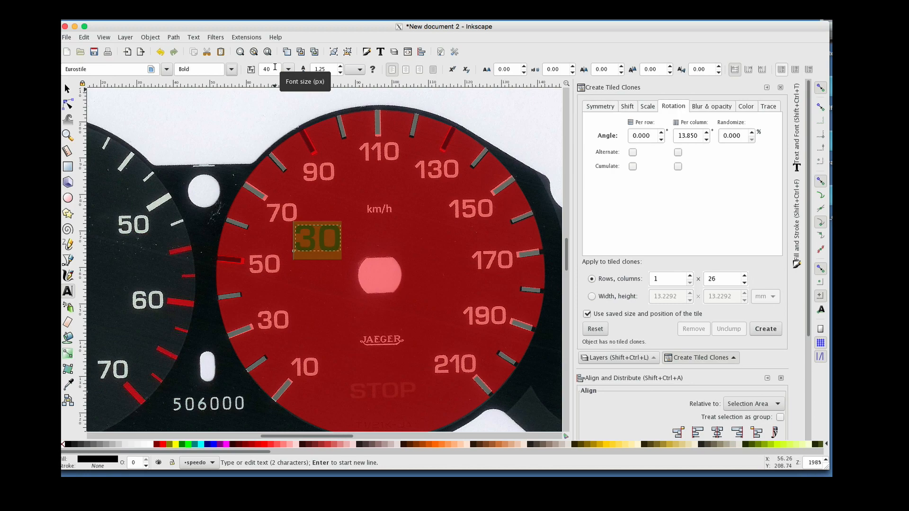
Set the text's font size to 30
{"action": "left_click_drag", "start_coordinate": [275, 73], "coordinate": [252, 70]}
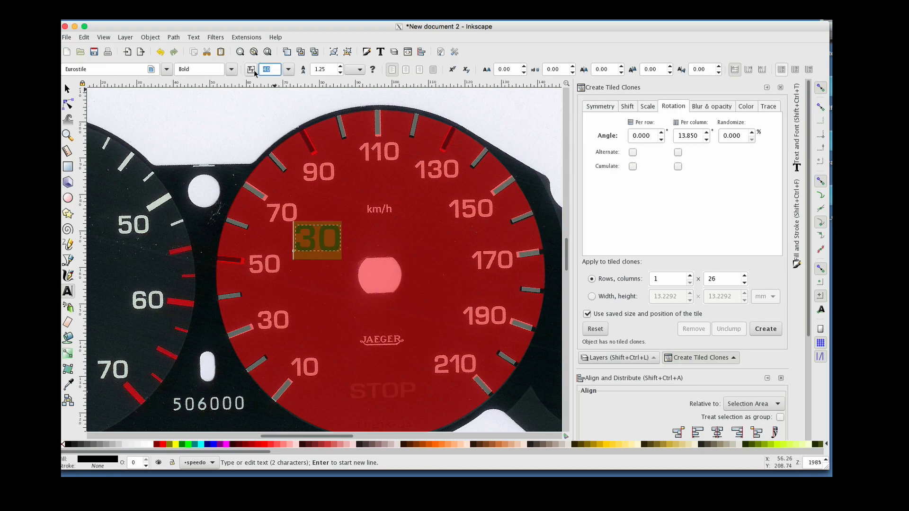
{"action": "type", "text": "35"}
{"action": "key", "text": "Return"}
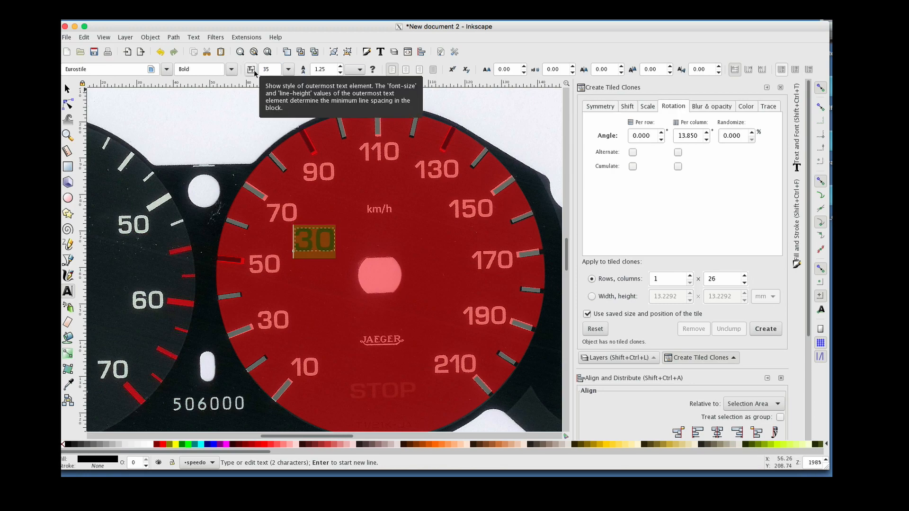
{"action": "left_click_drag", "start_coordinate": [262, 70], "coordinate": [251, 69]}
{"action": "type", "text": "20"}
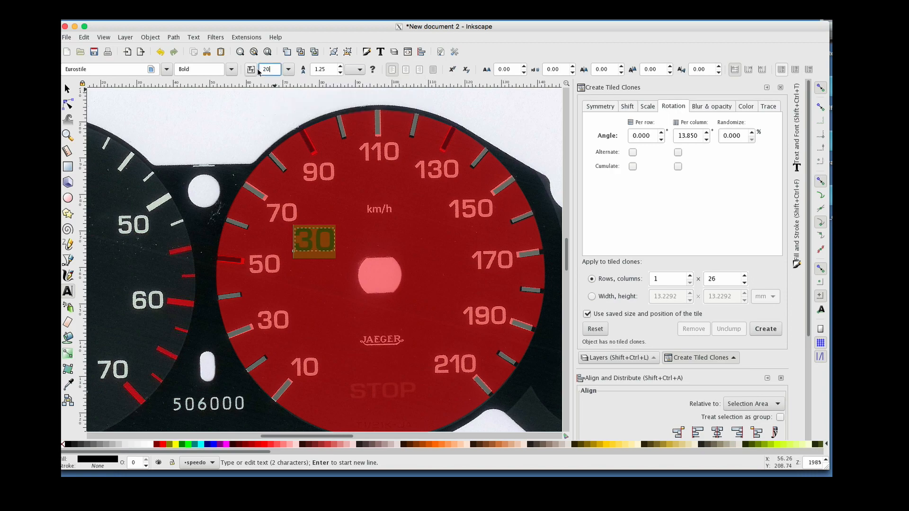
{"action": "key", "text": "Return"}
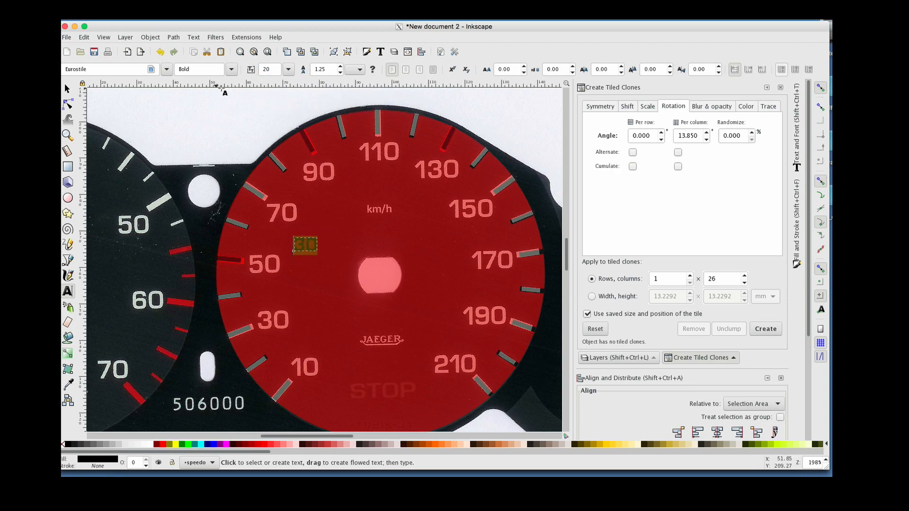
{"action": "left_click", "coordinate": [267, 69]}
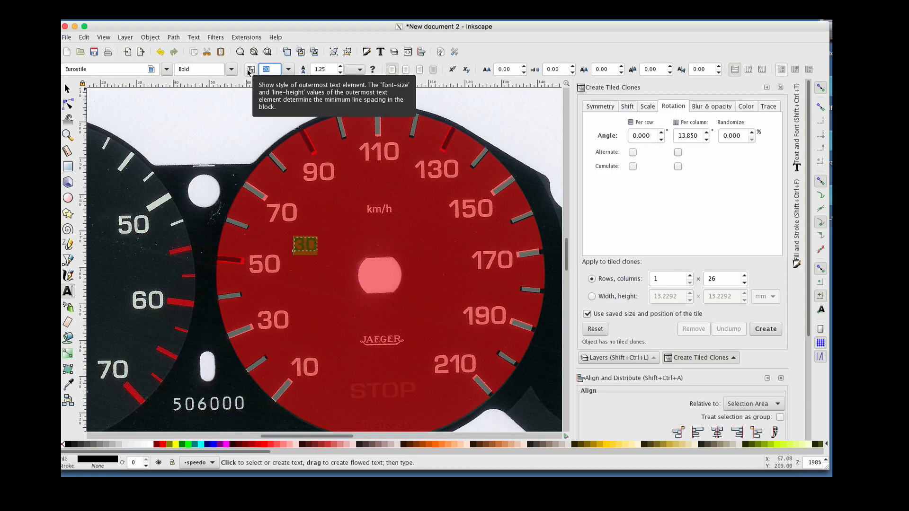
{"action": "type", "text": "30"}
{"action": "key", "text": "Return"}
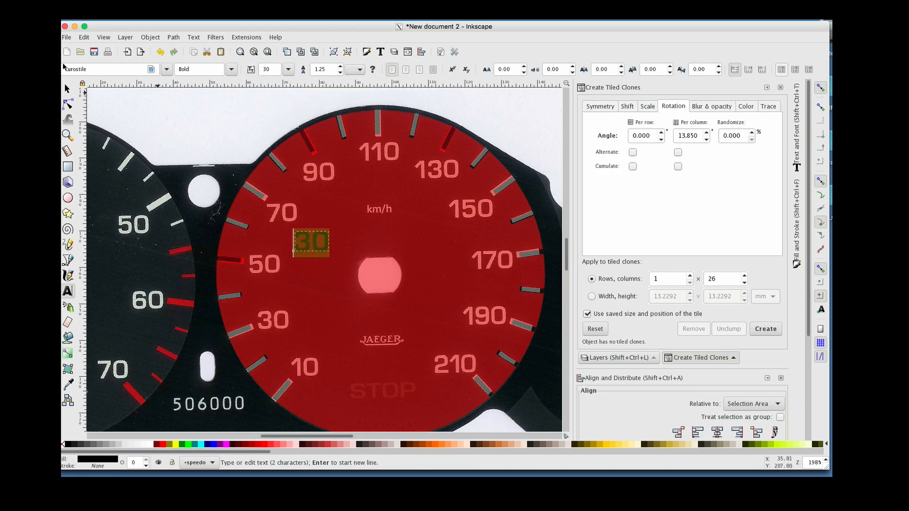
Move the 30 text object onto the dial's printed 30 numeral to compare size and font
{"action": "left_click", "coordinate": [67, 88]}
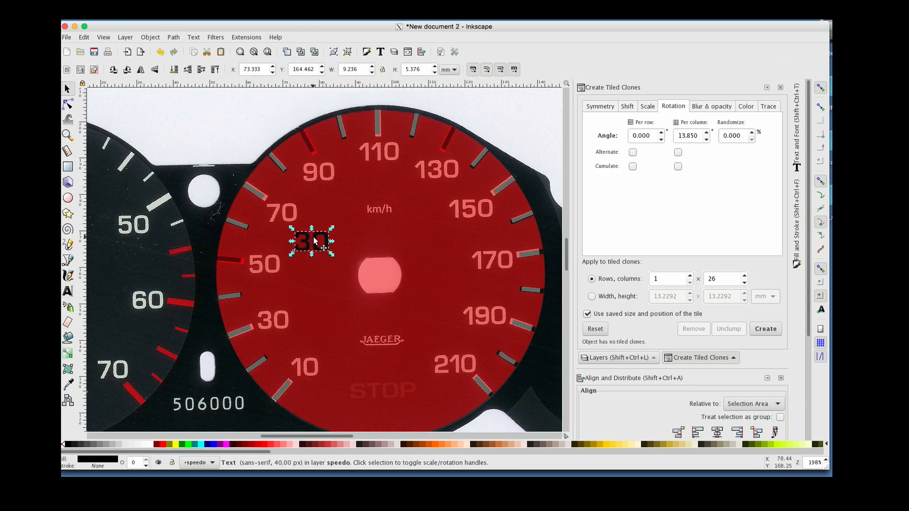
{"action": "left_click_drag", "start_coordinate": [313, 238], "coordinate": [285, 302]}
{"action": "key", "text": "ctrl+z"}
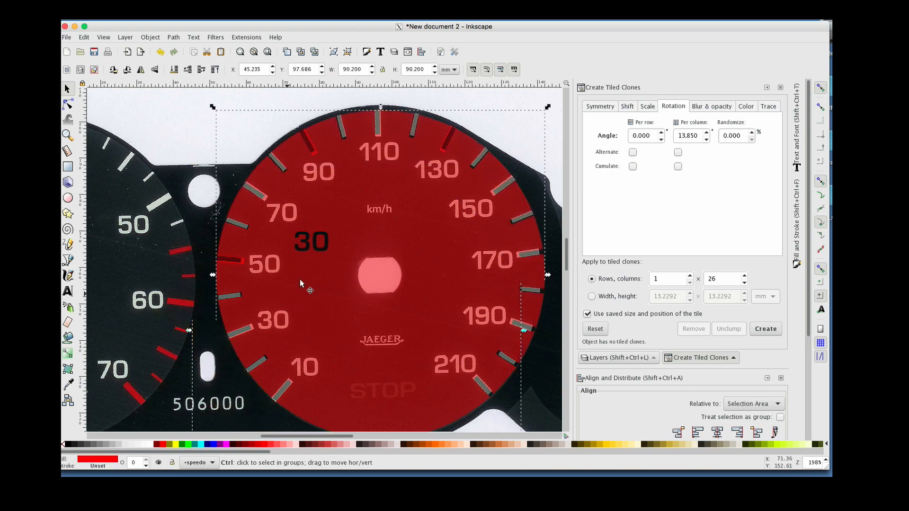
{"action": "left_click", "coordinate": [303, 247]}
{"action": "left_click_drag", "start_coordinate": [303, 247], "coordinate": [271, 327]}
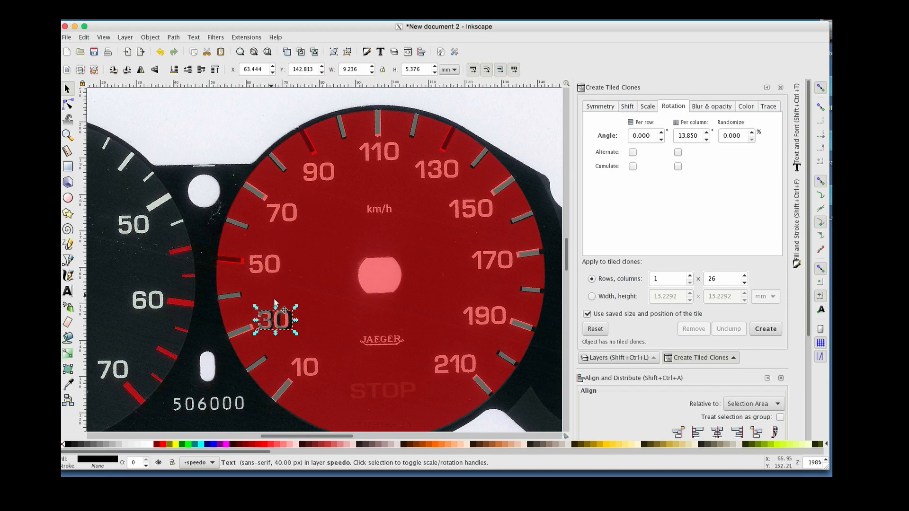
{"action": "left_click", "coordinate": [292, 318], "text": "alt"}
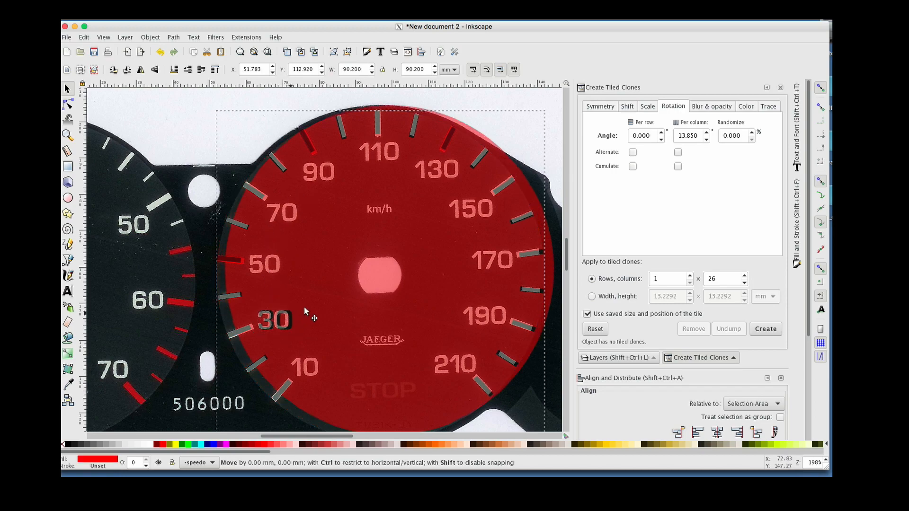
{"action": "left_click", "coordinate": [291, 320]}
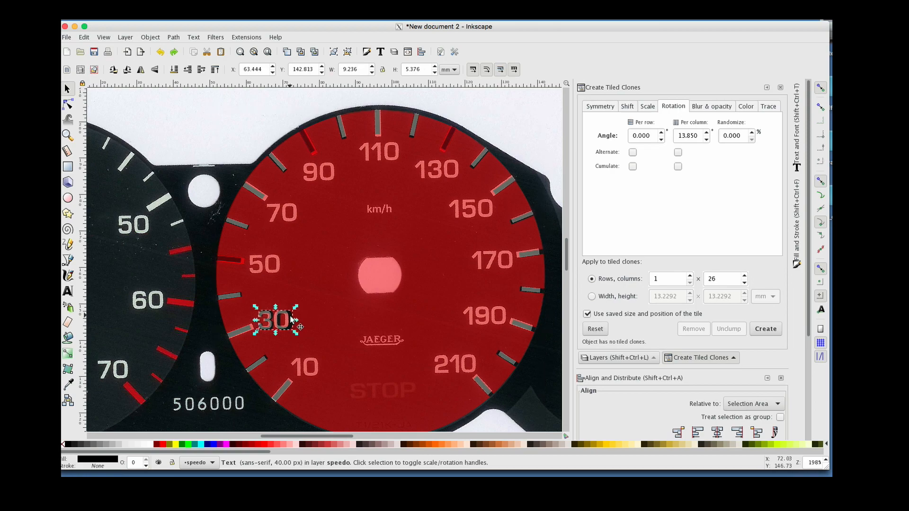
{"action": "mouse_move", "coordinate": [292, 318]}
{"action": "left_mouse_down"}
{"action": "mouse_move", "coordinate": [323, 297]}
{"action": "mouse_move", "coordinate": [287, 318]}
{"action": "mouse_move", "coordinate": [328, 317]}
{"action": "mouse_move", "coordinate": [290, 320]}
{"action": "left_mouse_up"}
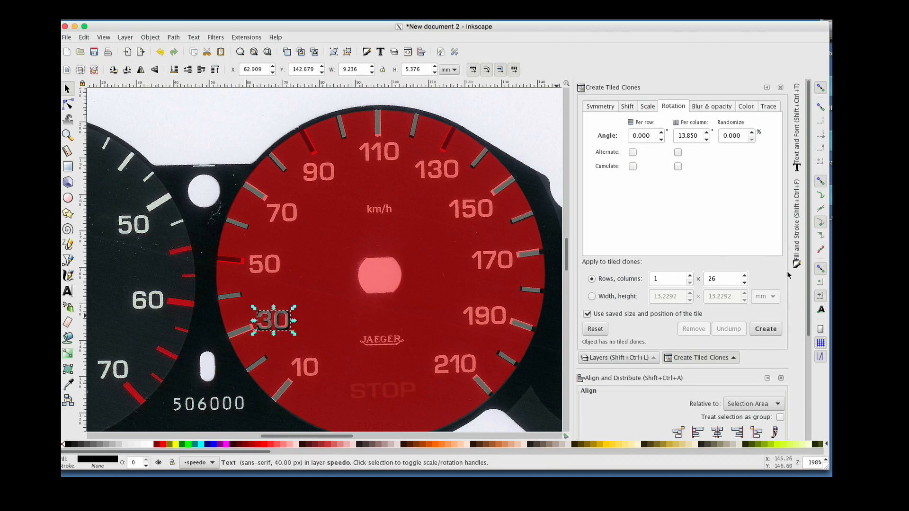
Open the Fill and Stroke panel and move the 30 text just right of the printed 30 numeral
{"action": "left_click", "coordinate": [798, 241]}
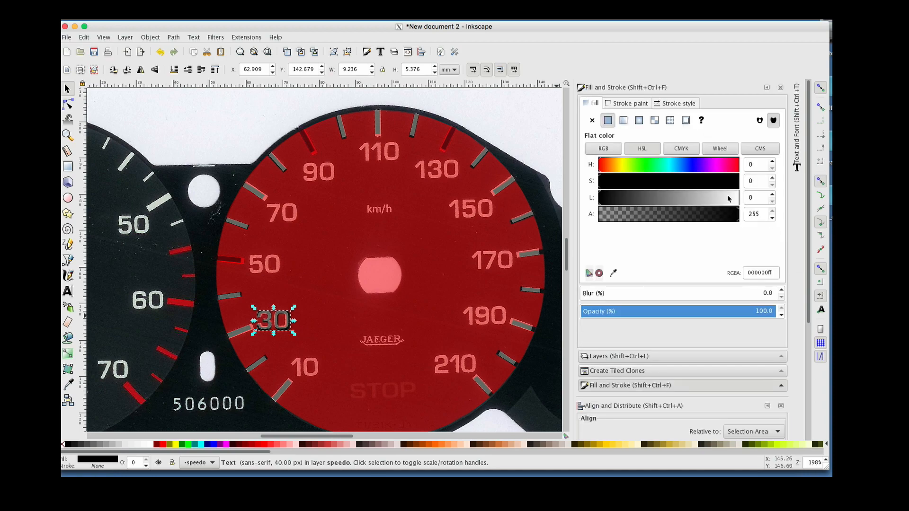
{"action": "double_click", "coordinate": [288, 325]}
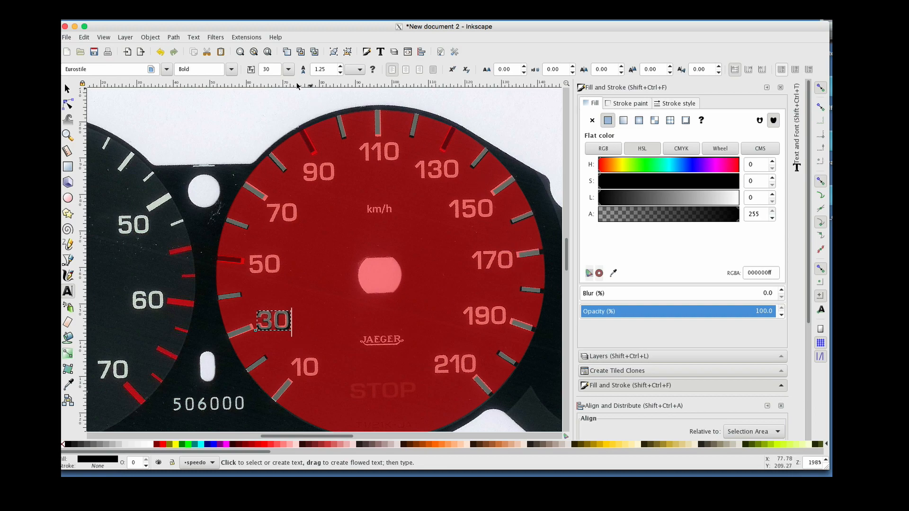
{"action": "double_click", "coordinate": [274, 69]}
{"action": "left_click", "coordinate": [67, 89]}
{"action": "left_click", "coordinate": [274, 211]}
{"action": "left_click", "coordinate": [289, 317]}
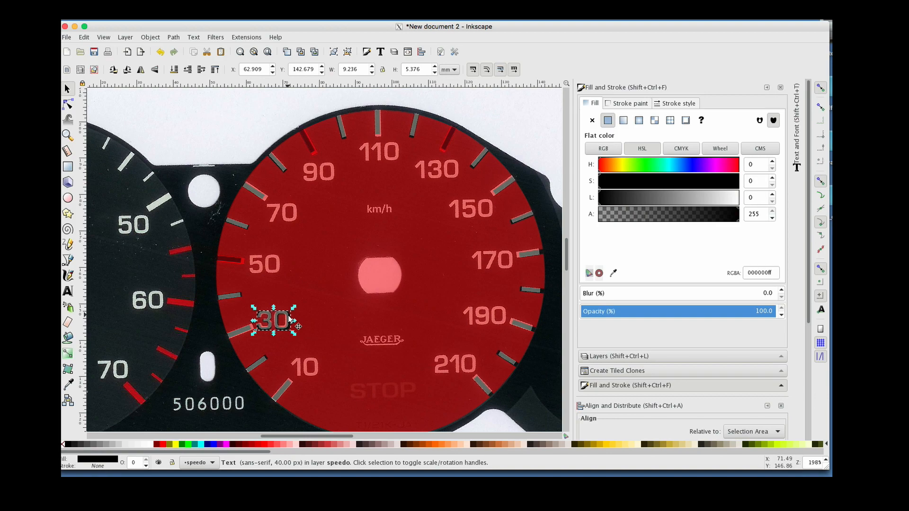
{"action": "left_click", "coordinate": [290, 318], "text": "alt"}
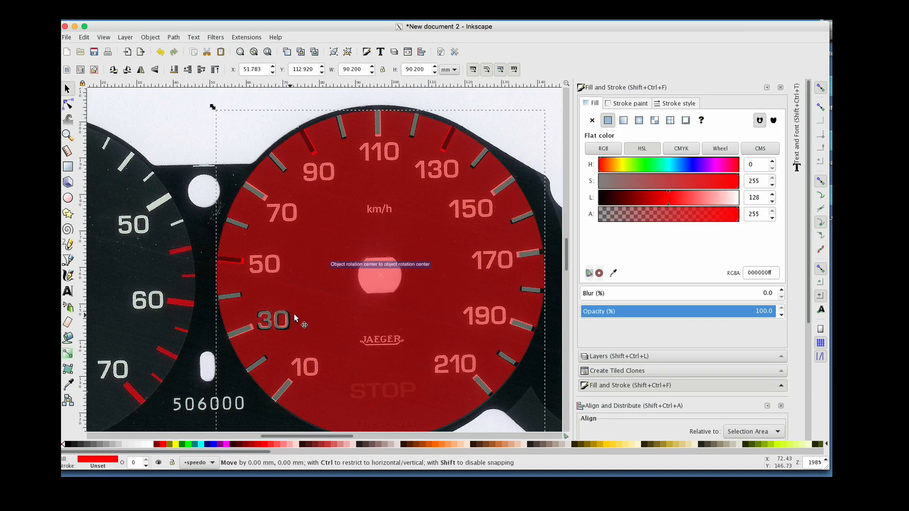
{"action": "left_click_drag", "start_coordinate": [291, 318], "coordinate": [315, 305]}
{"action": "left_click", "coordinate": [291, 318]}
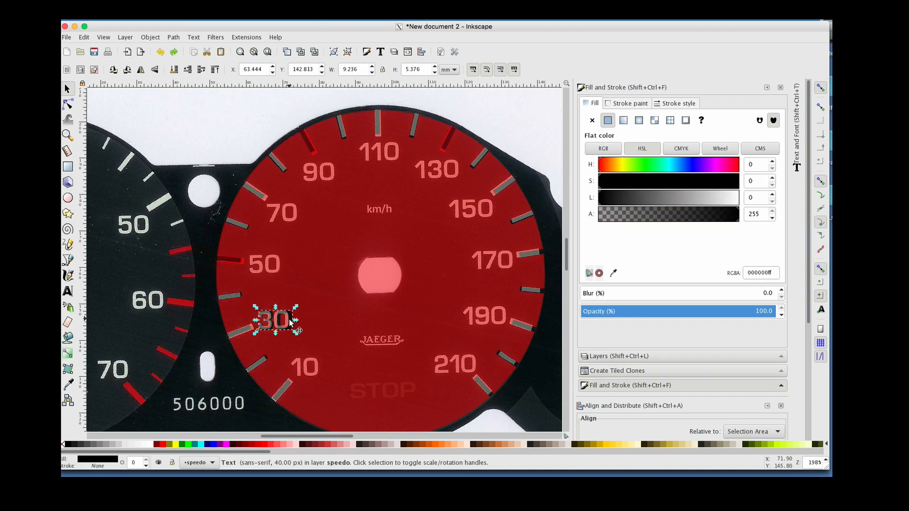
{"action": "left_click_drag", "start_coordinate": [291, 316], "coordinate": [322, 315]}
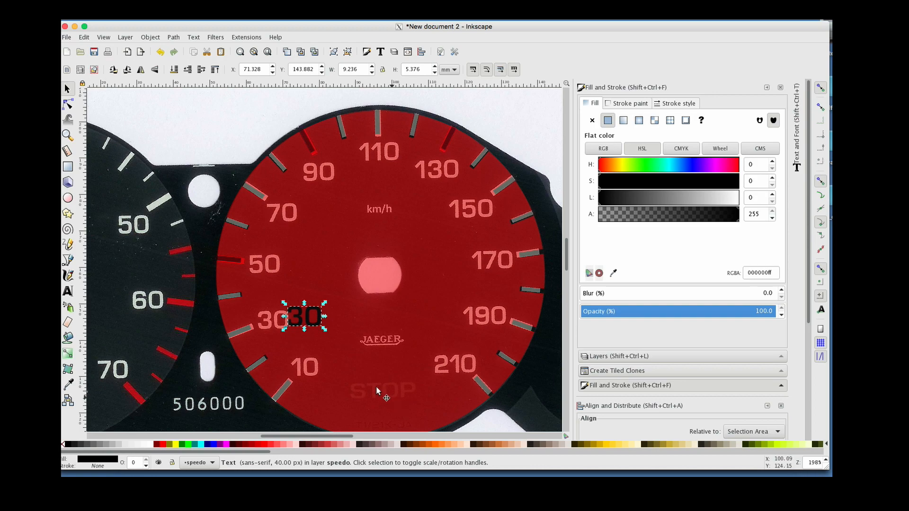
Change the text to STOP and move it onto the faint STOP label at the bottom of the dial
{"action": "double_click", "coordinate": [307, 315]}
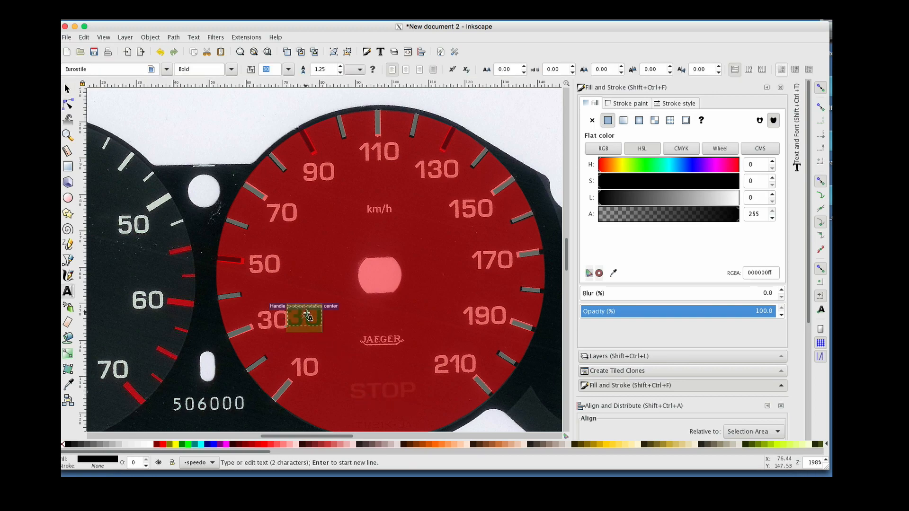
{"action": "type", "text": "STOP"}
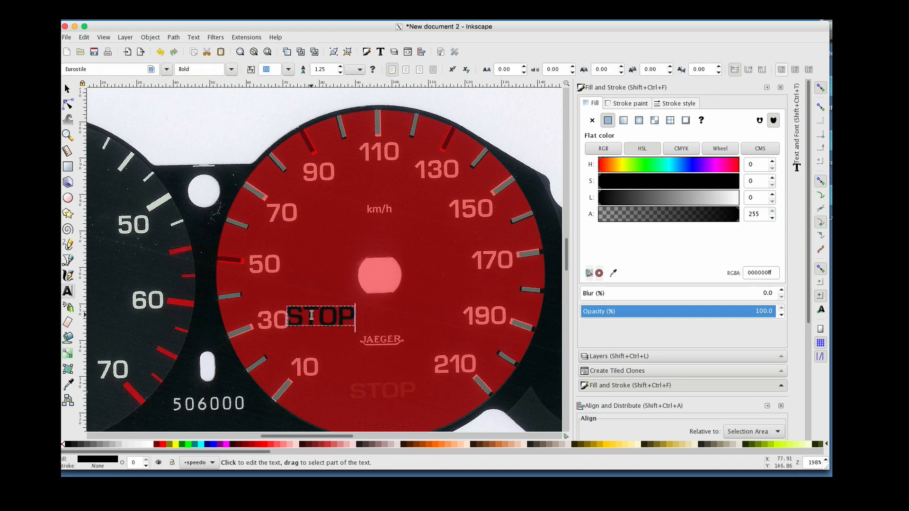
{"action": "left_click", "coordinate": [71, 89]}
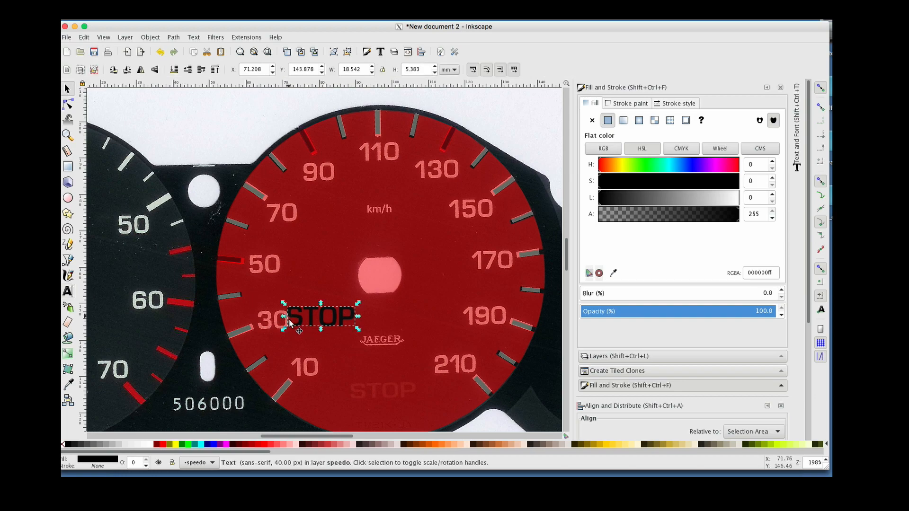
{"action": "left_click_drag", "start_coordinate": [303, 324], "coordinate": [365, 400]}
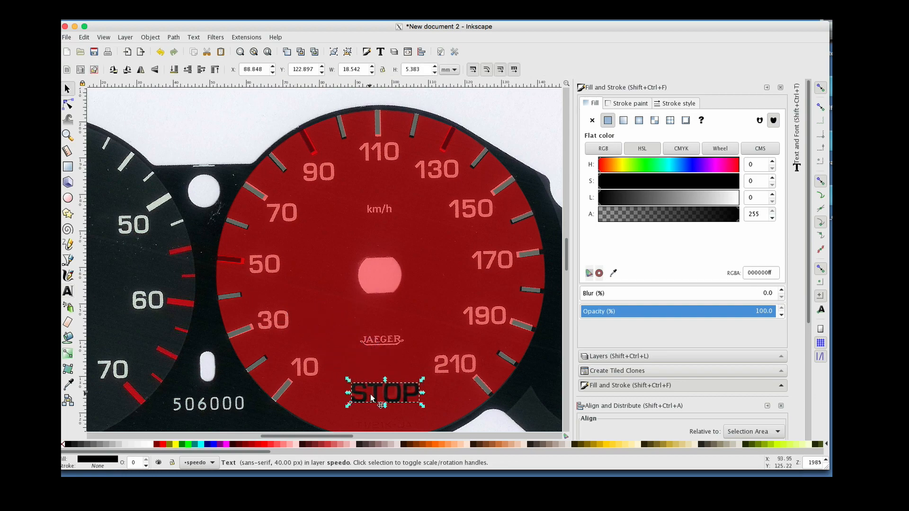
{"action": "double_click", "coordinate": [367, 395]}
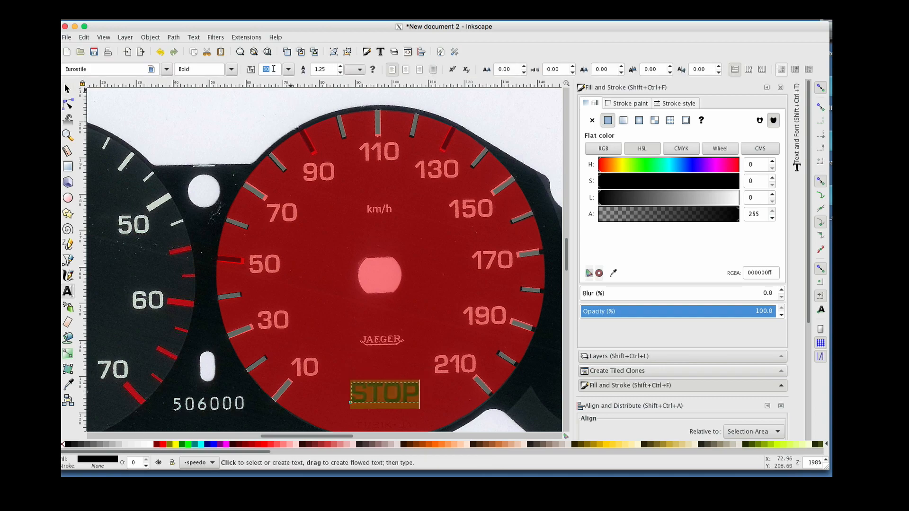
{"action": "type", "text": "28"}
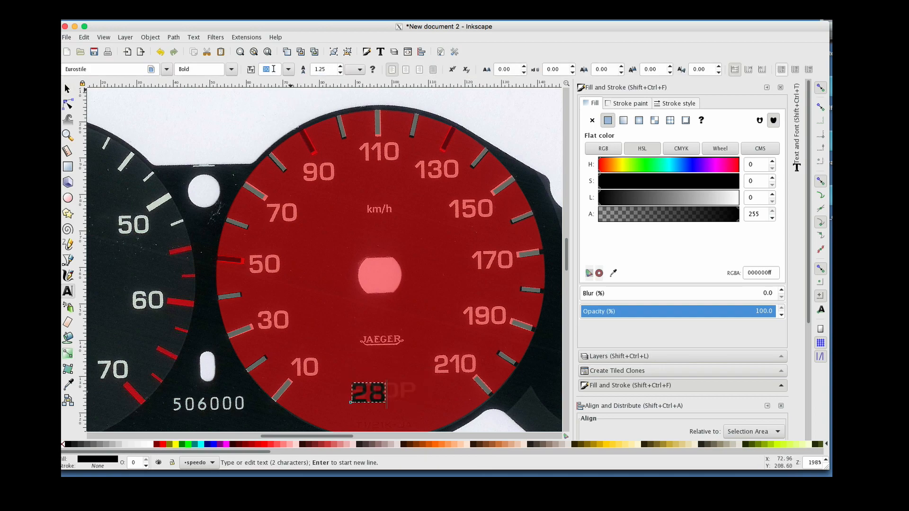
{"action": "key", "text": "BackSpace"}
{"action": "key", "text": "BackSpace"}
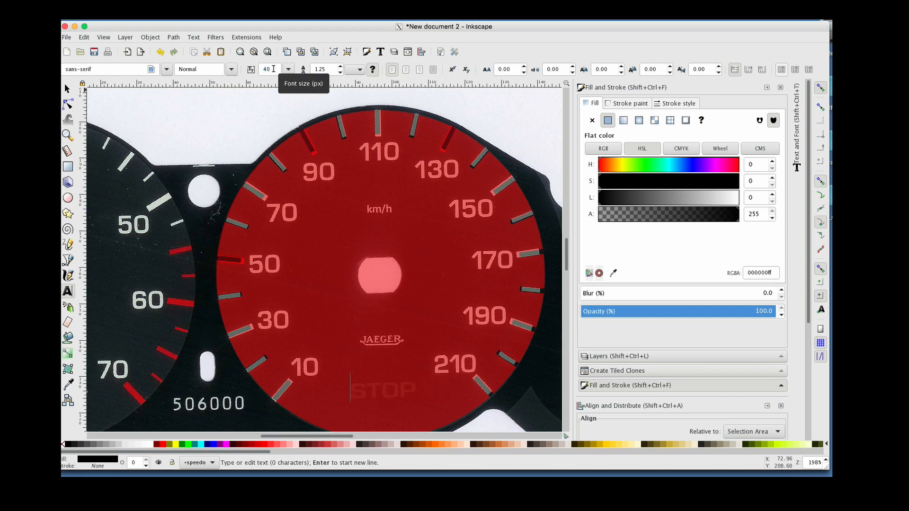
{"action": "type", "text": "STOP"}
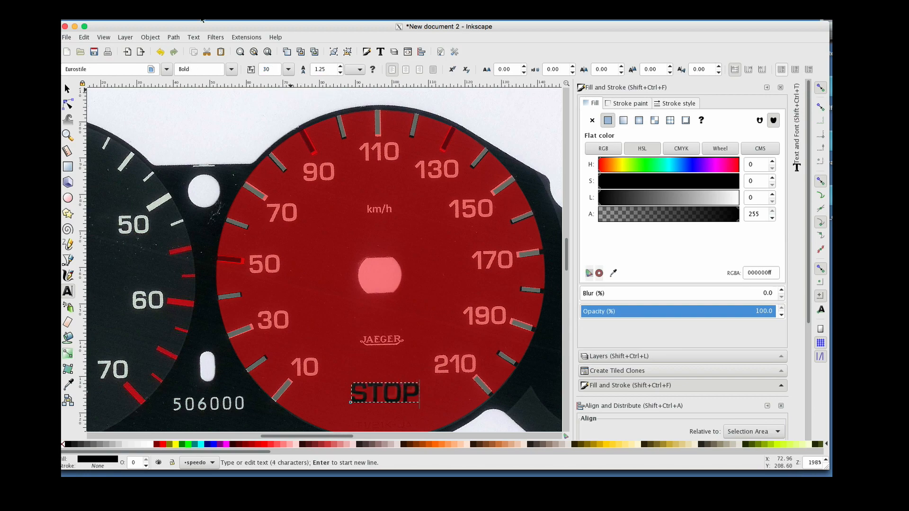
Set the STOP text's font size to 27
{"action": "double_click", "coordinate": [270, 69]}
{"action": "type", "text": "27"}
{"action": "key", "text": "Return"}
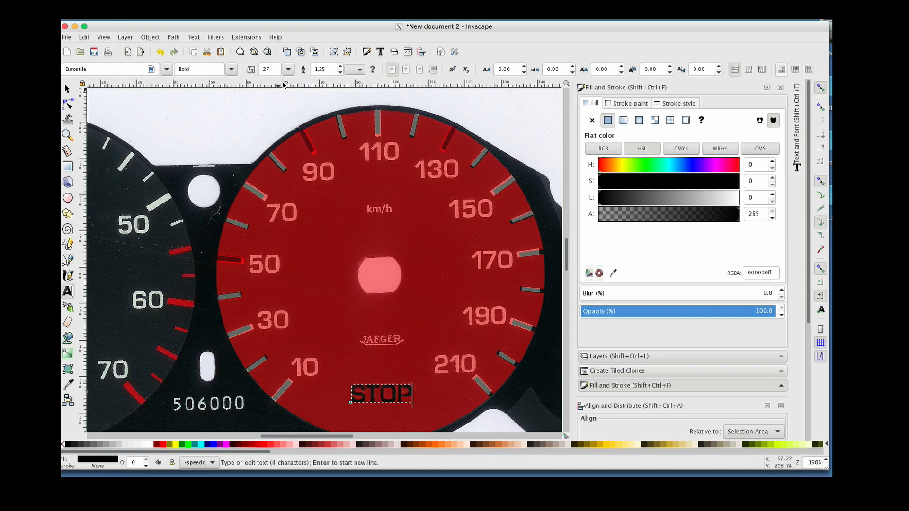
{"action": "left_click", "coordinate": [66, 89]}
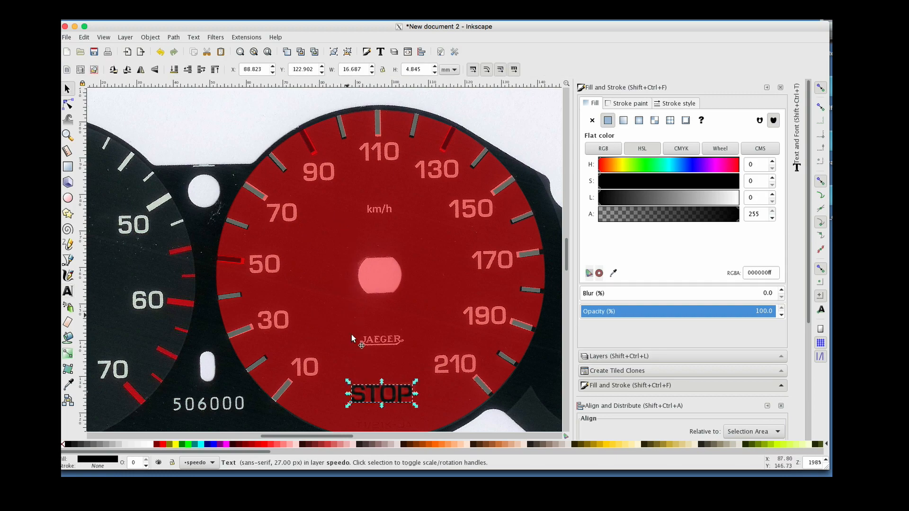
{"action": "left_click", "coordinate": [373, 389]}
{"action": "left_click", "coordinate": [374, 356]}
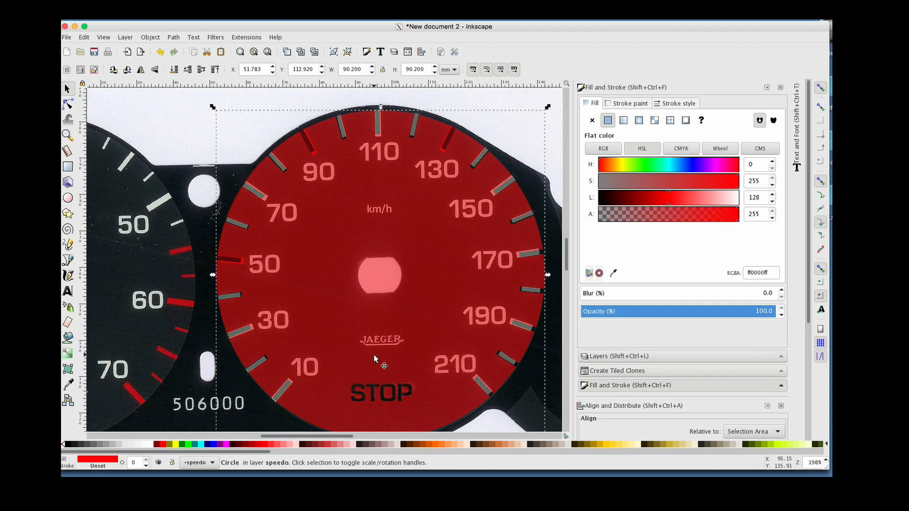
{"action": "scroll", "coordinate": [330, 327], "scroll_direction": "left", "scroll_amount": 12}
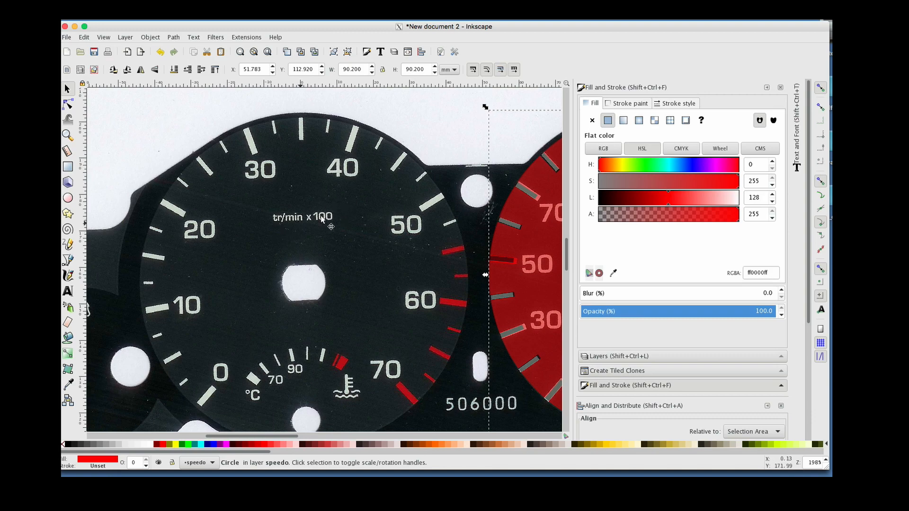
{"action": "scroll", "coordinate": [330, 275], "scroll_direction": "down", "scroll_amount": 3}
{"action": "scroll", "coordinate": [330, 275], "scroll_direction": "left", "scroll_amount": 5}
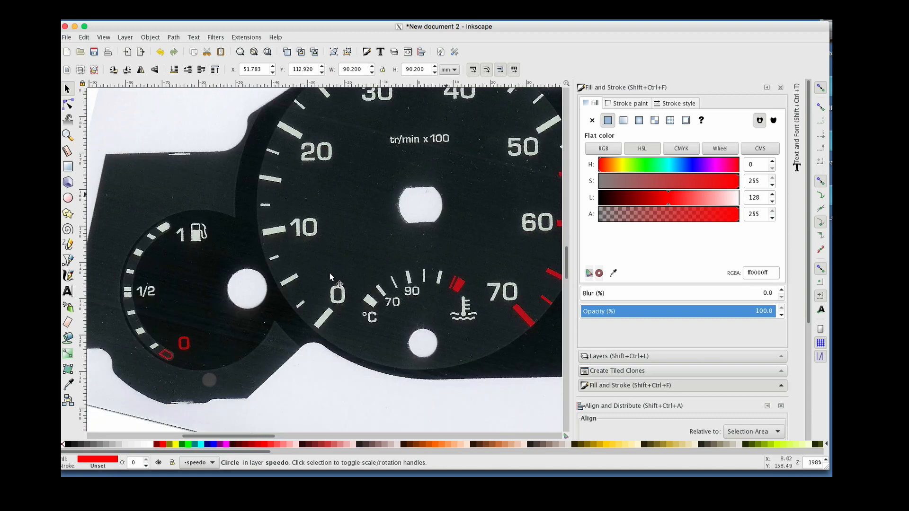
{"action": "scroll", "coordinate": [423, 294], "scroll_direction": "right", "scroll_amount": 5}
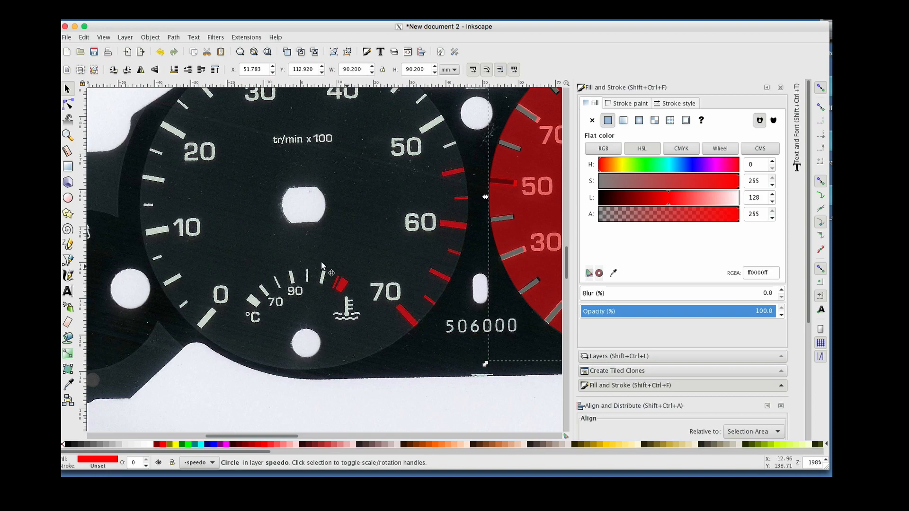
Trace the upper-left wave of the coolant temperature icon as a closed path with the Bezier tool
{"action": "left_click", "coordinate": [68, 135]}
{"action": "left_click", "coordinate": [356, 306]}
{"action": "left_click", "coordinate": [356, 305]}
{"action": "left_click", "coordinate": [356, 306]}
{"action": "left_click", "coordinate": [356, 305]}
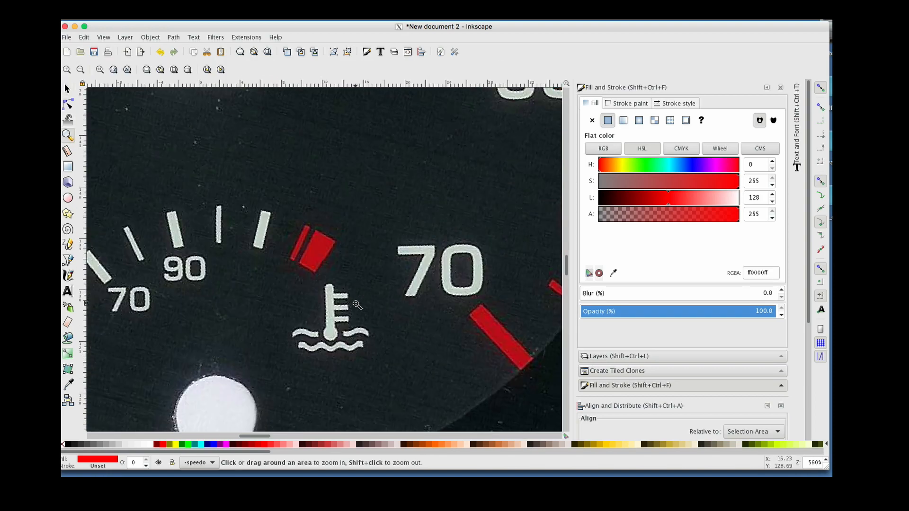
{"action": "left_click", "coordinate": [356, 305]}
{"action": "scroll", "coordinate": [356, 305], "scroll_direction": "down", "scroll_amount": 2}
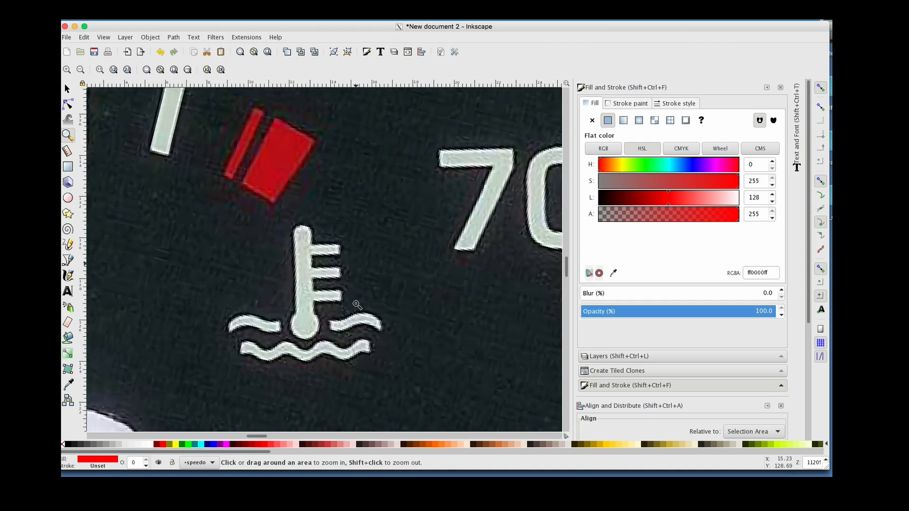
{"action": "scroll", "coordinate": [357, 306], "scroll_direction": "left", "scroll_amount": 4}
{"action": "left_click", "coordinate": [357, 306]}
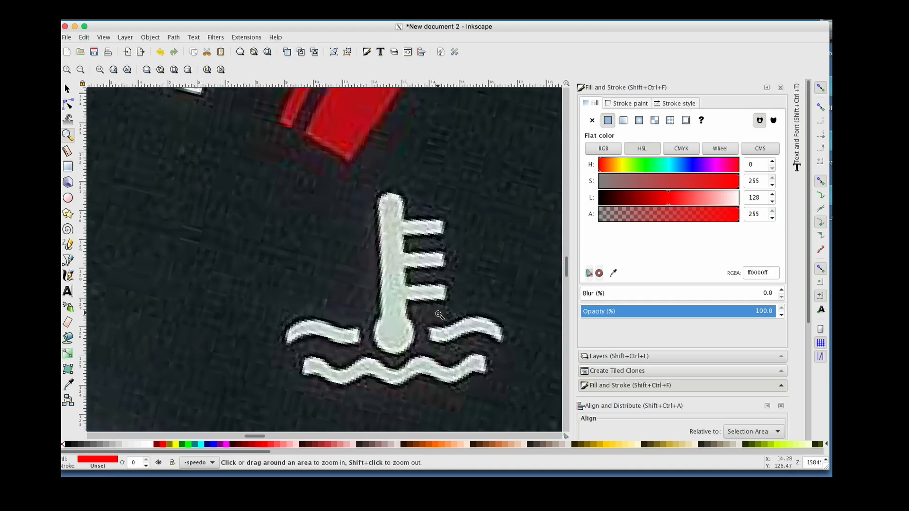
{"action": "scroll", "coordinate": [439, 315], "scroll_direction": "right", "scroll_amount": 1}
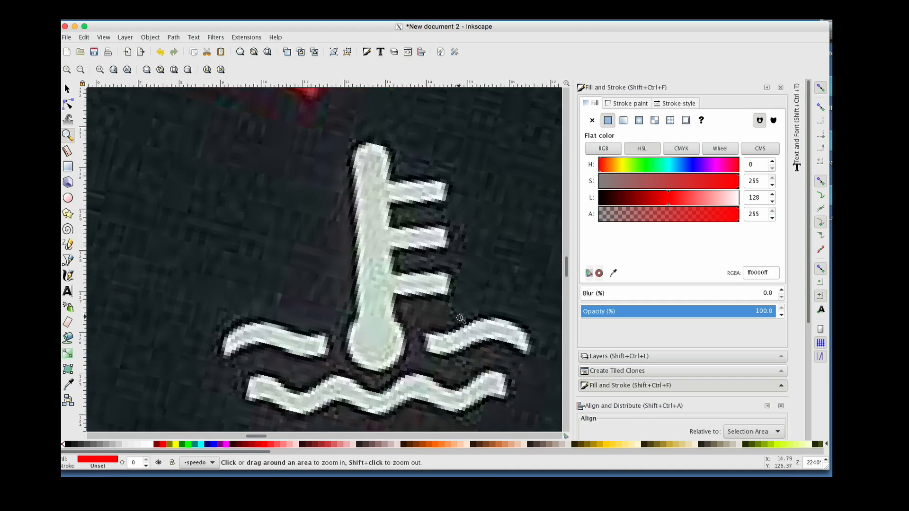
{"action": "left_click", "coordinate": [461, 319]}
{"action": "scroll", "coordinate": [460, 318], "scroll_direction": "down", "scroll_amount": 2}
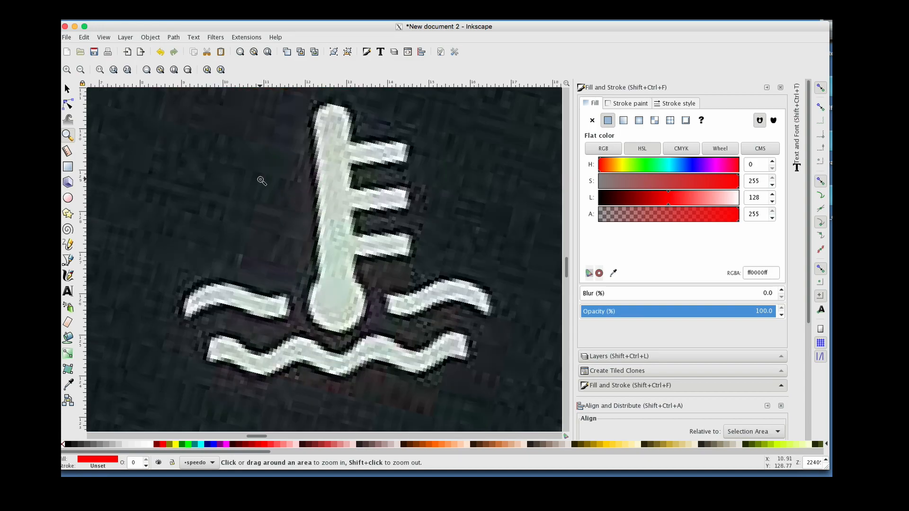
{"action": "left_click", "coordinate": [72, 264]}
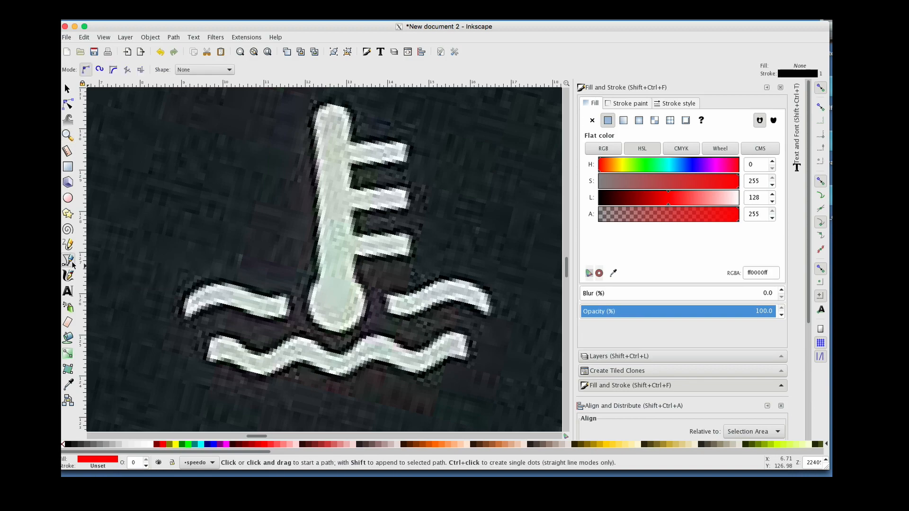
{"action": "left_click", "coordinate": [184, 296]}
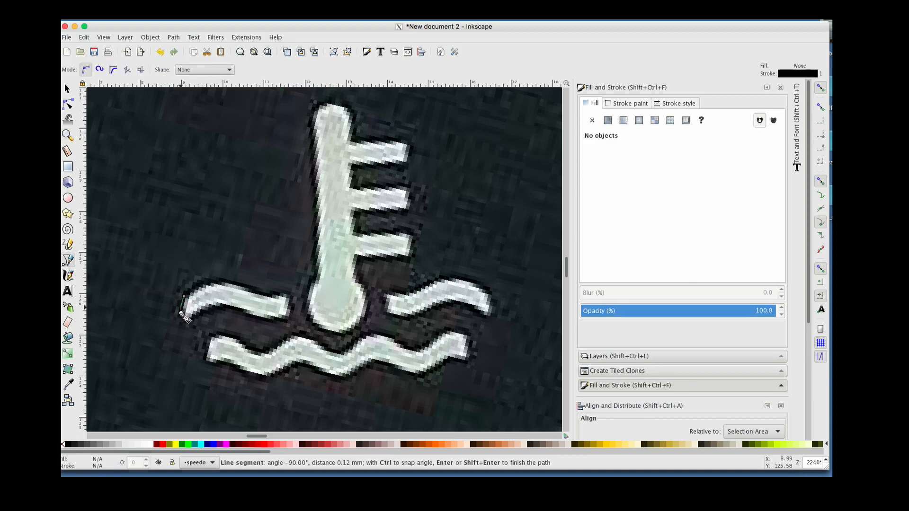
{"action": "left_click", "coordinate": [182, 317]}
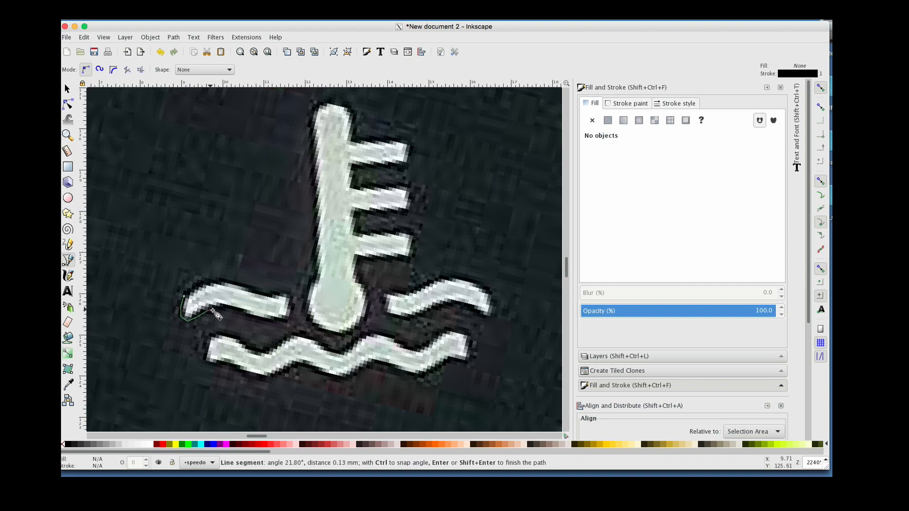
{"action": "left_click", "coordinate": [228, 305]}
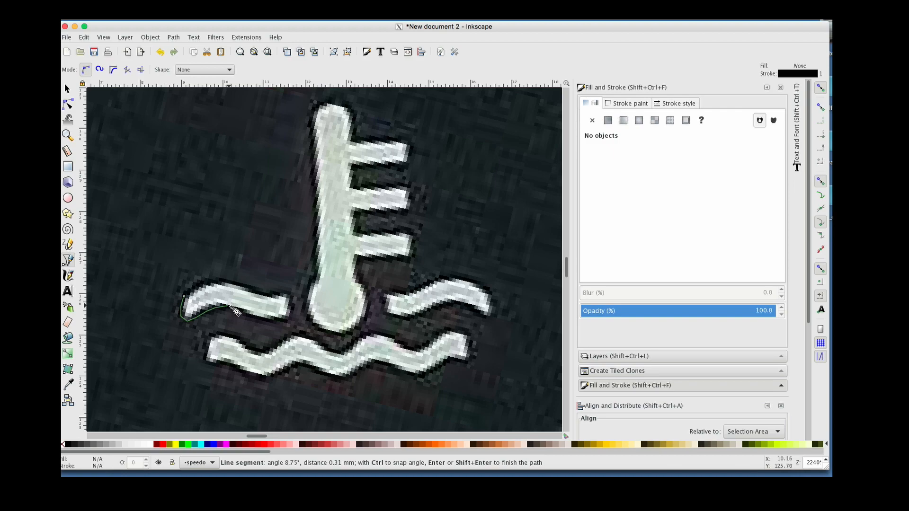
{"action": "left_click", "coordinate": [256, 316]}
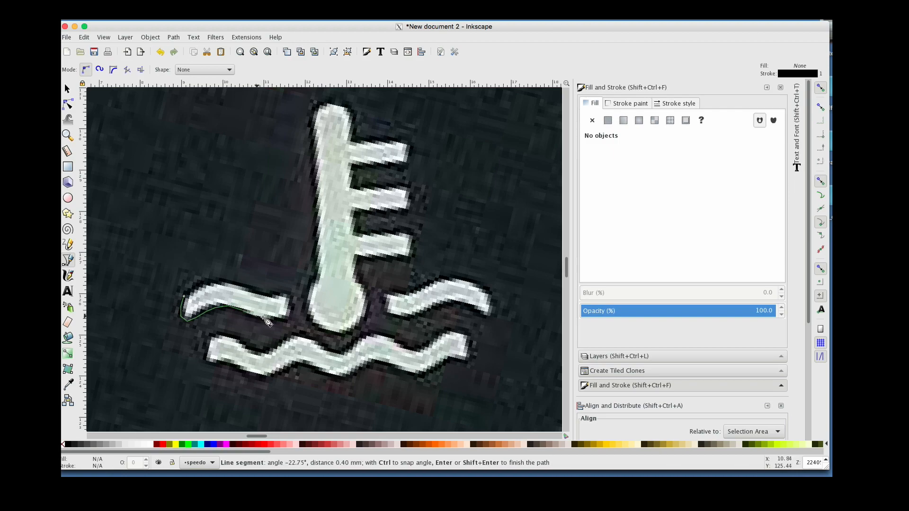
{"action": "left_click", "coordinate": [289, 320]}
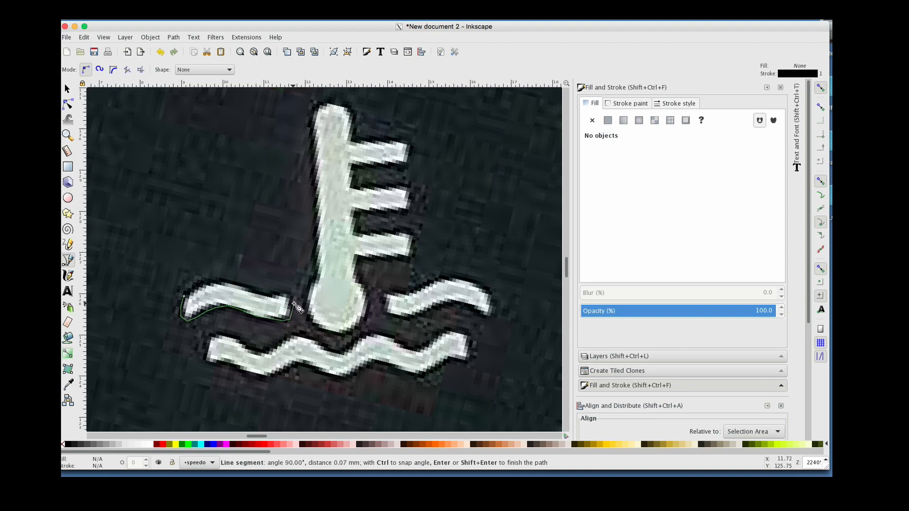
{"action": "left_click", "coordinate": [292, 299]}
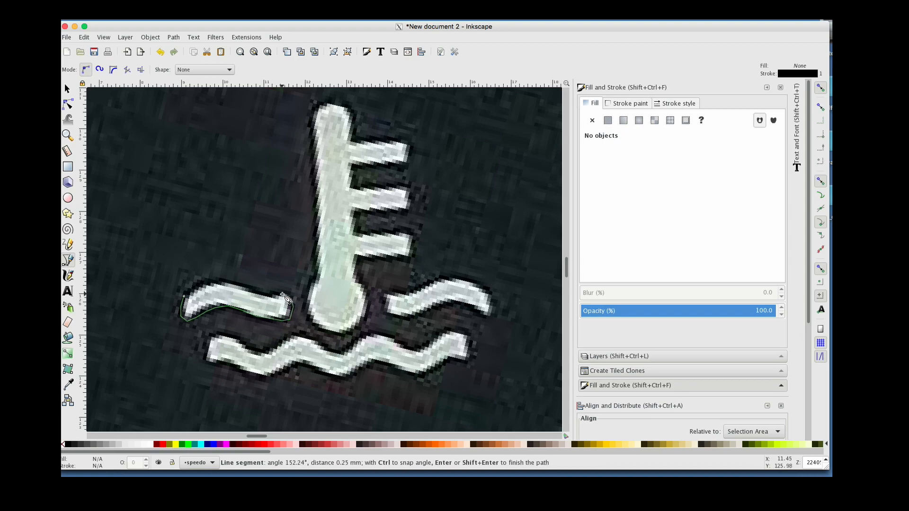
{"action": "left_click", "coordinate": [275, 297]}
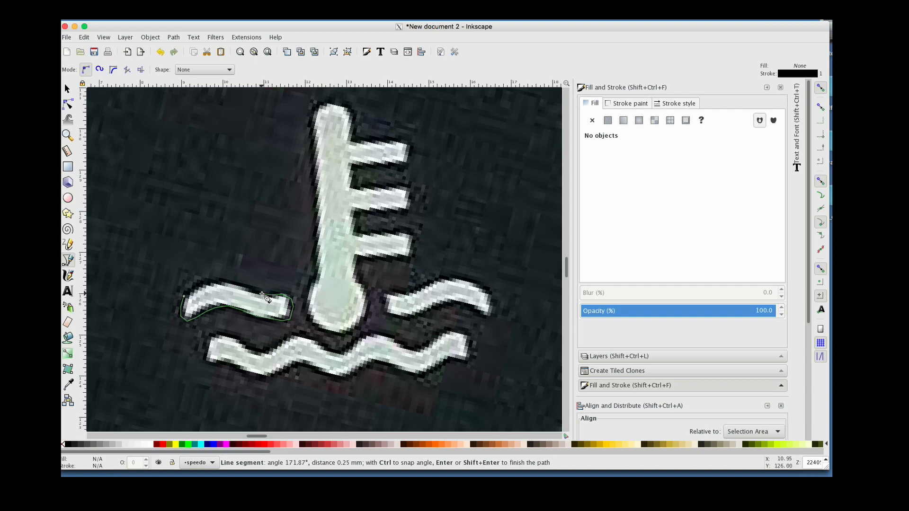
{"action": "left_click", "coordinate": [255, 292]}
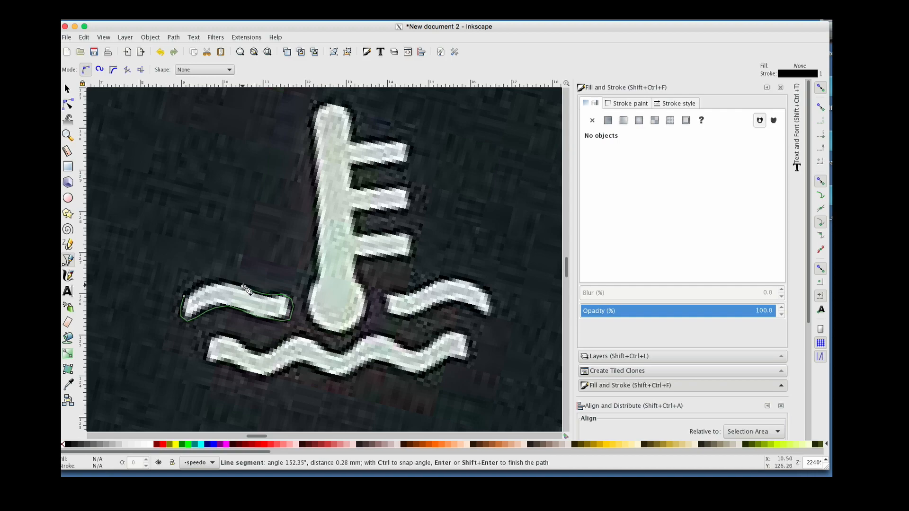
{"action": "left_click", "coordinate": [229, 282]}
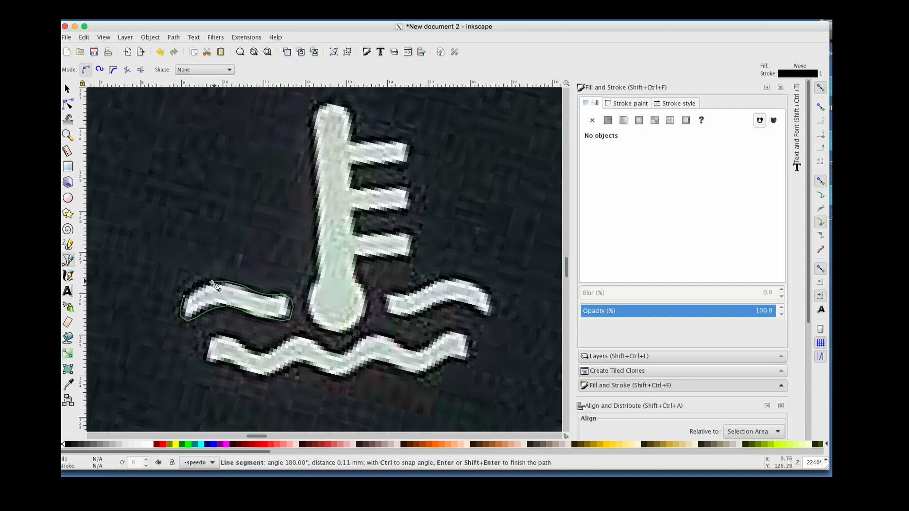
{"action": "left_click", "coordinate": [203, 288]}
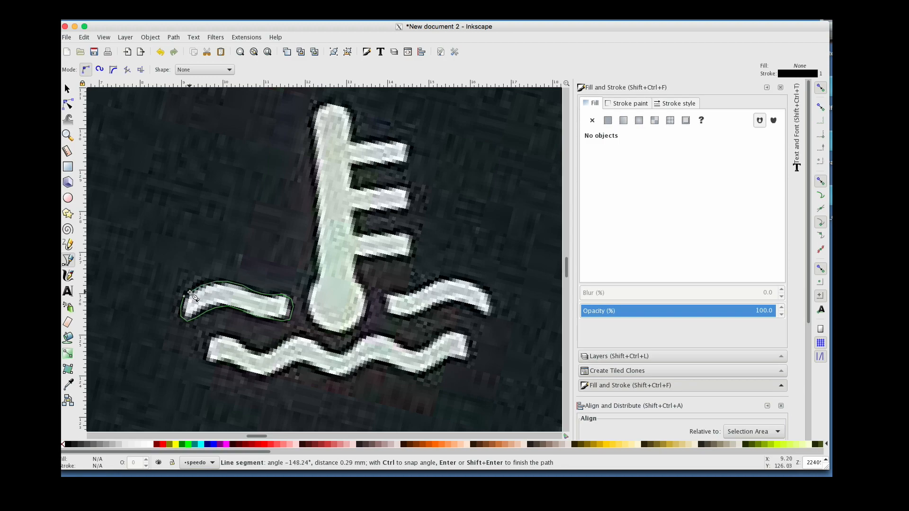
{"action": "left_click", "coordinate": [185, 297]}
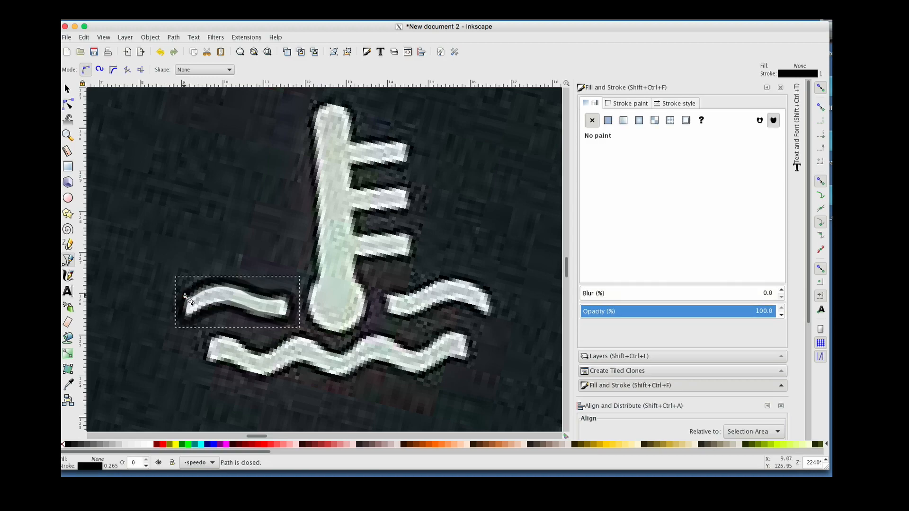
Set the traced wave path's stroke width to 0.1 mm
{"action": "left_click", "coordinate": [624, 101]}
{"action": "left_click", "coordinate": [677, 103]}
{"action": "left_click", "coordinate": [670, 119]}
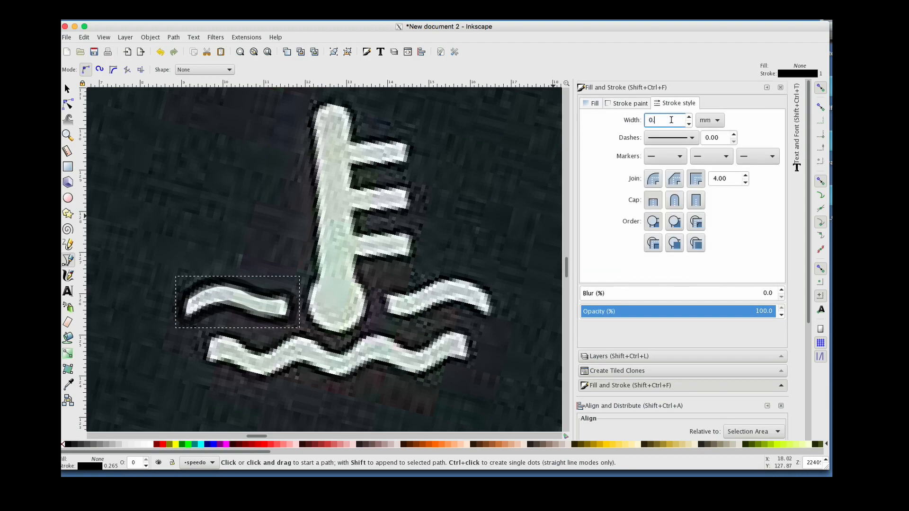
{"action": "type", "text": "0.1"}
{"action": "key", "text": "Return"}
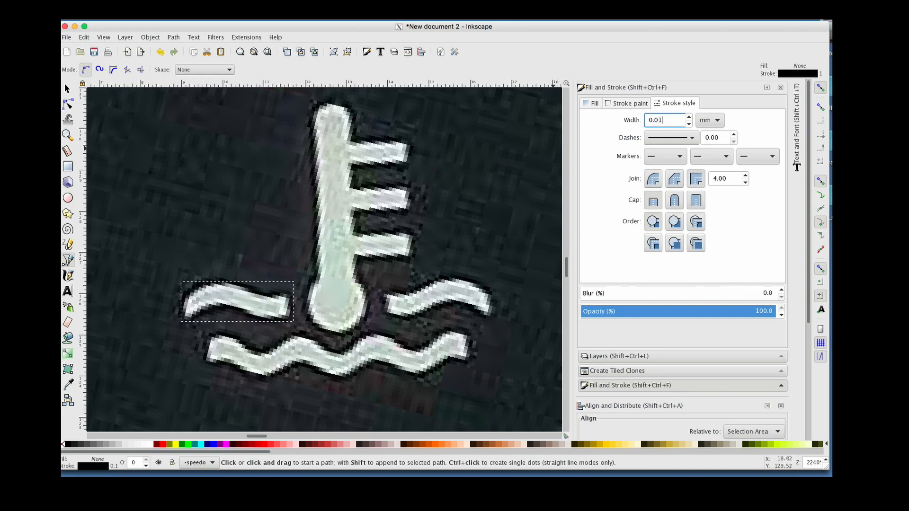
{"action": "left_click", "coordinate": [67, 135]}
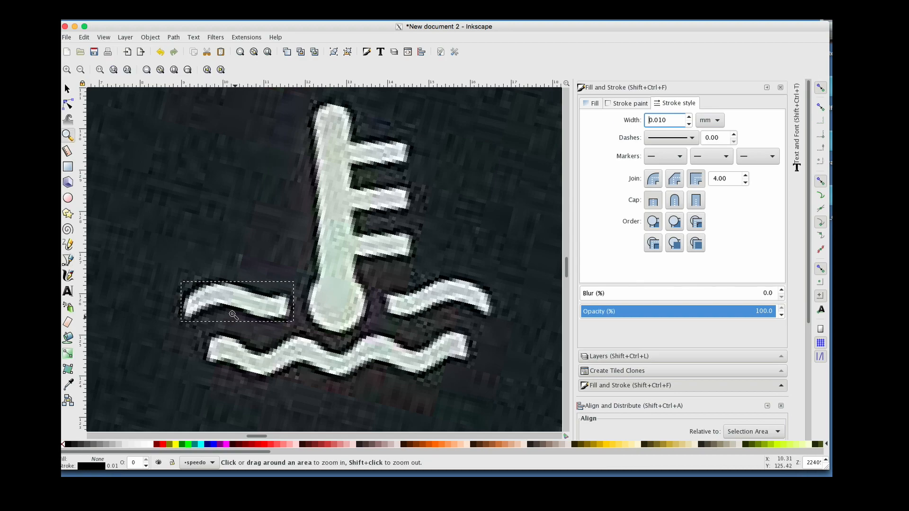
{"action": "left_click", "coordinate": [229, 307]}
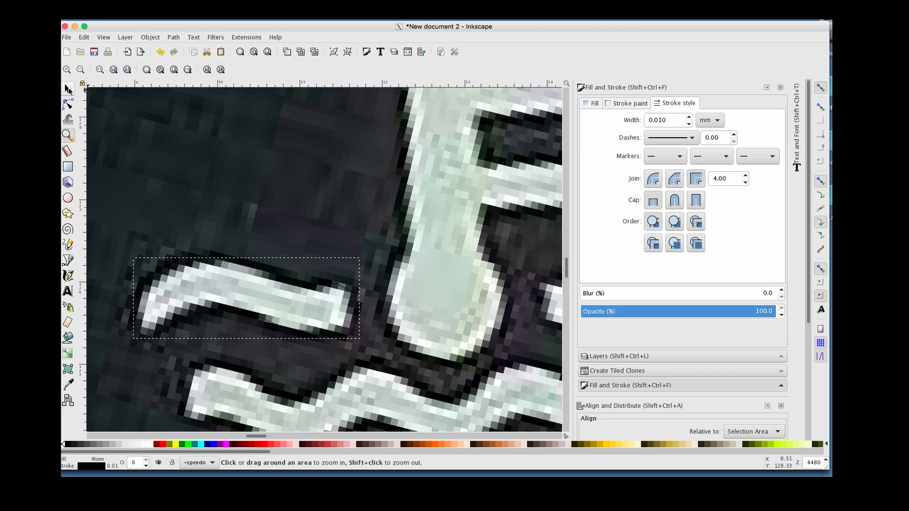
{"action": "left_click", "coordinate": [670, 116]}
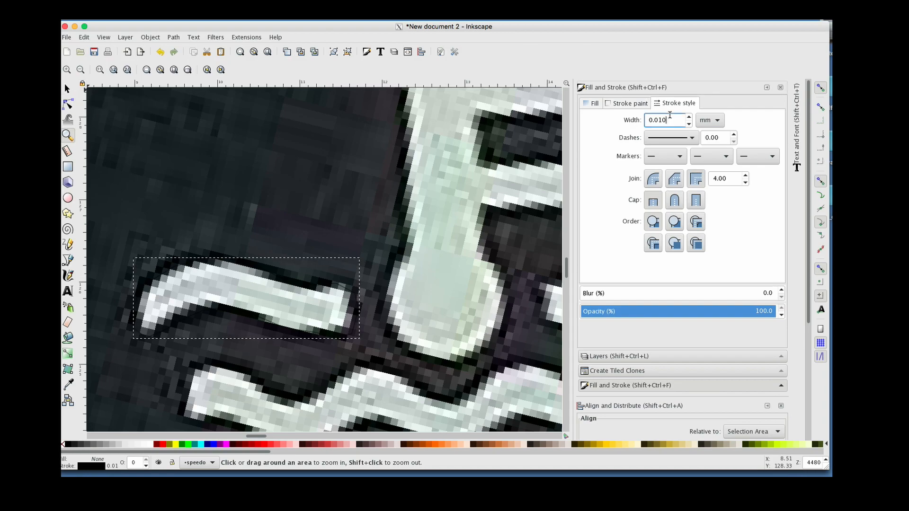
{"action": "type", "text": "1"}
{"action": "key", "text": "Return"}
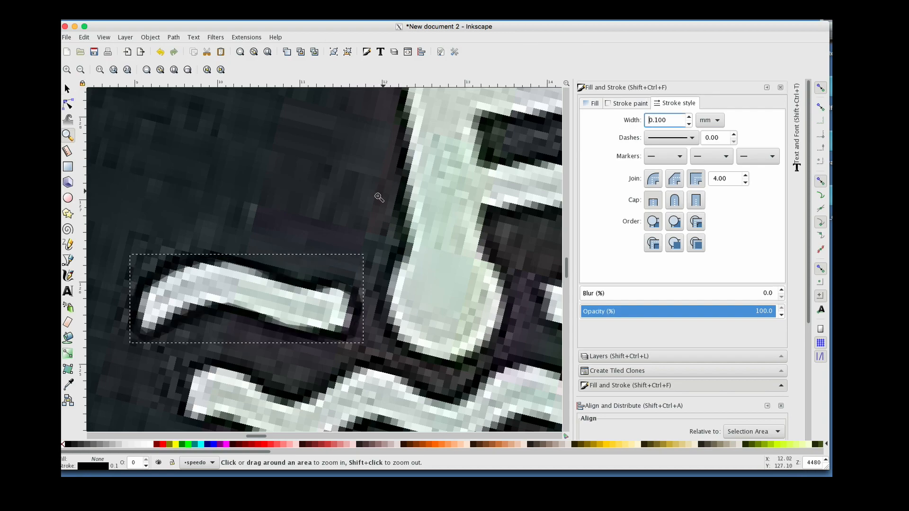
Make the wave path's nodes auto-smooth with the node editor
{"action": "left_click", "coordinate": [67, 89]}
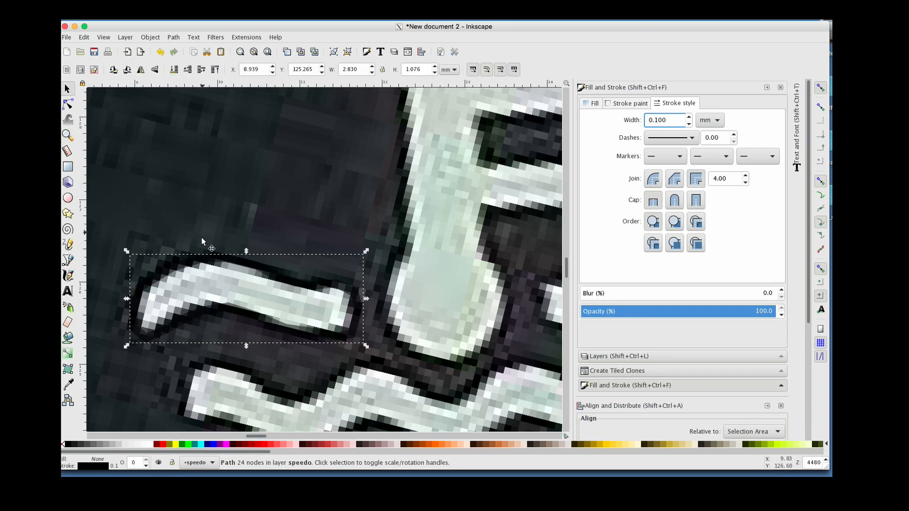
{"action": "left_click", "coordinate": [68, 105]}
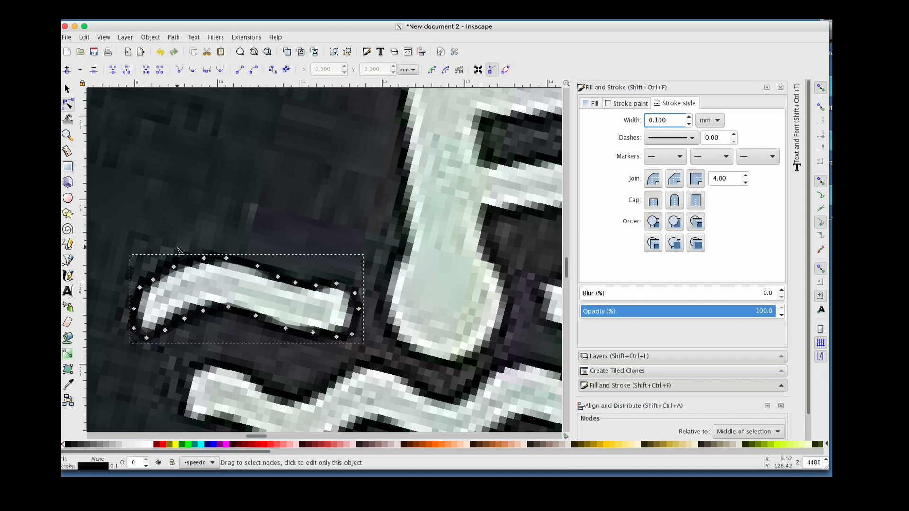
{"action": "left_click_drag", "start_coordinate": [119, 254], "coordinate": [396, 326]}
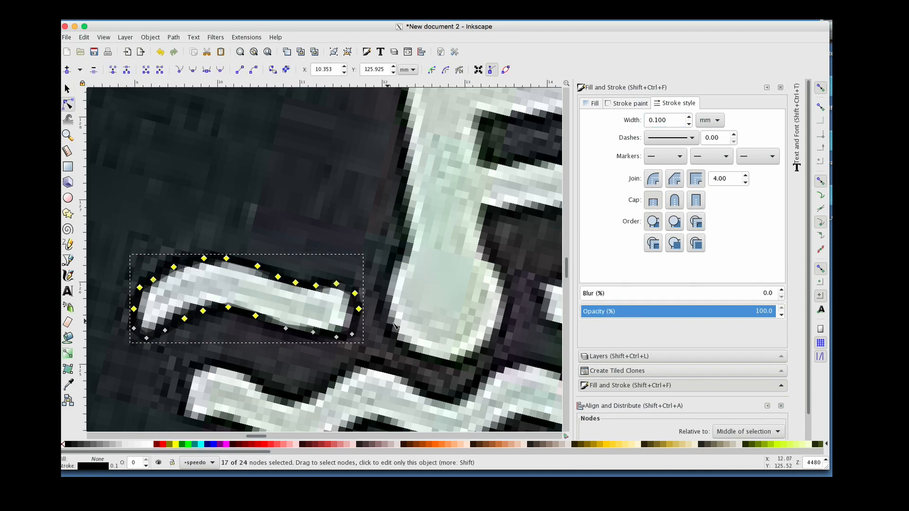
{"action": "left_click", "coordinate": [220, 71]}
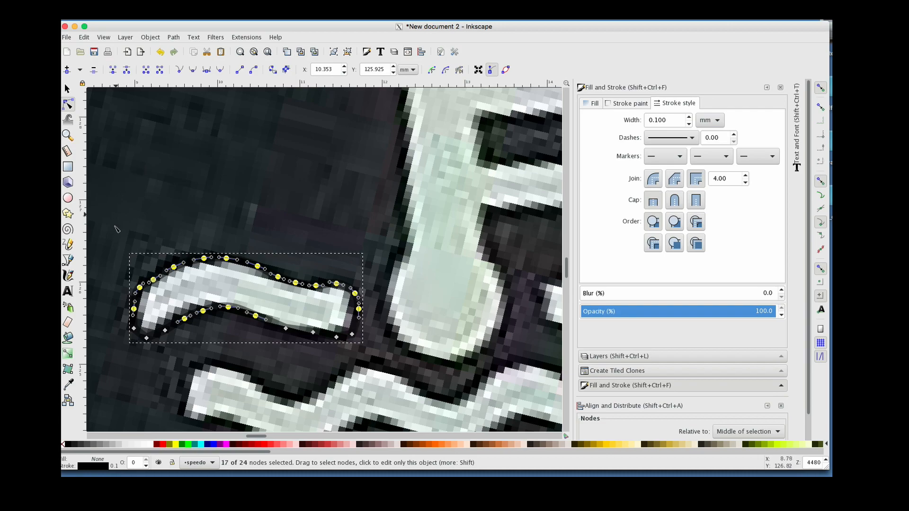
{"action": "left_click_drag", "start_coordinate": [114, 232], "coordinate": [369, 352]}
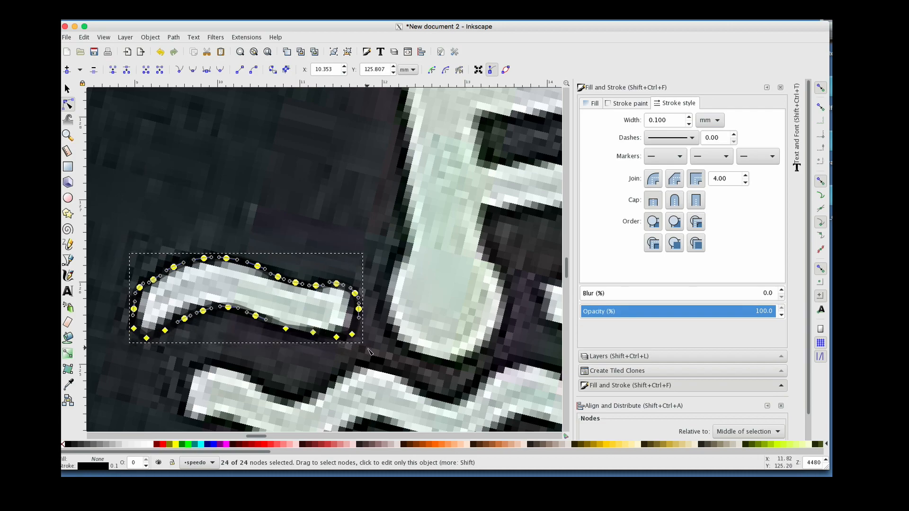
Insert a node on the wave's top edge and move nodes so the path follows the printed outline
{"action": "left_click", "coordinate": [238, 209]}
{"action": "left_click", "coordinate": [257, 266]}
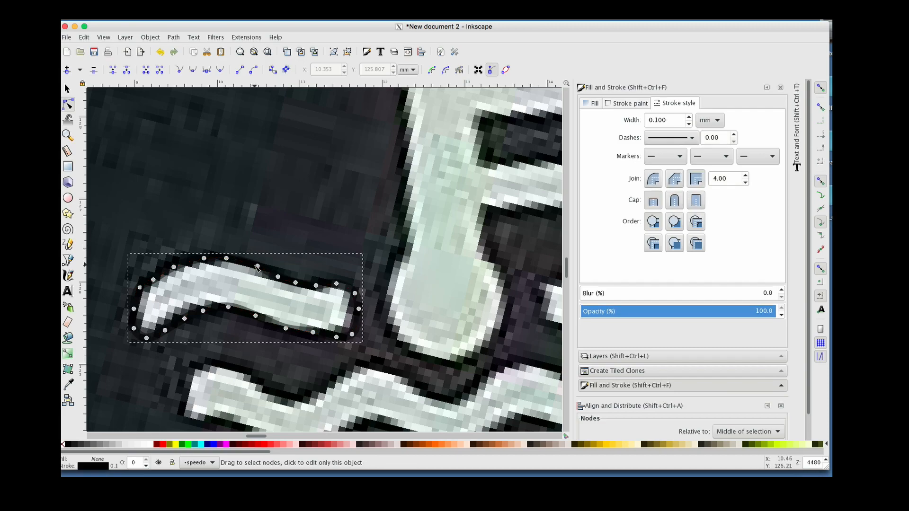
{"action": "double_click", "coordinate": [256, 267]}
{"action": "left_click_drag", "start_coordinate": [256, 266], "coordinate": [252, 269]}
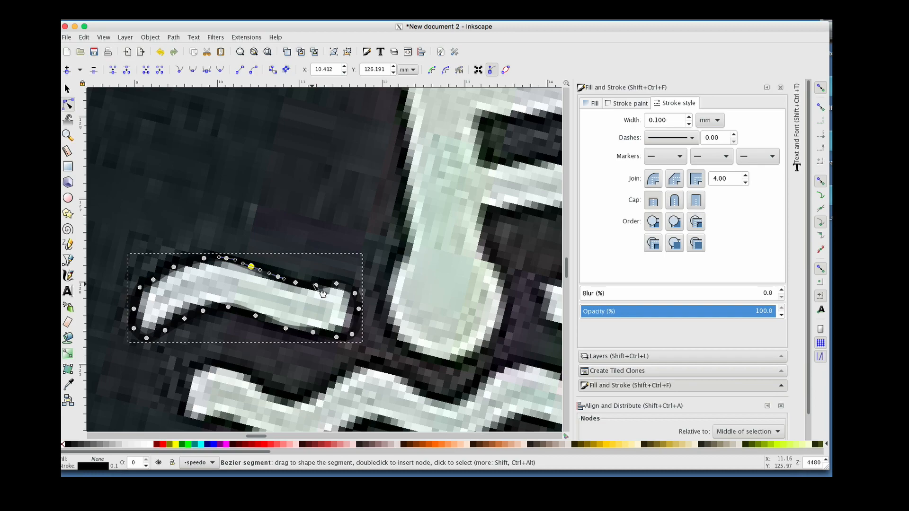
{"action": "left_click_drag", "start_coordinate": [319, 290], "coordinate": [275, 274]}
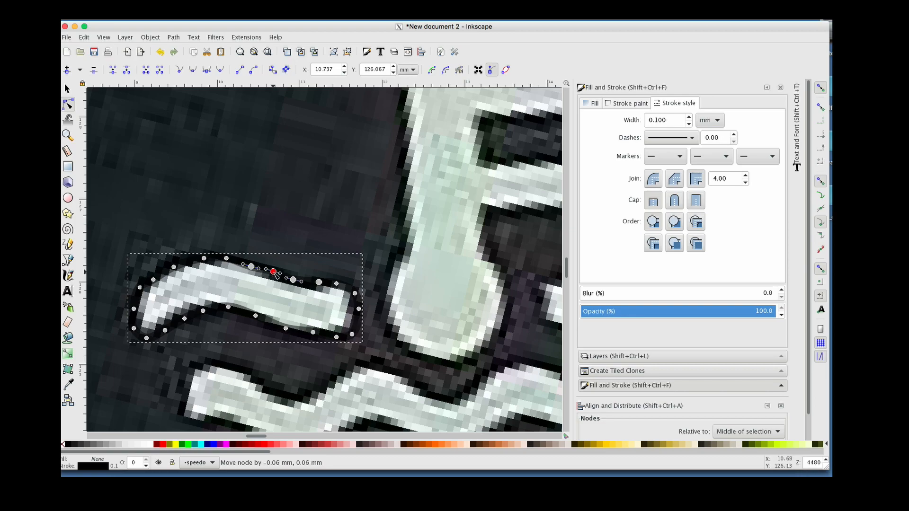
{"action": "left_click", "coordinate": [361, 328]}
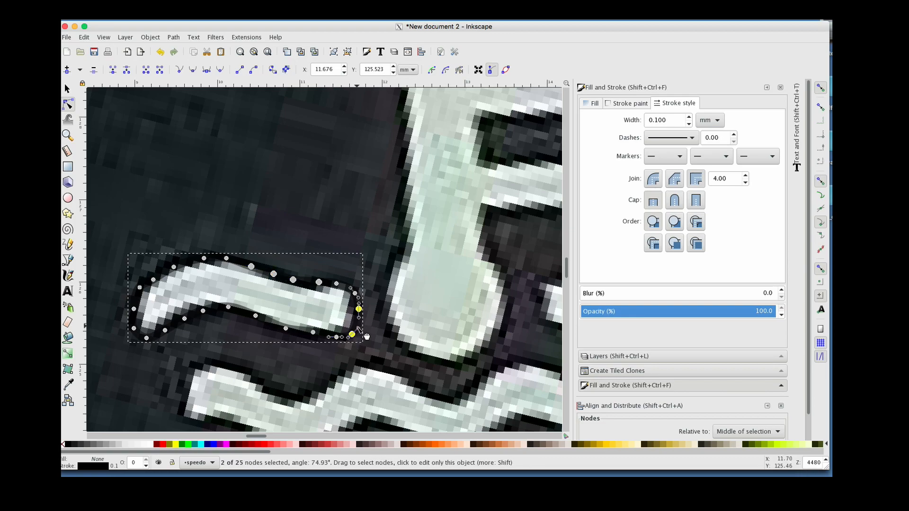
Set the wave path's stroke width to 0.05 mm
{"action": "left_click", "coordinate": [69, 90]}
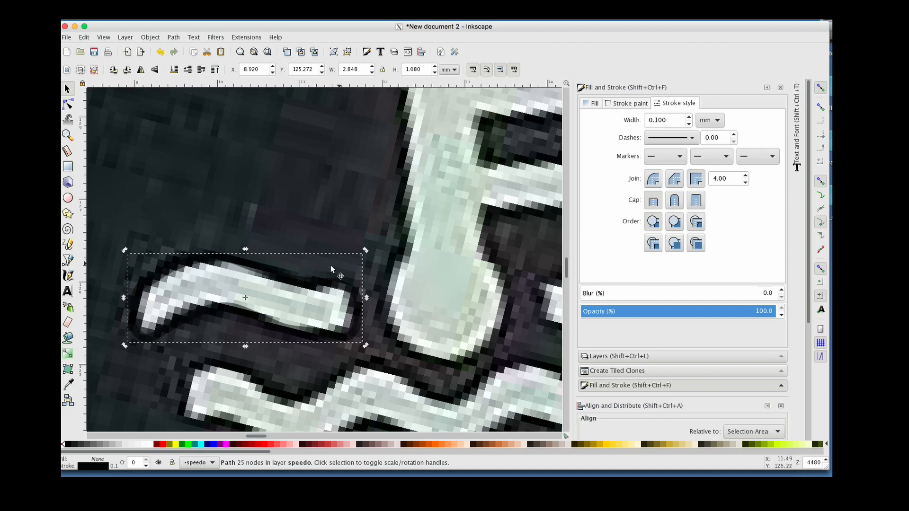
{"action": "left_click", "coordinate": [668, 121]}
{"action": "type", "text": "0.05"}
{"action": "key", "text": "Return"}
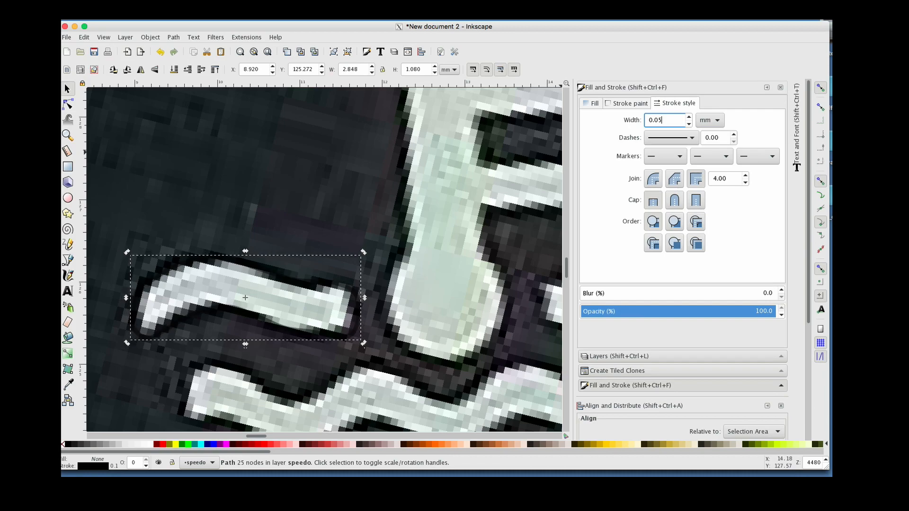
{"action": "left_click", "coordinate": [70, 107]}
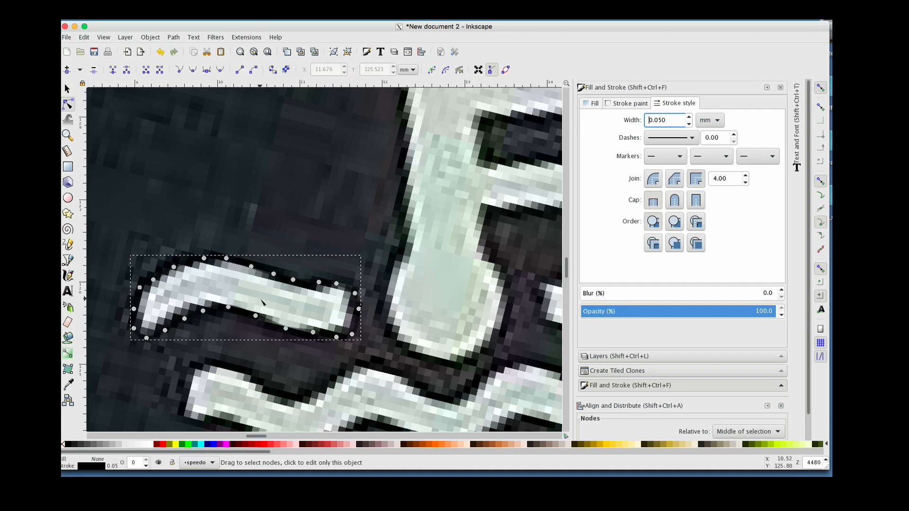
Move the wave path's lower nodes and curve segment so the outline follows the printed wave
{"action": "left_click", "coordinate": [229, 307]}
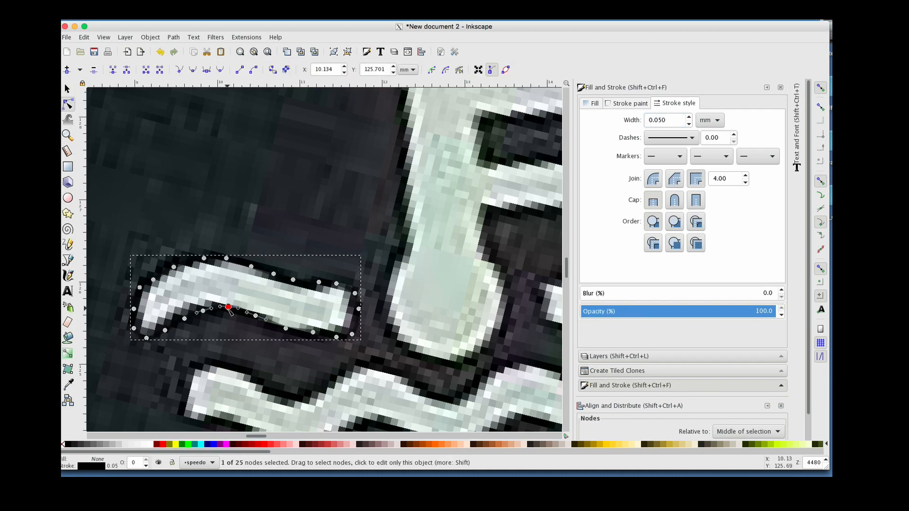
{"action": "left_click_drag", "start_coordinate": [229, 310], "coordinate": [226, 307]}
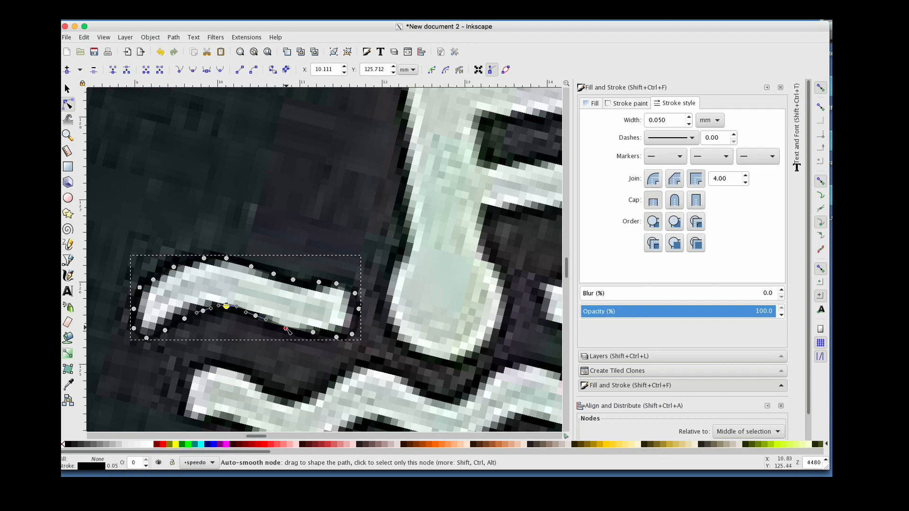
{"action": "left_click_drag", "start_coordinate": [286, 329], "coordinate": [290, 330]}
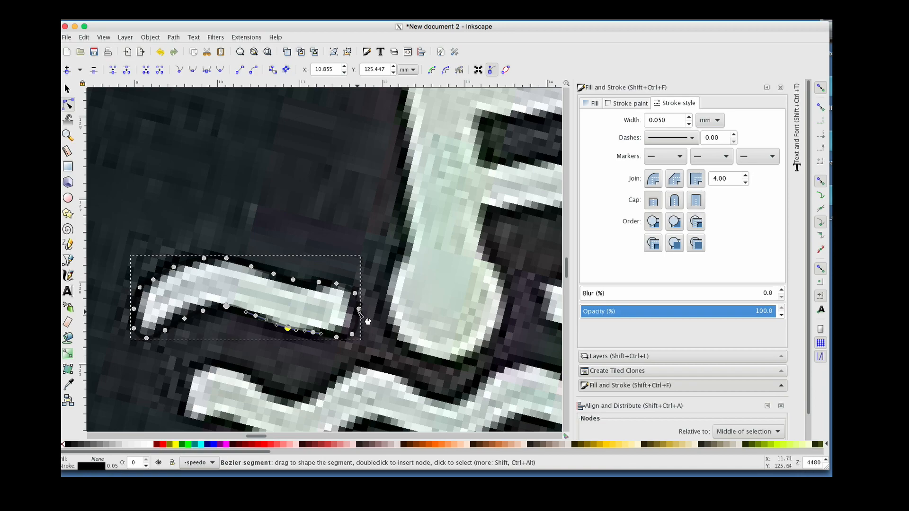
{"action": "left_click", "coordinate": [359, 309]}
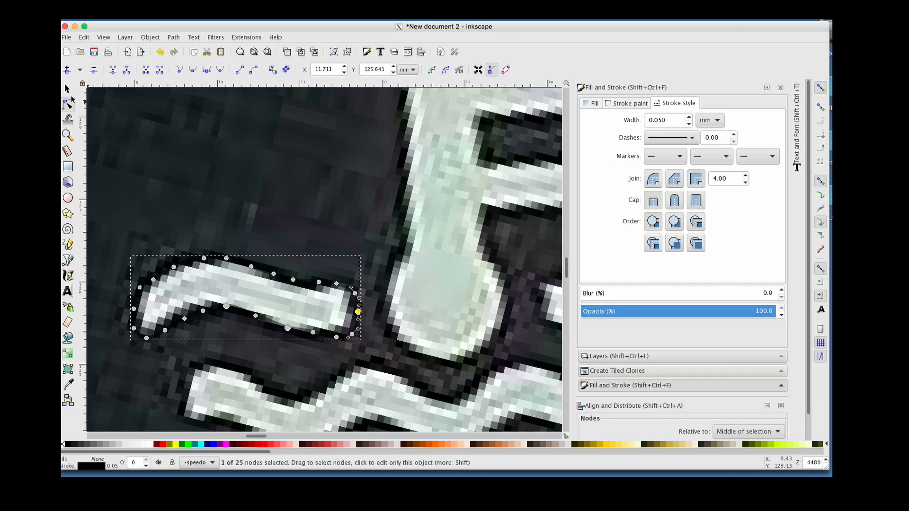
Move the traced wave path upward off the printed icon and review its fill settings
{"action": "left_click", "coordinate": [67, 89]}
{"action": "left_click_drag", "start_coordinate": [197, 263], "coordinate": [202, 151]}
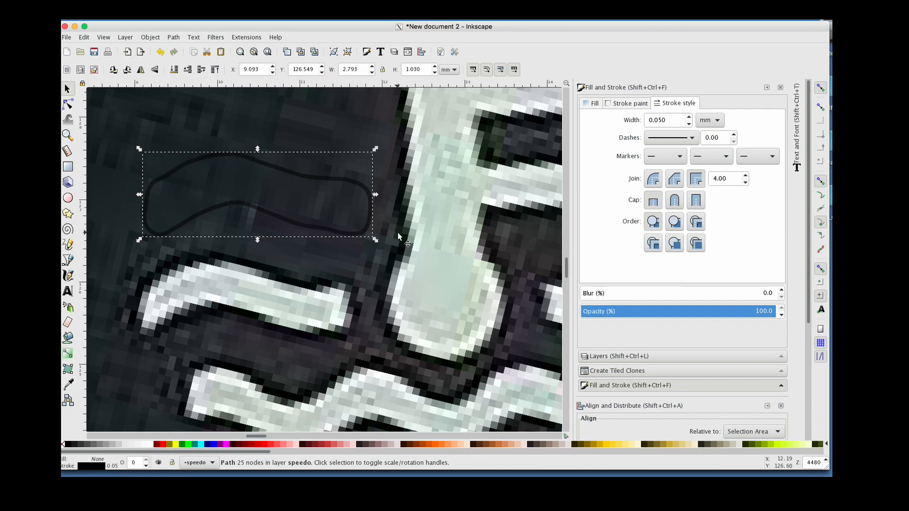
{"action": "left_click", "coordinate": [615, 106]}
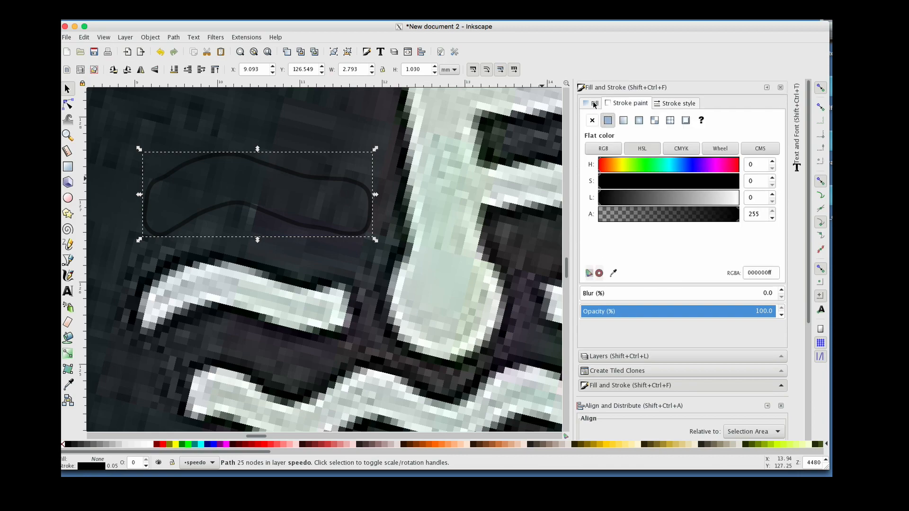
{"action": "left_click", "coordinate": [593, 104]}
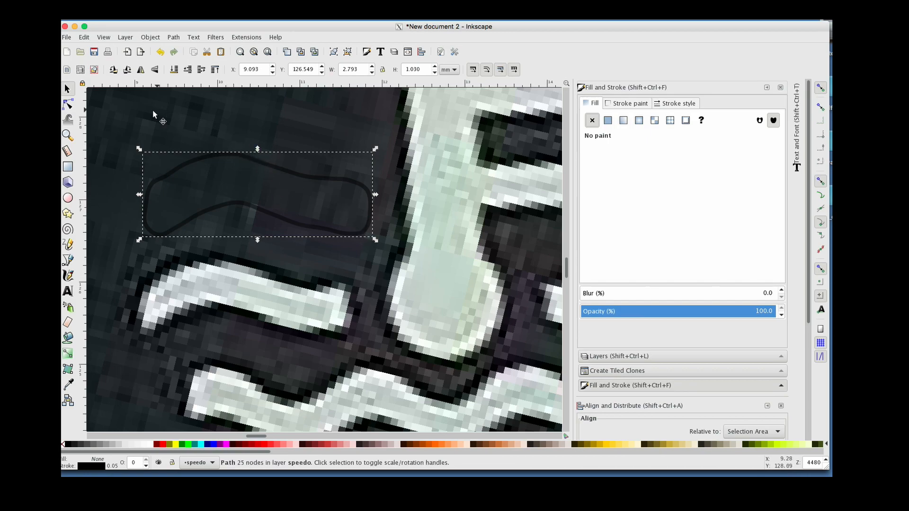
Duplicate the wave path, flip the copy horizontally, and position the two paths over the right and left waves
{"action": "left_click", "coordinate": [68, 135]}
{"action": "left_click", "coordinate": [303, 240], "text": "shift"}
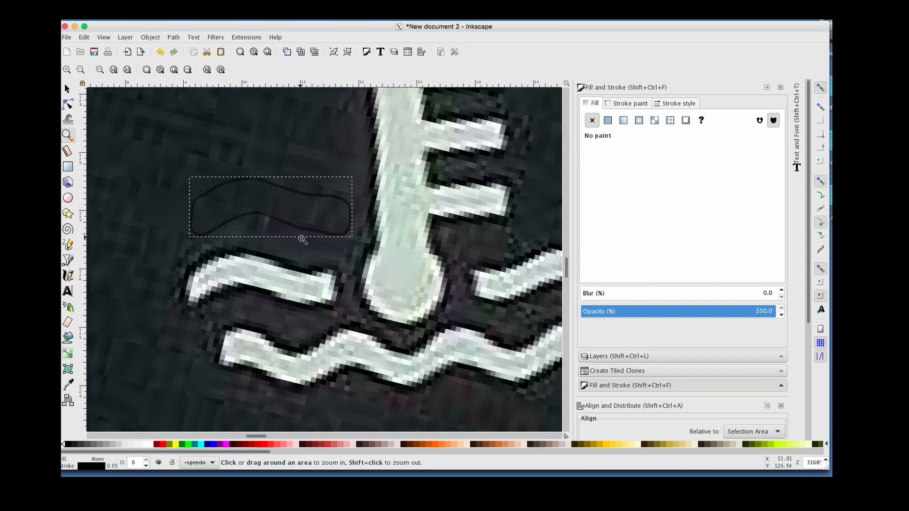
{"action": "left_click", "coordinate": [381, 252], "text": "shift"}
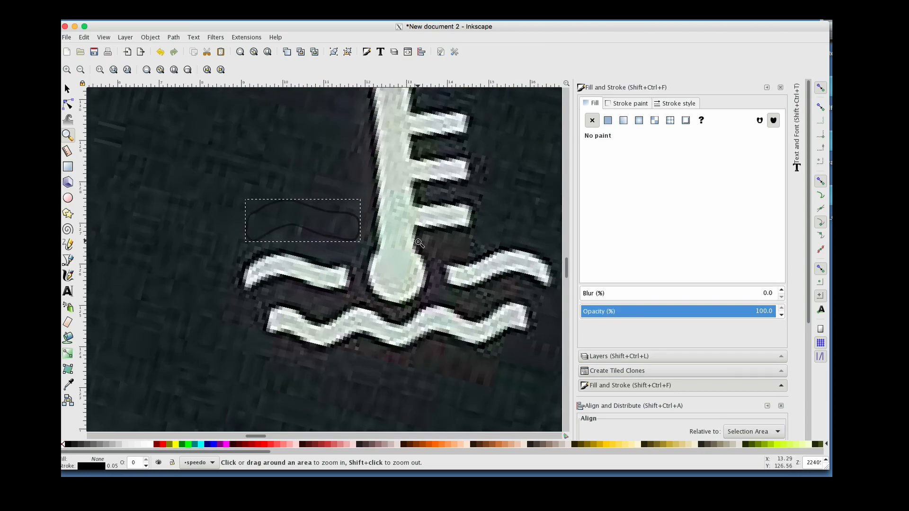
{"action": "left_click", "coordinate": [67, 89]}
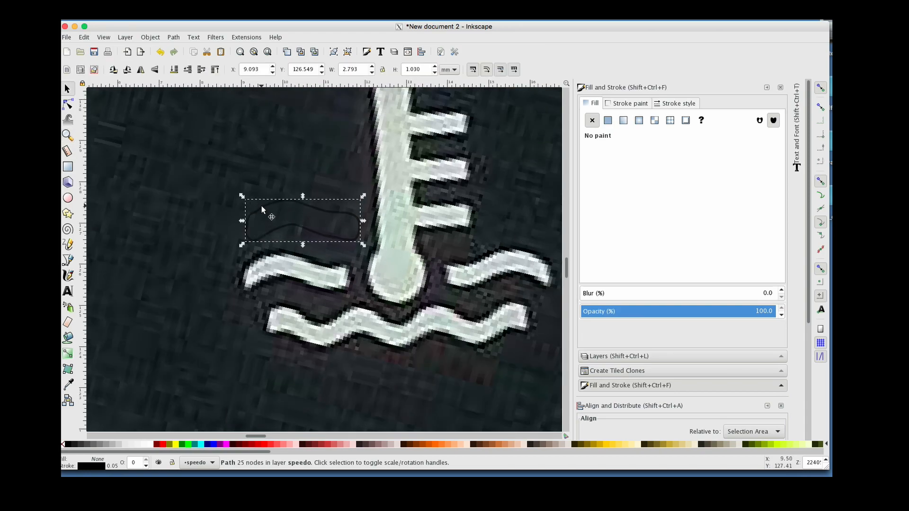
{"action": "left_click", "coordinate": [85, 38]}
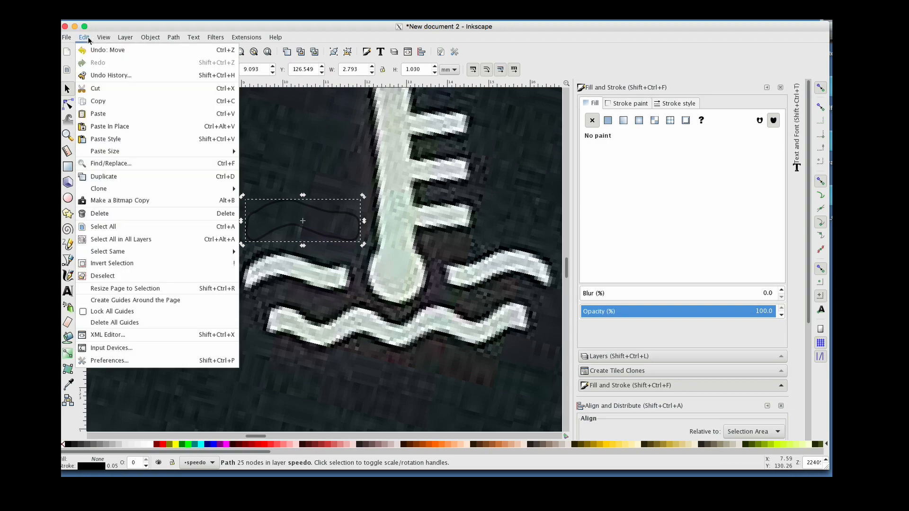
{"action": "mouse_move", "coordinate": [103, 38]}
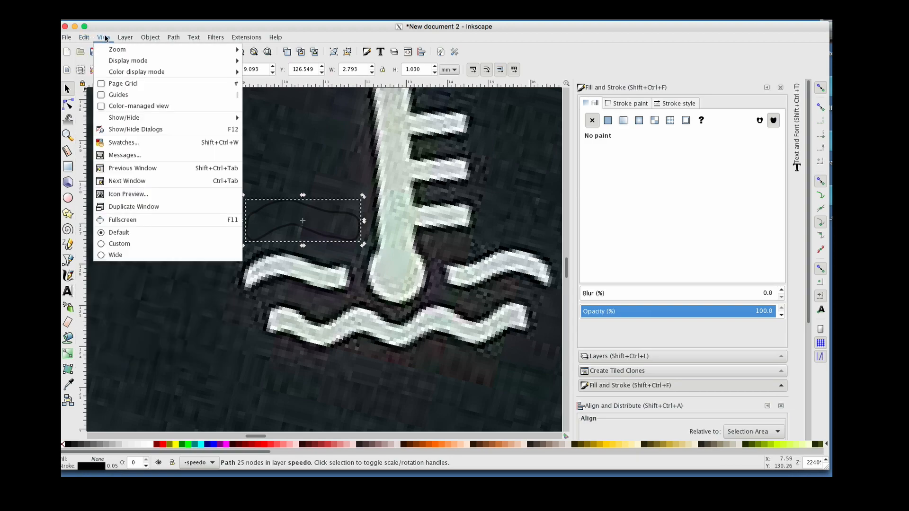
{"action": "mouse_move", "coordinate": [144, 38]}
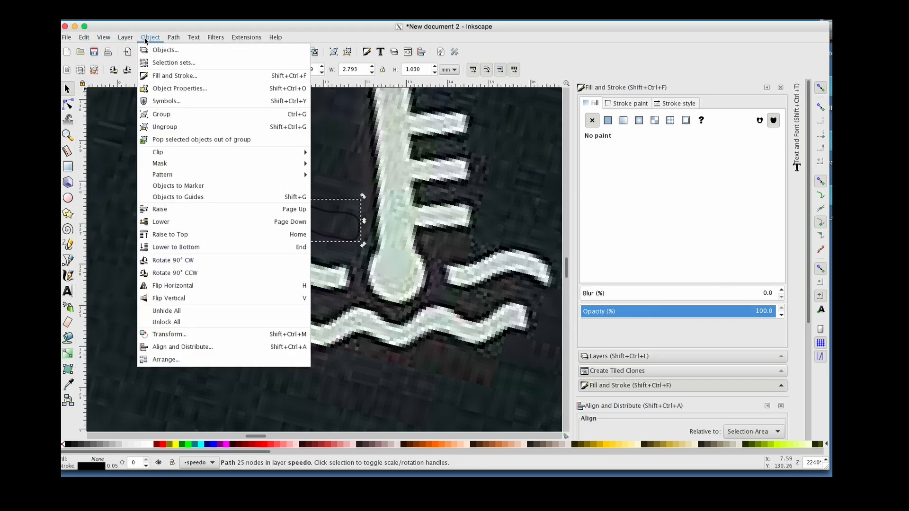
{"action": "mouse_move", "coordinate": [182, 41]}
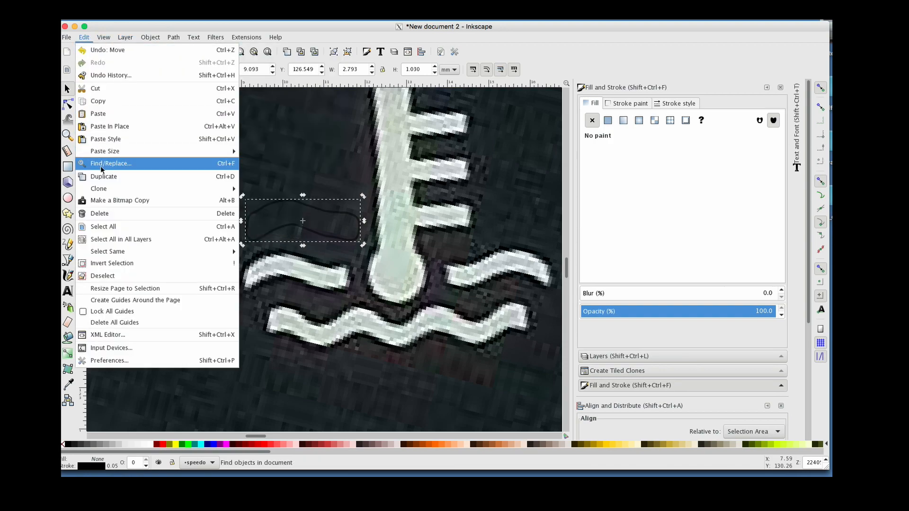
{"action": "left_click", "coordinate": [103, 179]}
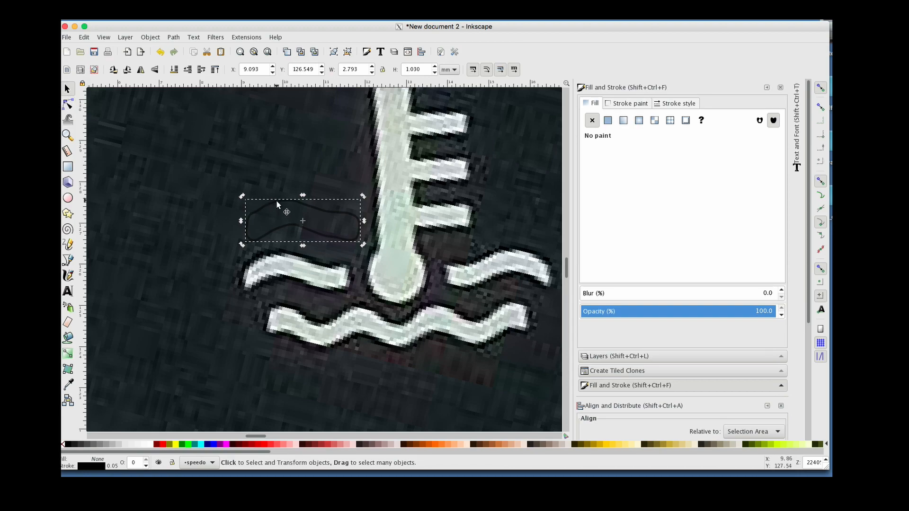
{"action": "left_click_drag", "start_coordinate": [277, 202], "coordinate": [277, 159]}
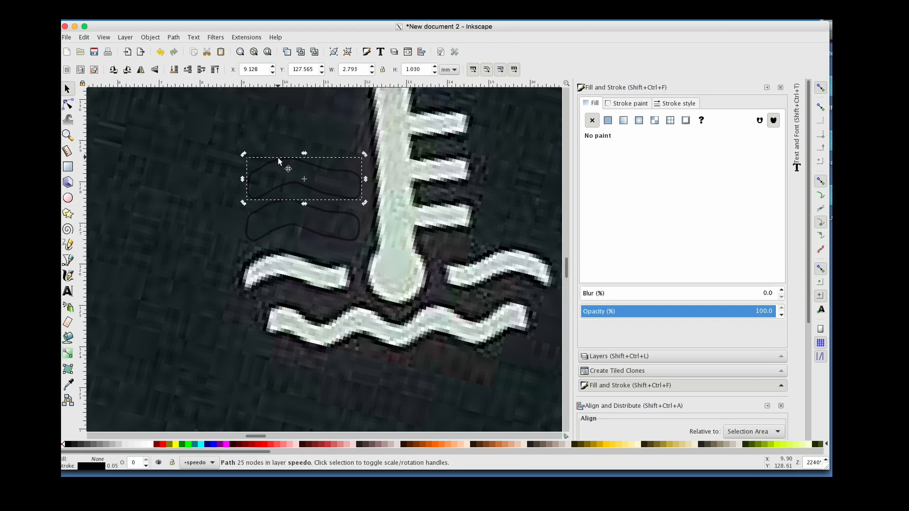
{"action": "left_click", "coordinate": [143, 71]}
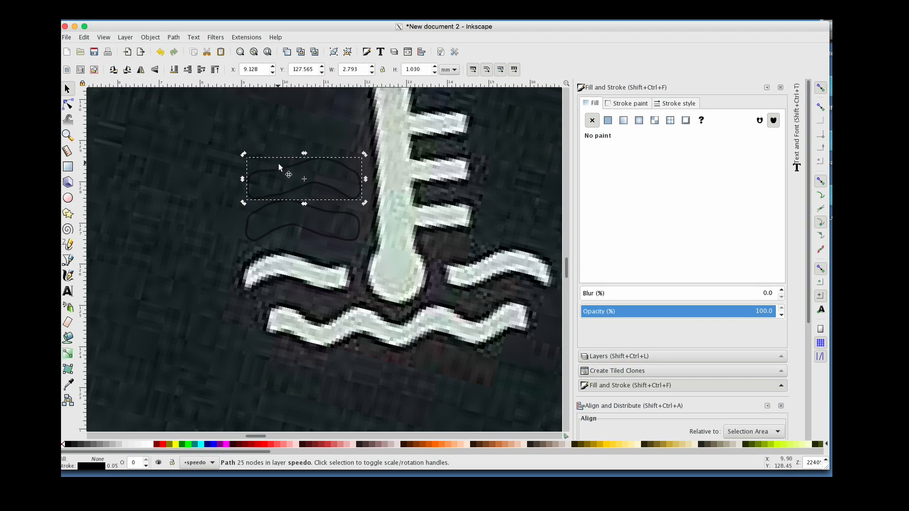
{"action": "left_click_drag", "start_coordinate": [280, 169], "coordinate": [476, 258]}
{"action": "left_click", "coordinate": [335, 211]}
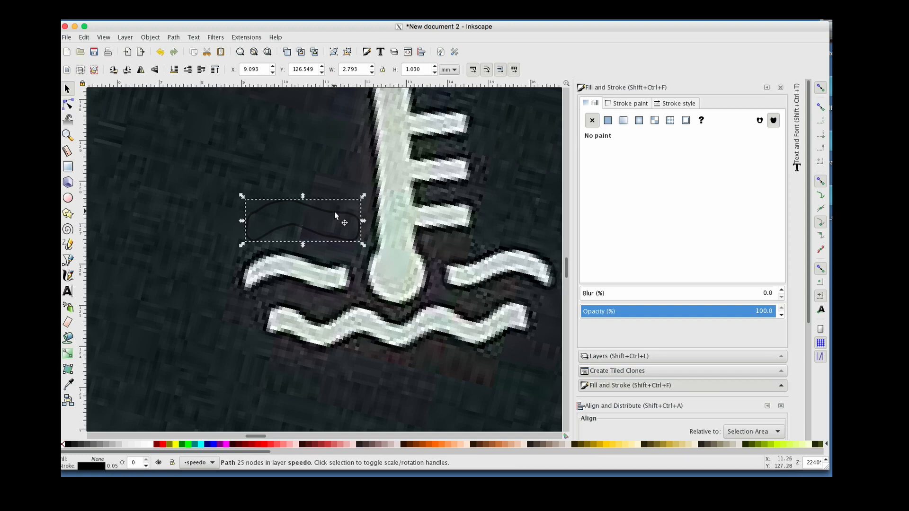
{"action": "left_click_drag", "start_coordinate": [335, 211], "coordinate": [320, 261]}
Temporarily delete the scanned background image to inspect the traced wave paths, then undo the deletion
{"action": "left_click", "coordinate": [294, 190]}
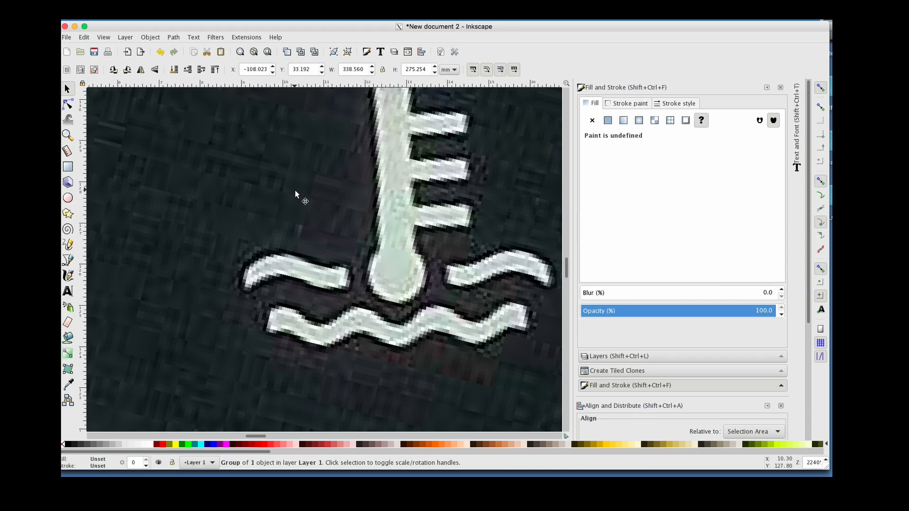
{"action": "key", "text": "Delete"}
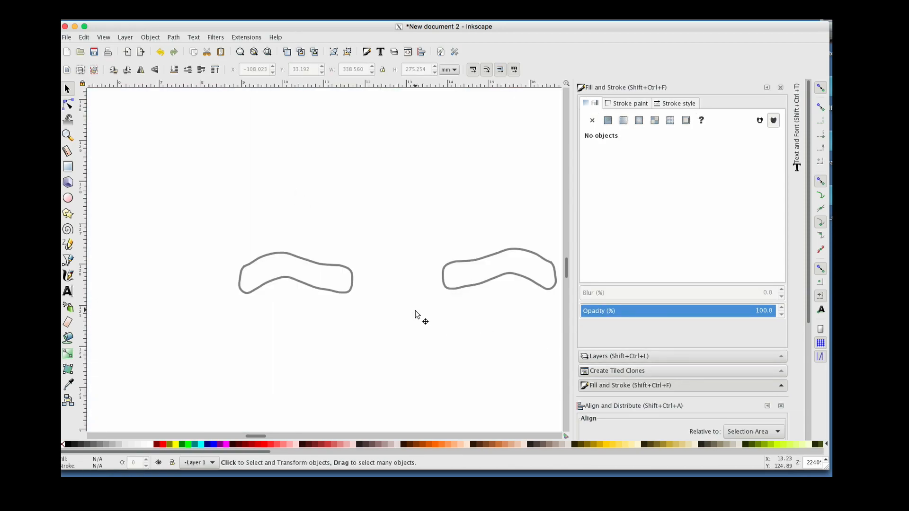
{"action": "scroll", "coordinate": [415, 315], "scroll_direction": "right", "scroll_amount": 2}
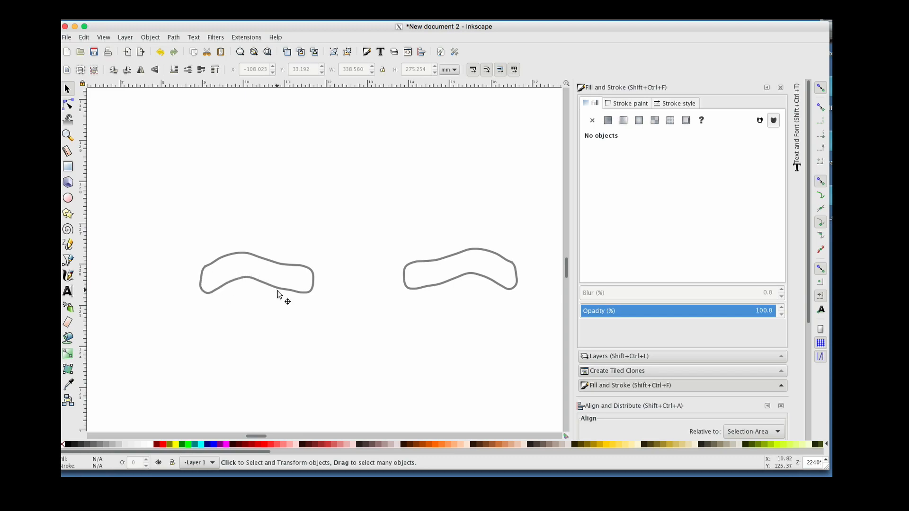
{"action": "key", "text": "ctrl+z"}
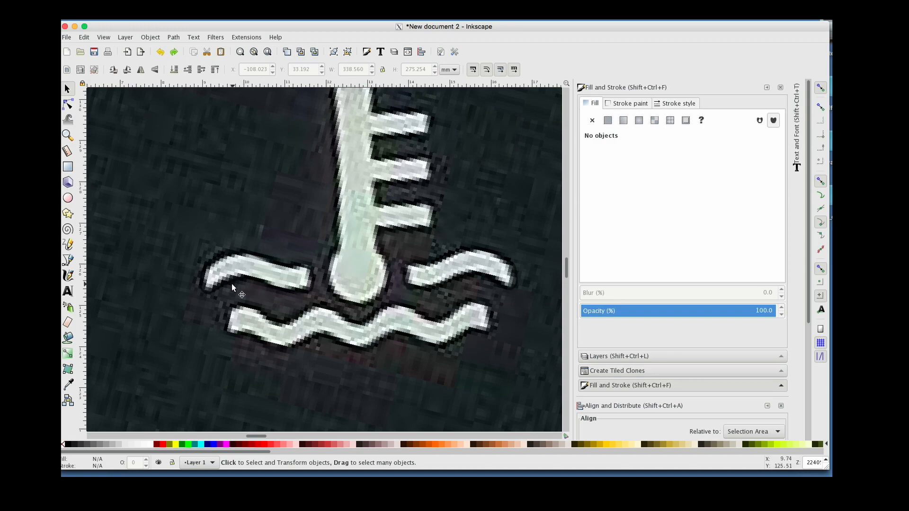
Draw a circle about 38 mm across over the fuel gauge dial
{"action": "left_click", "coordinate": [68, 135]}
{"action": "left_click", "coordinate": [210, 167], "text": "shift"}
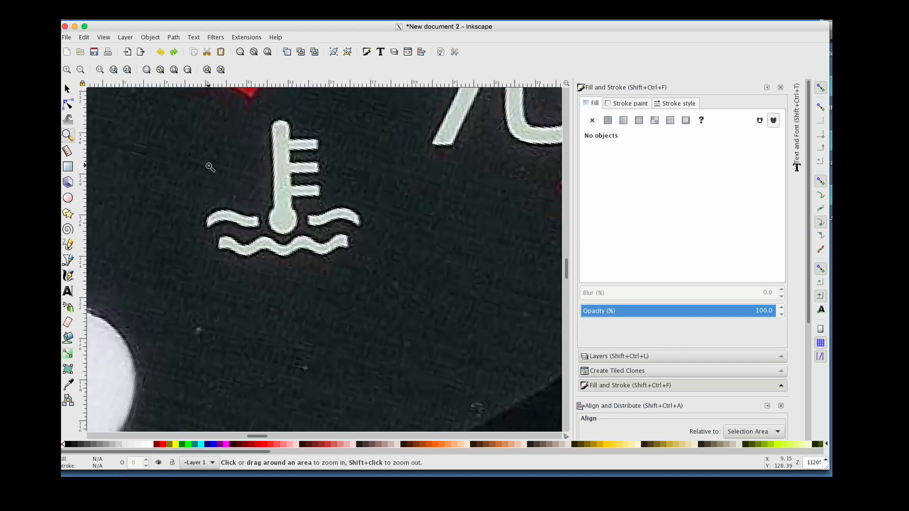
{"action": "left_click", "coordinate": [210, 168], "text": "shift"}
{"action": "left_click", "coordinate": [210, 168], "text": "shift"}
{"action": "left_click", "coordinate": [209, 167], "text": "shift"}
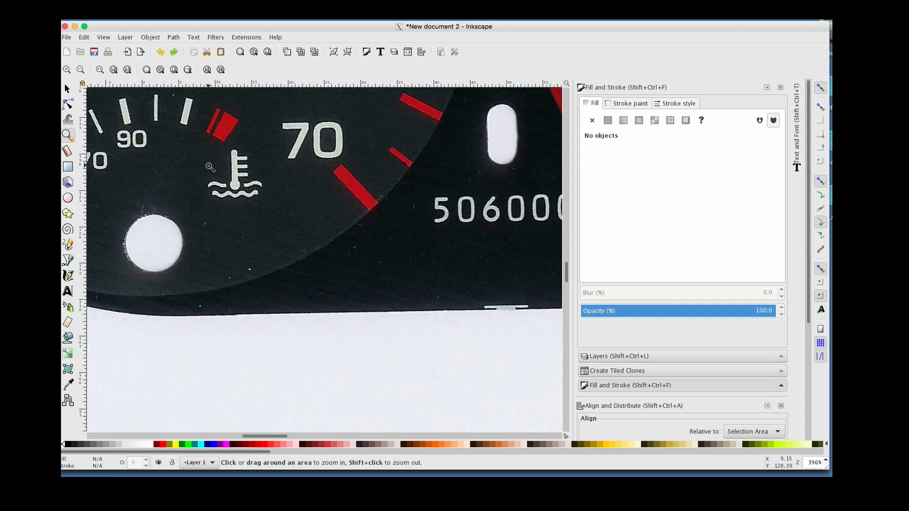
{"action": "scroll", "coordinate": [210, 167], "scroll_direction": "up", "scroll_amount": 10}
{"action": "scroll", "coordinate": [210, 167], "scroll_direction": "left", "scroll_amount": 8}
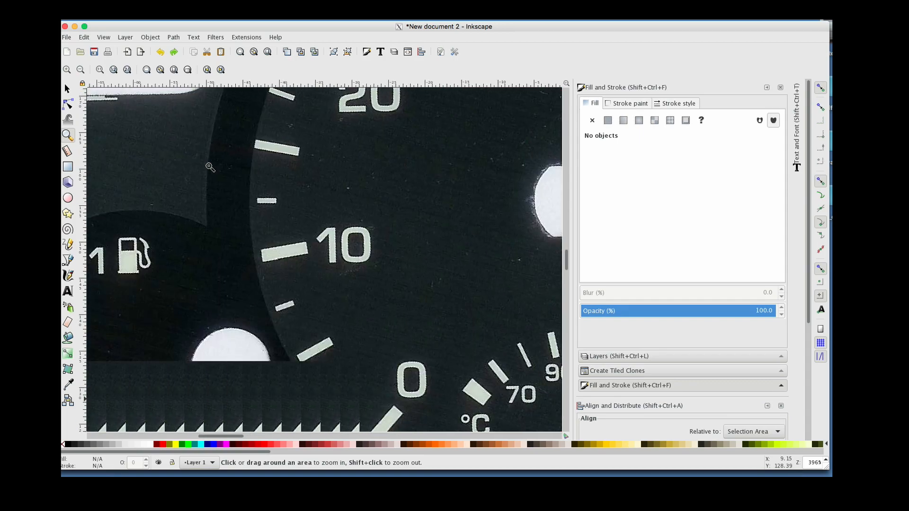
{"action": "scroll", "coordinate": [210, 168], "scroll_direction": "left", "scroll_amount": 5}
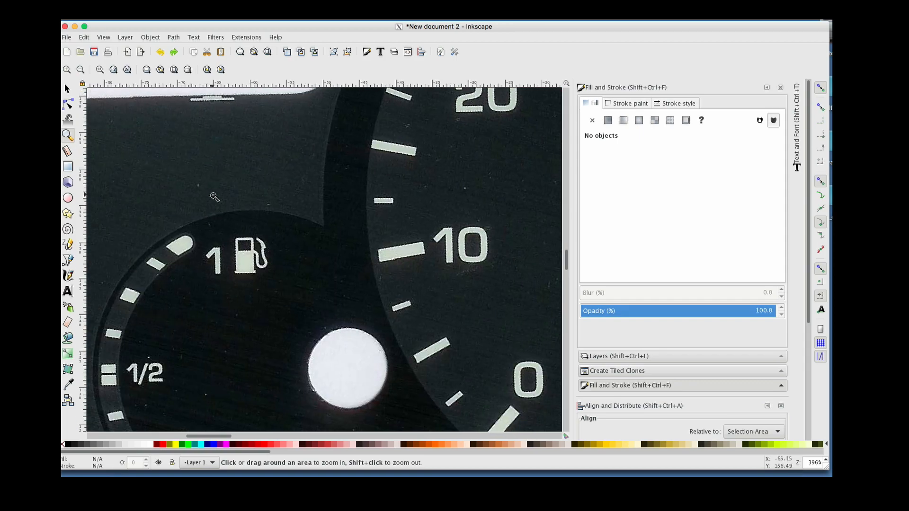
{"action": "left_click", "coordinate": [215, 197], "text": "shift"}
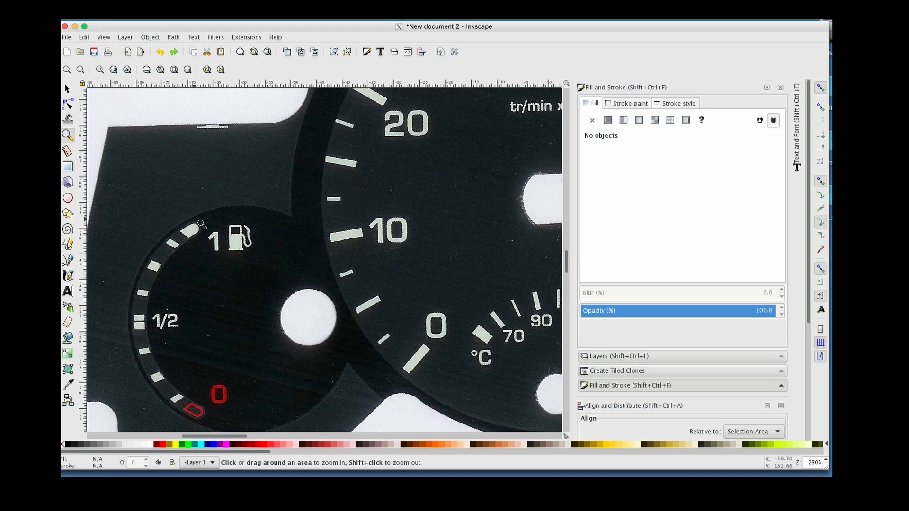
{"action": "left_click", "coordinate": [216, 310], "text": "shift"}
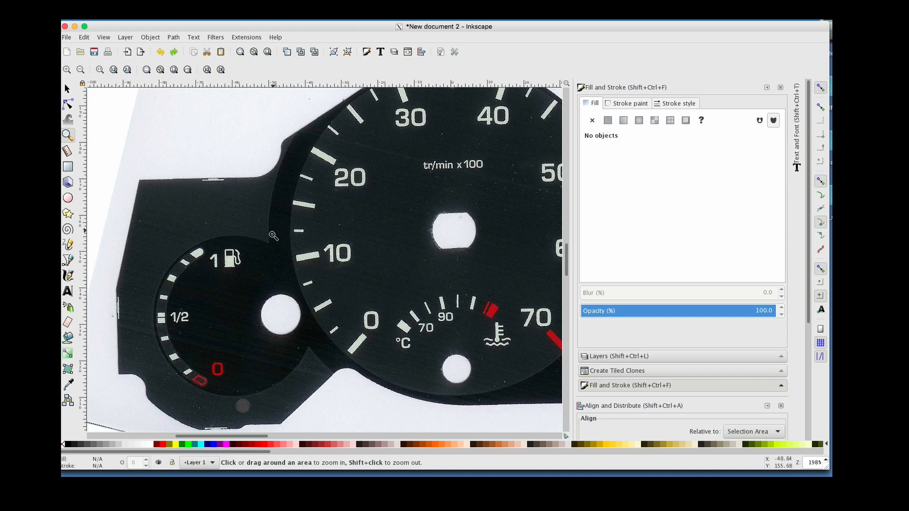
{"action": "left_click", "coordinate": [70, 203]}
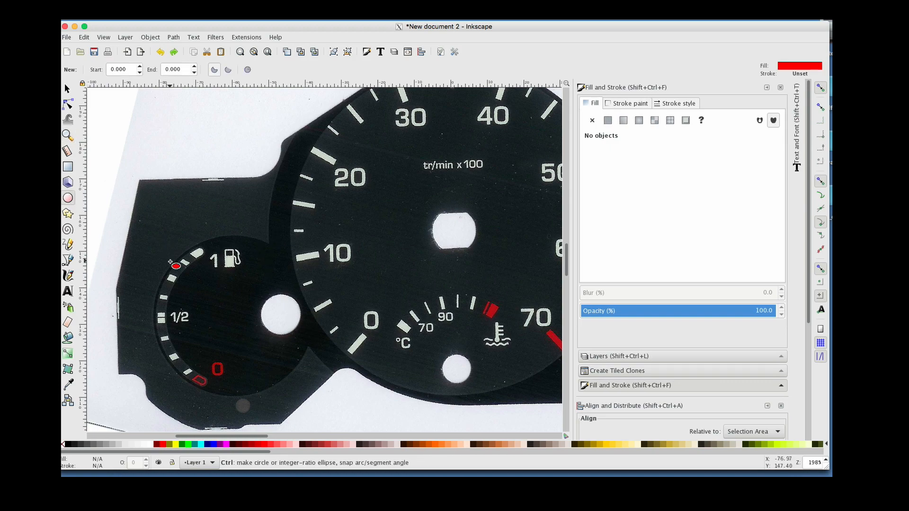
{"action": "left_click_drag", "start_coordinate": [173, 264], "coordinate": [330, 394]}
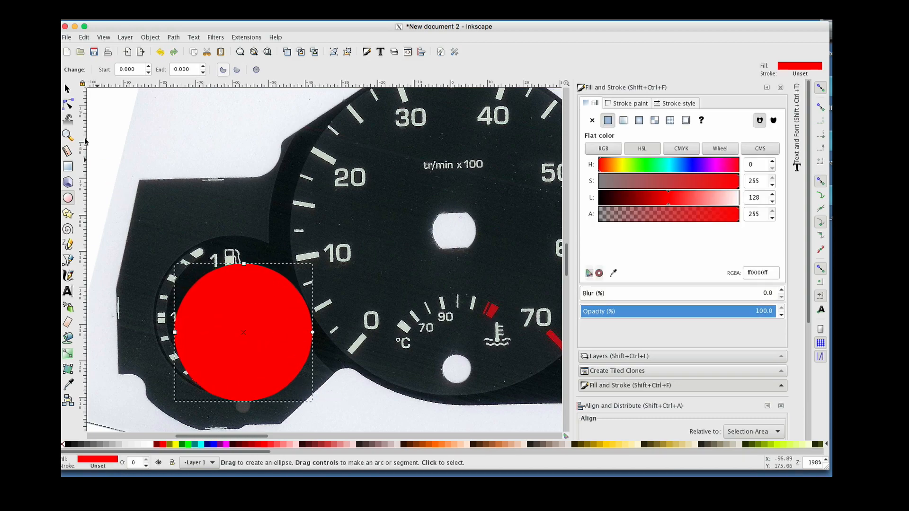
{"action": "left_click", "coordinate": [67, 88]}
{"action": "left_click_drag", "start_coordinate": [236, 322], "coordinate": [225, 303]}
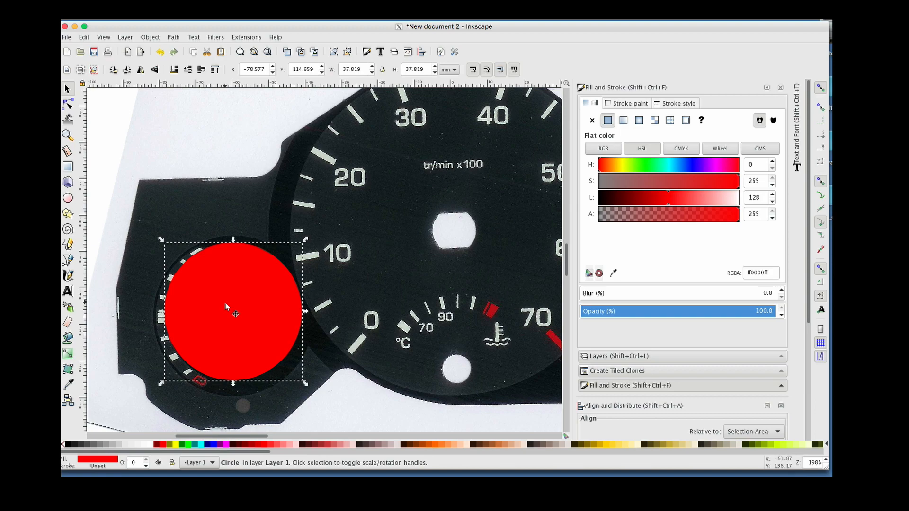
Draw a second circle about 27 mm across overlapping the first one on its right side
{"action": "left_click", "coordinate": [68, 198]}
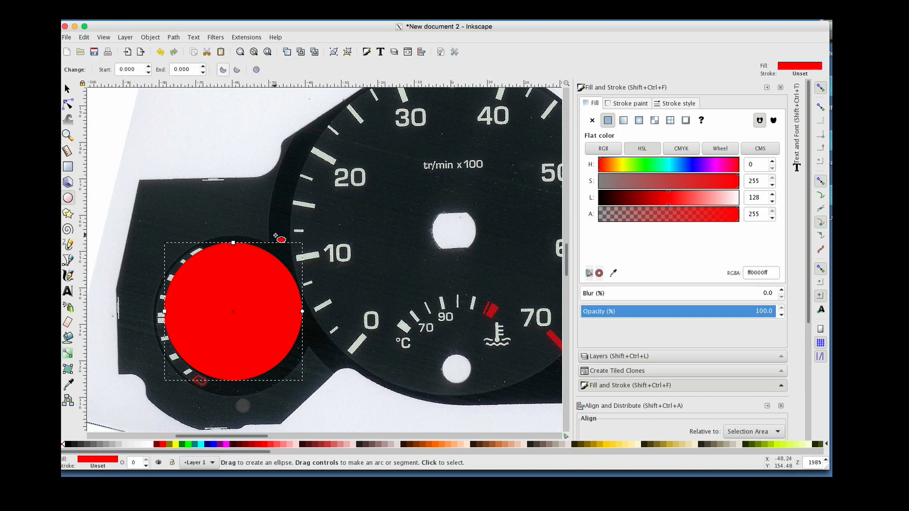
{"action": "left_click_drag", "start_coordinate": [282, 232], "coordinate": [382, 331]}
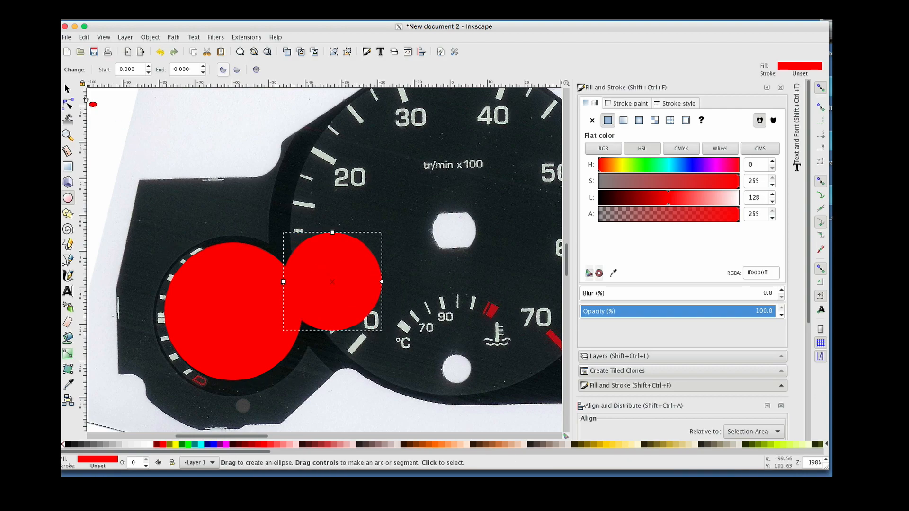
{"action": "left_click", "coordinate": [66, 89]}
{"action": "left_click_drag", "start_coordinate": [339, 250], "coordinate": [330, 249]}
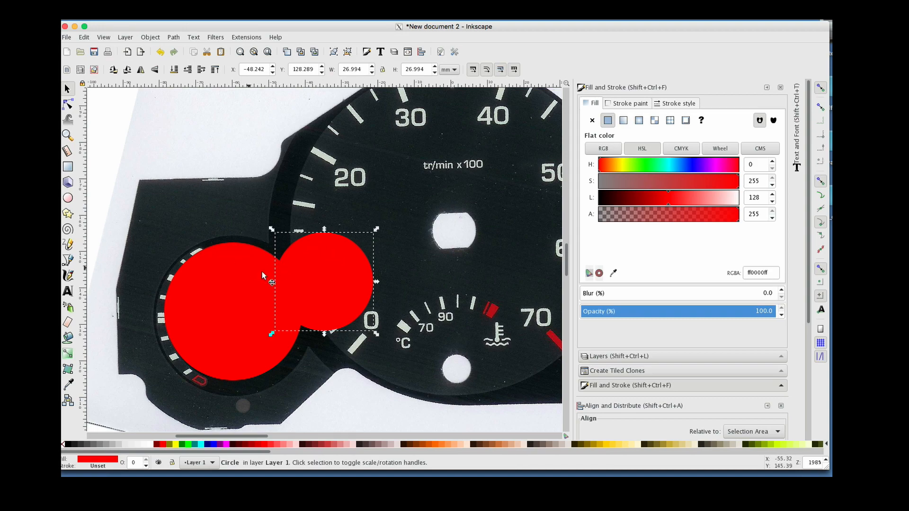
{"action": "left_click", "coordinate": [115, 138]}
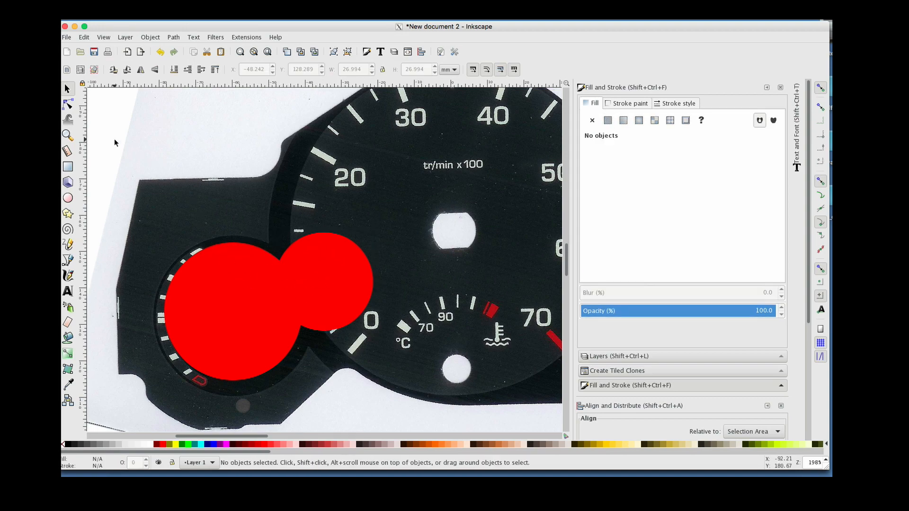
Select both circles over the fuel gauge and combine them with Exclusion
{"action": "left_click", "coordinate": [245, 289]}
{"action": "left_click", "coordinate": [359, 283], "text": "shift"}
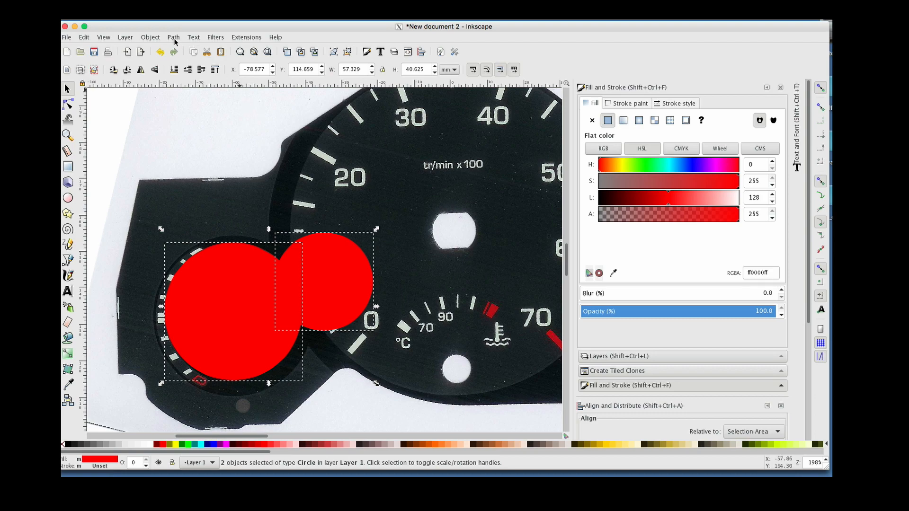
{"action": "left_click", "coordinate": [150, 37]}
{"action": "mouse_move", "coordinate": [175, 41]}
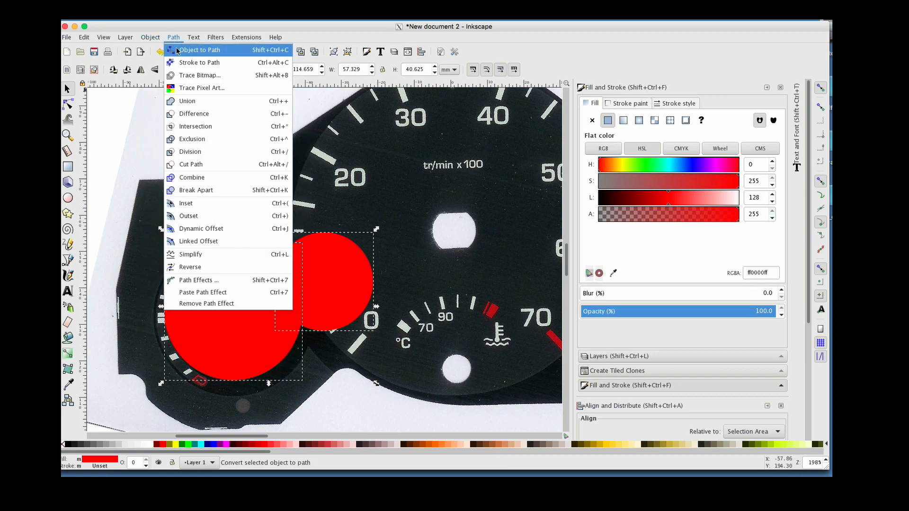
{"action": "left_click", "coordinate": [206, 141]}
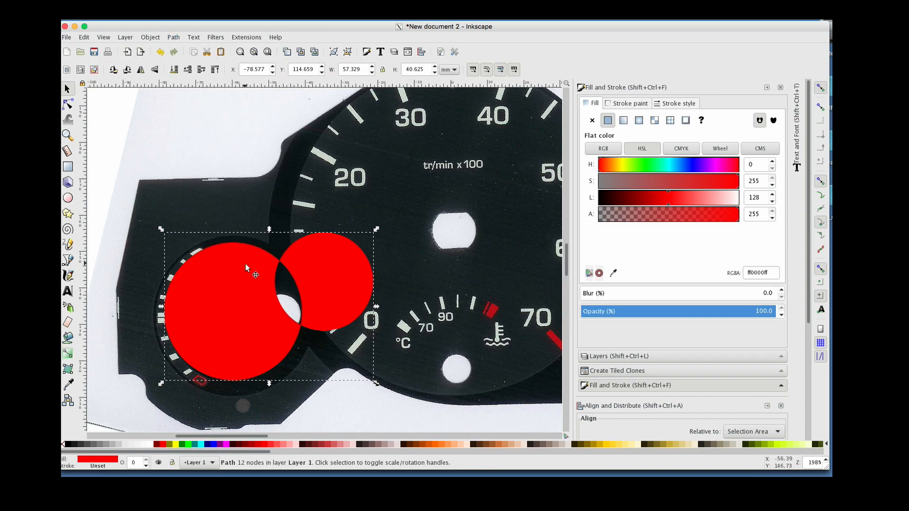
Break apart the excluded path and delete the smaller right-hand circle piece
{"action": "left_click", "coordinate": [174, 37]}
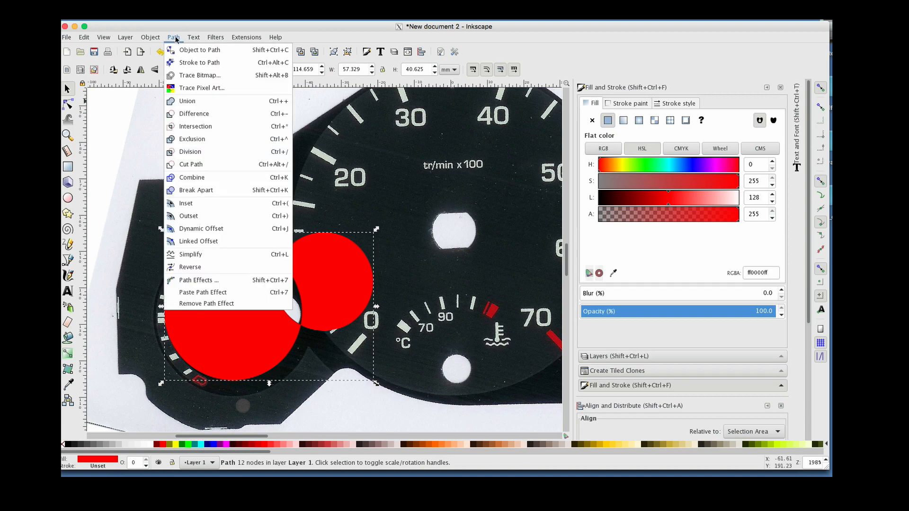
{"action": "left_click", "coordinate": [191, 190]}
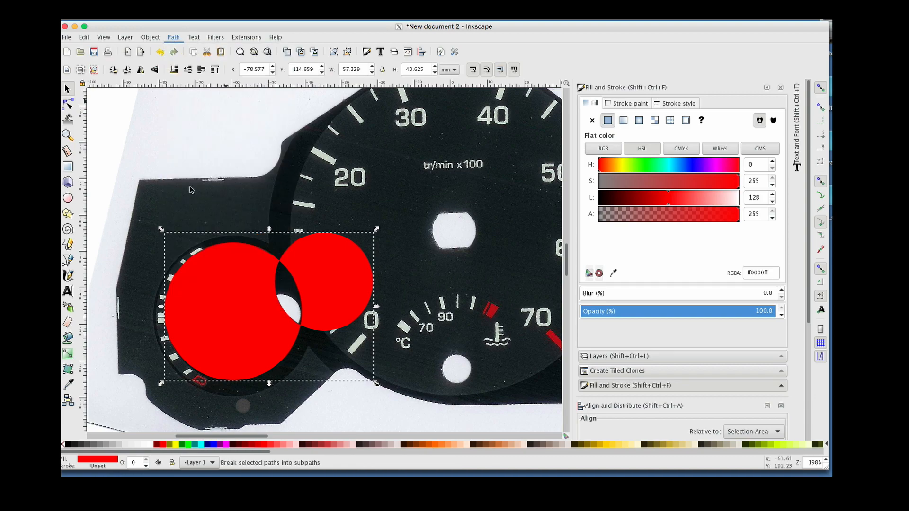
{"action": "left_click", "coordinate": [204, 160]}
{"action": "left_click", "coordinate": [308, 261]}
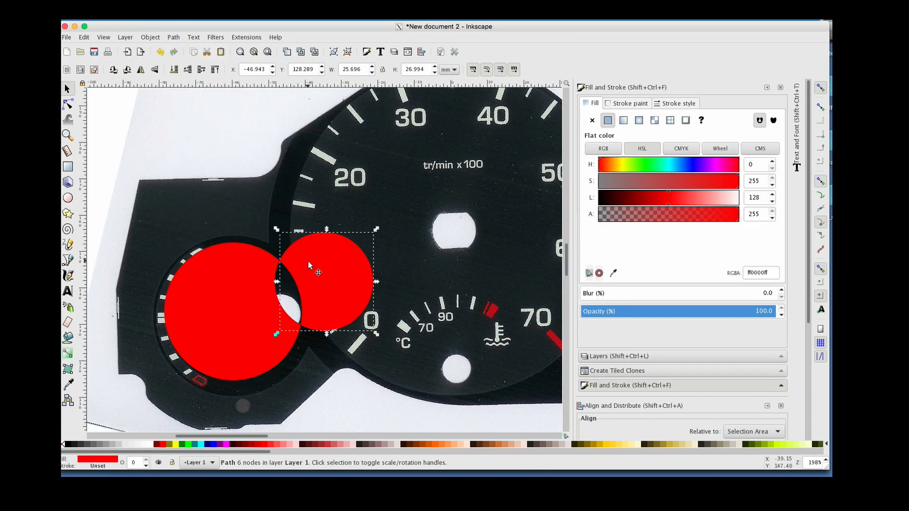
{"action": "key", "text": "Delete"}
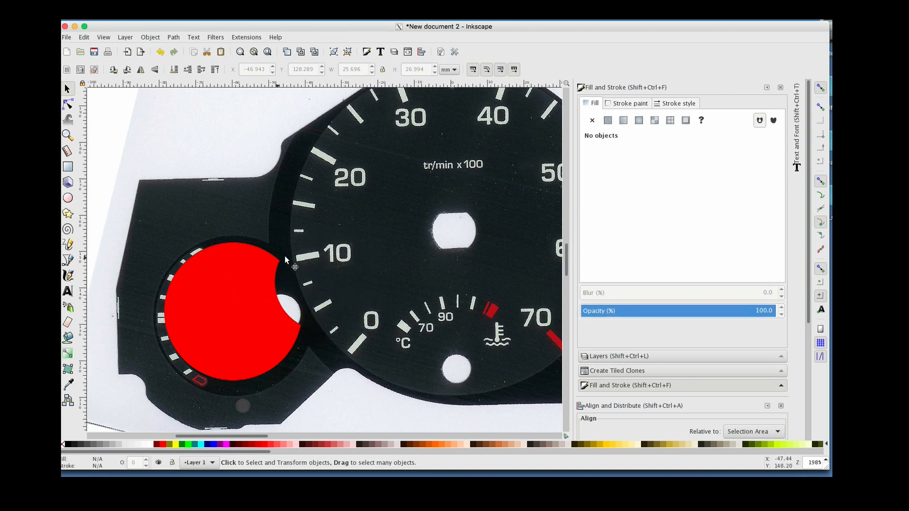
Reposition and enlarge the remaining crescent shape to about 42 mm over the fuel gauge, then delete it
{"action": "mouse_move", "coordinate": [252, 301]}
{"action": "left_mouse_down"}
{"action": "mouse_move", "coordinate": [234, 319]}
{"action": "mouse_move", "coordinate": [261, 299]}
{"action": "mouse_move", "coordinate": [254, 306]}
{"action": "left_mouse_up"}
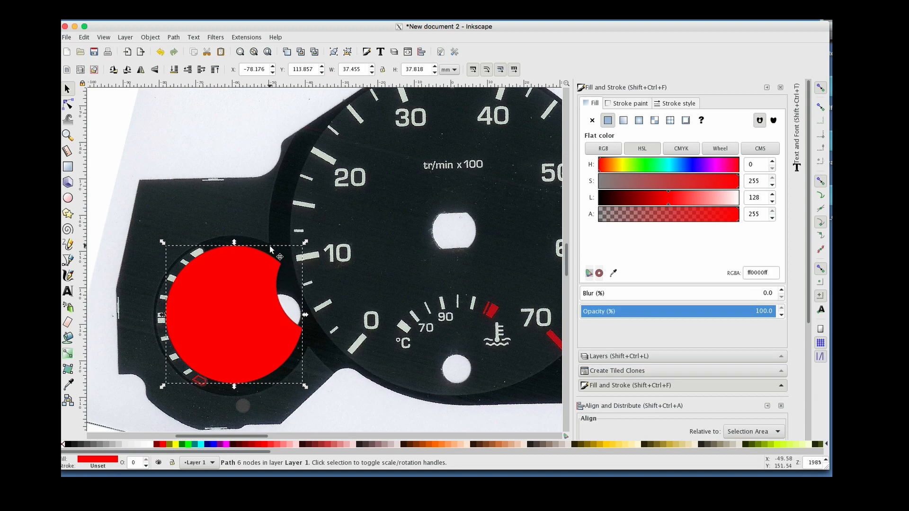
{"action": "left_click", "coordinate": [254, 335]}
{"action": "left_click", "coordinate": [237, 308]}
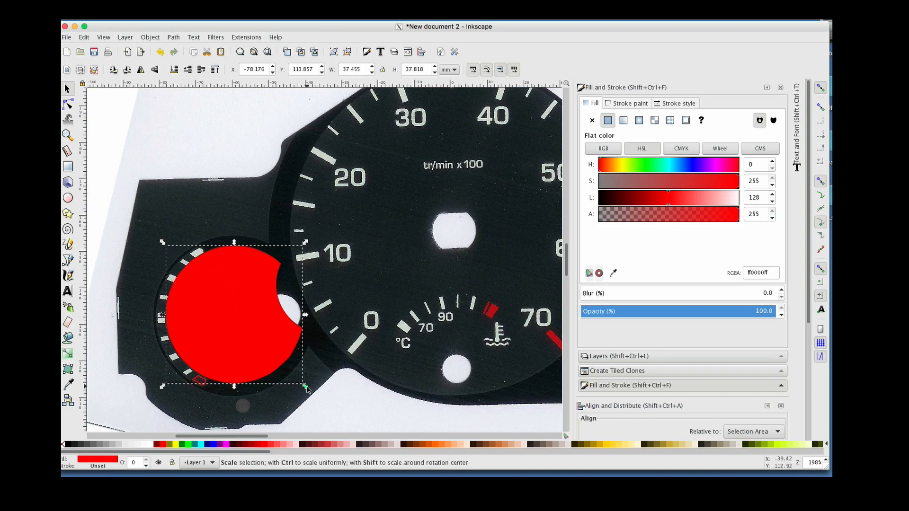
{"action": "left_click_drag", "start_coordinate": [306, 386], "coordinate": [318, 395]}
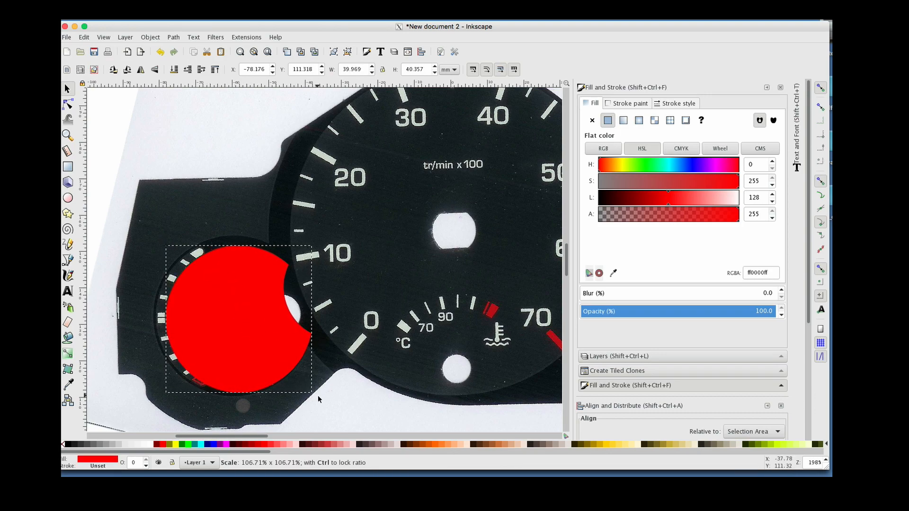
{"action": "left_click_drag", "start_coordinate": [163, 243], "coordinate": [144, 232]}
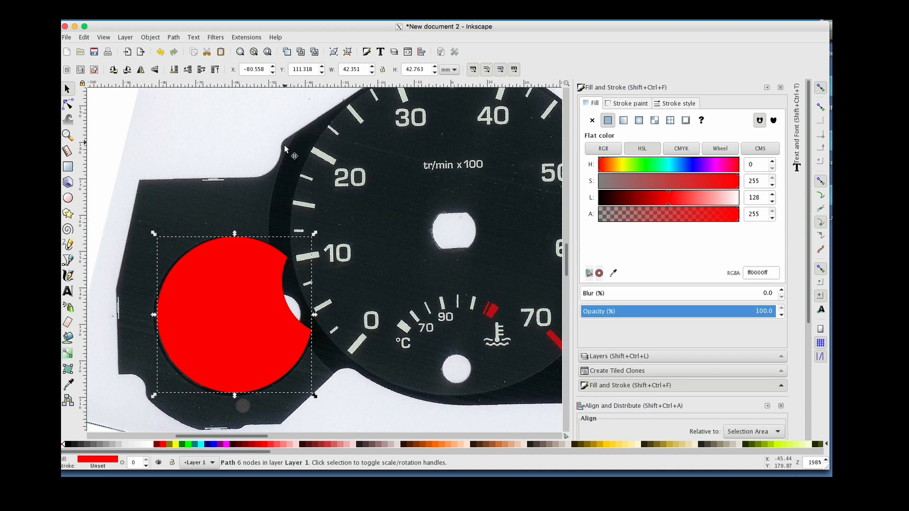
{"action": "left_click", "coordinate": [260, 267]}
{"action": "key", "text": "Delete"}
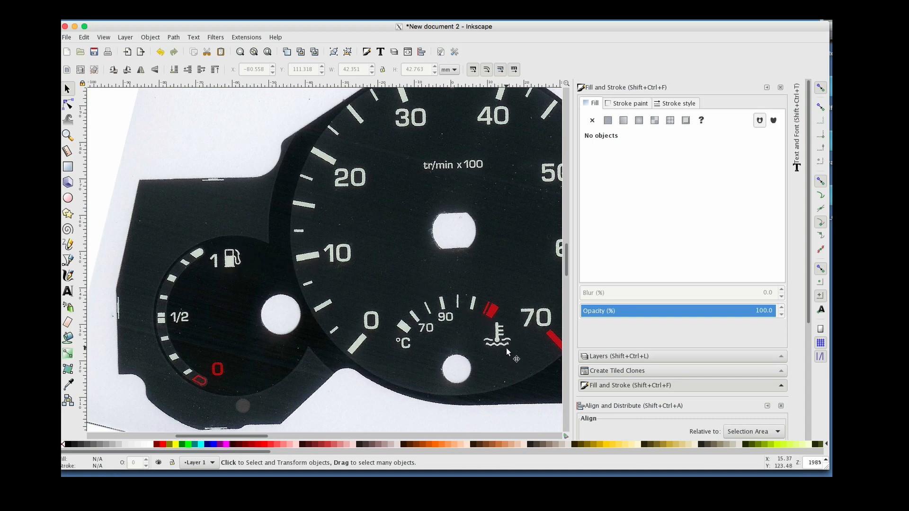
Undo the accidental move of the scan and zoom in on the coolant temperature icon
{"action": "left_click_drag", "start_coordinate": [383, 256], "coordinate": [374, 252]}
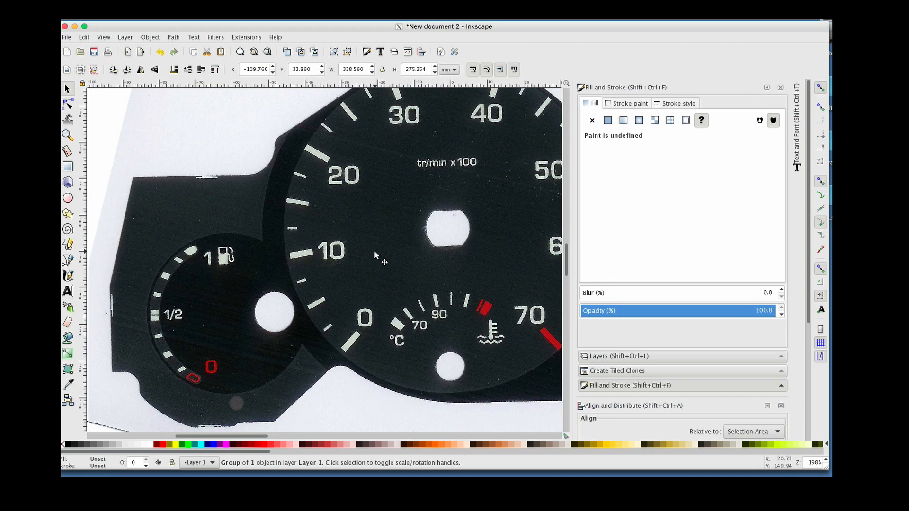
{"action": "key", "text": "ctrl+z"}
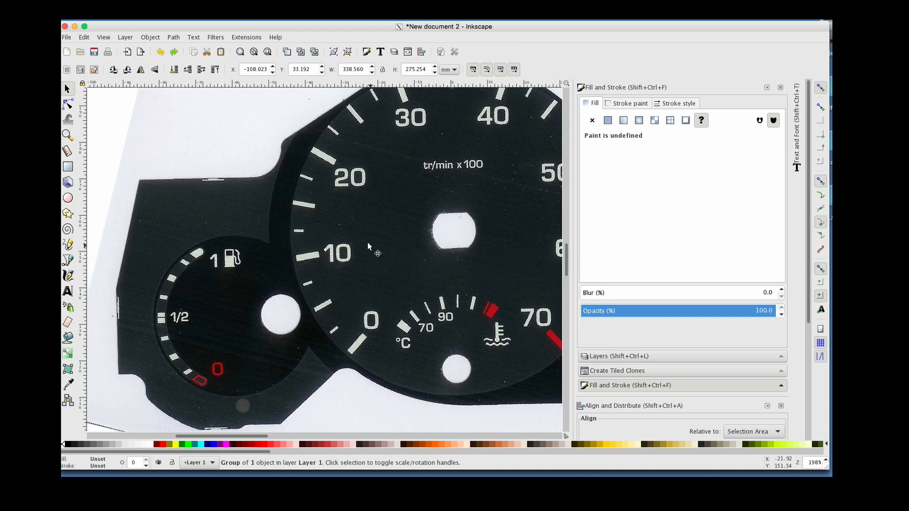
{"action": "left_click", "coordinate": [68, 136]}
{"action": "left_click", "coordinate": [509, 358]}
{"action": "left_click", "coordinate": [509, 357]}
{"action": "left_click", "coordinate": [509, 357]}
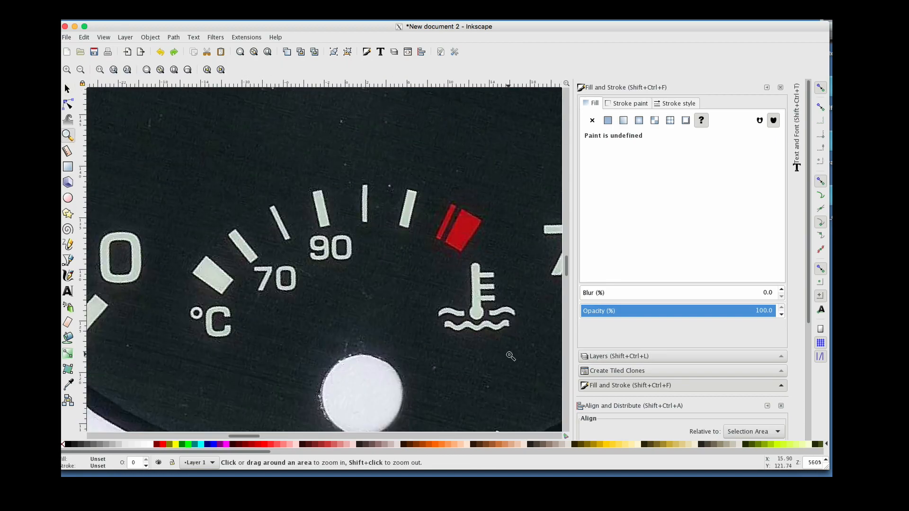
{"action": "left_click", "coordinate": [512, 327]}
{"action": "left_click", "coordinate": [513, 327]}
{"action": "left_click", "coordinate": [512, 327]}
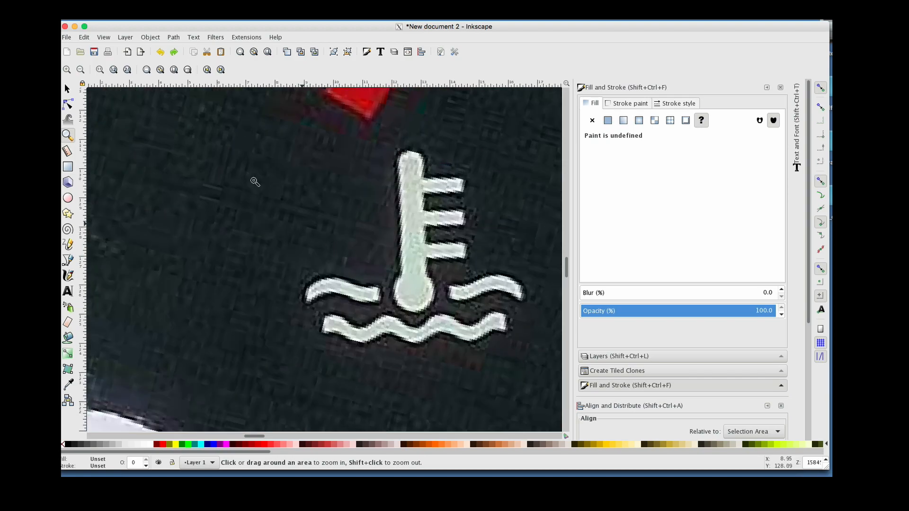
Select the left wave path beside the thermometer, zoom in, and adjust one of its end nodes
{"action": "left_click", "coordinate": [67, 89]}
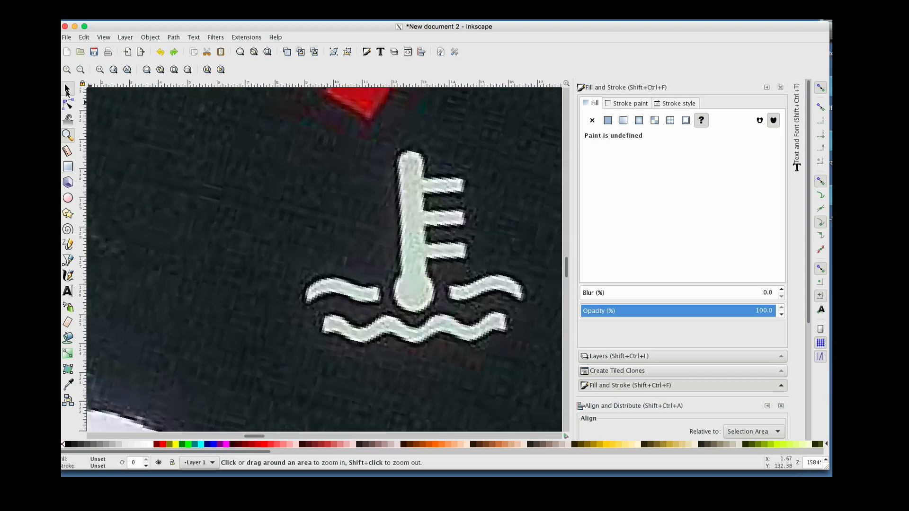
{"action": "left_click", "coordinate": [326, 285]}
{"action": "left_click", "coordinate": [69, 137]}
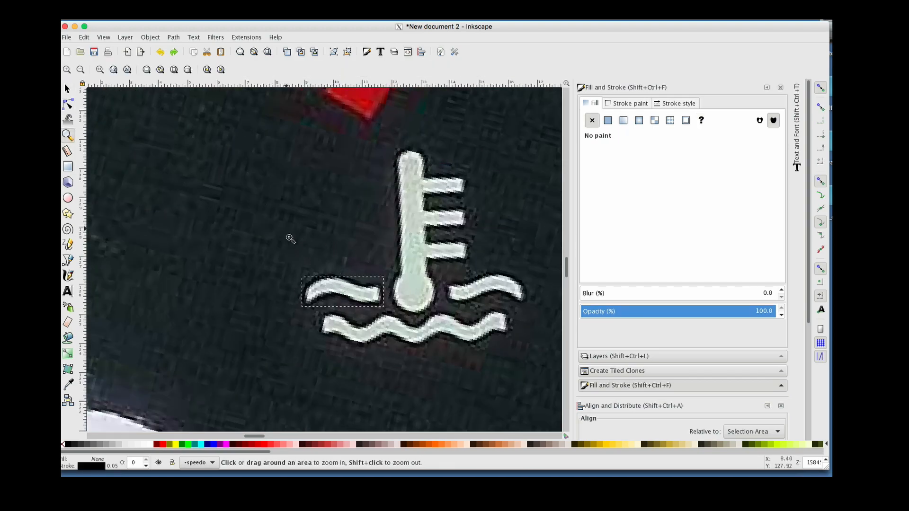
{"action": "left_click", "coordinate": [325, 289]}
{"action": "left_click", "coordinate": [325, 289]}
{"action": "left_click", "coordinate": [325, 288]}
{"action": "left_click", "coordinate": [325, 288]}
{"action": "left_click", "coordinate": [325, 288]}
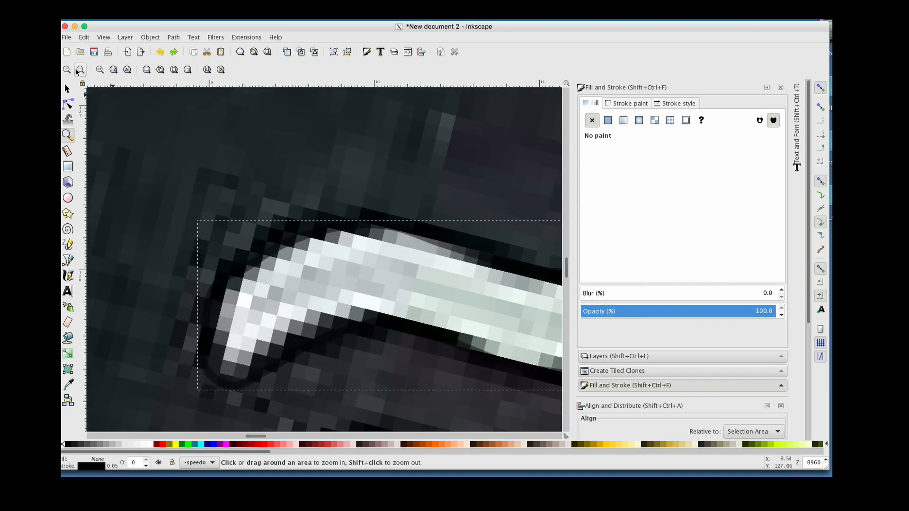
{"action": "left_click", "coordinate": [71, 89]}
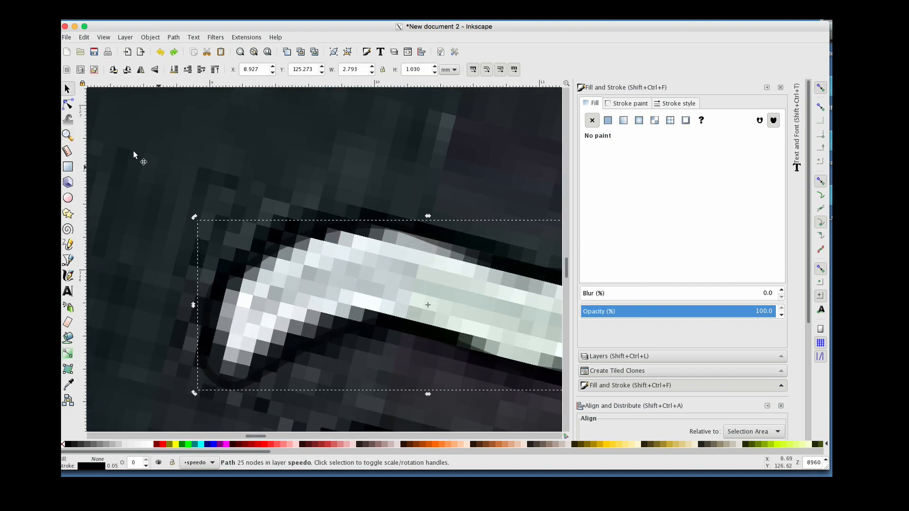
{"action": "key", "text": "n"}
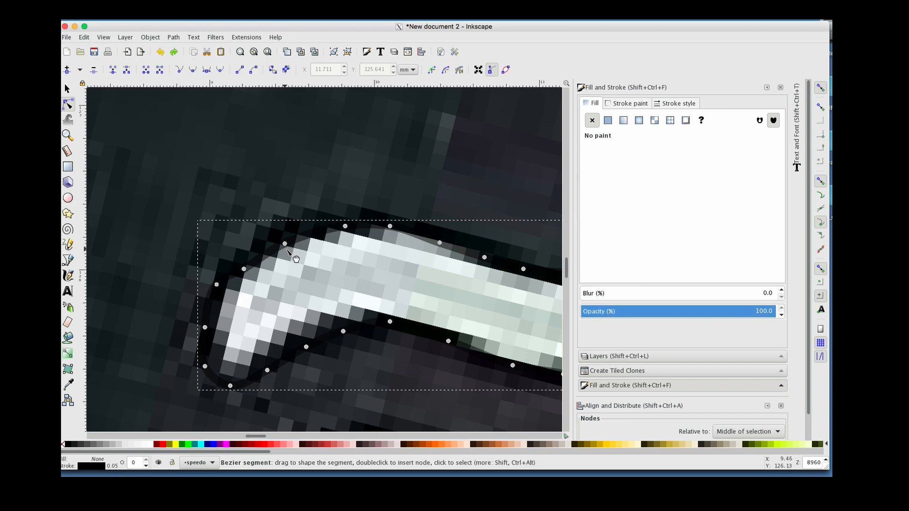
{"action": "left_click_drag", "start_coordinate": [245, 269], "coordinate": [237, 266]}
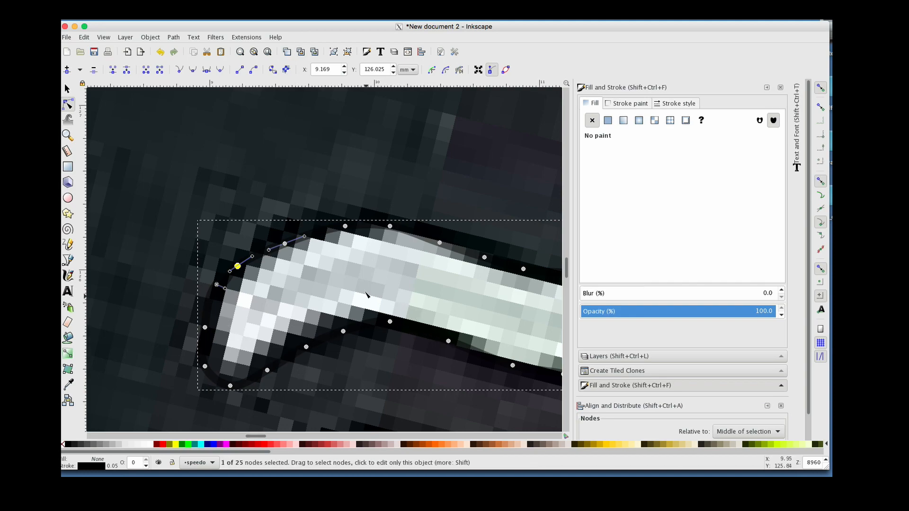
Zoom and pan across the gauge cluster to examine the speedometer dial and surrounding gauges
{"action": "key", "text": "z"}
{"action": "left_click", "coordinate": [274, 247], "text": "shift"}
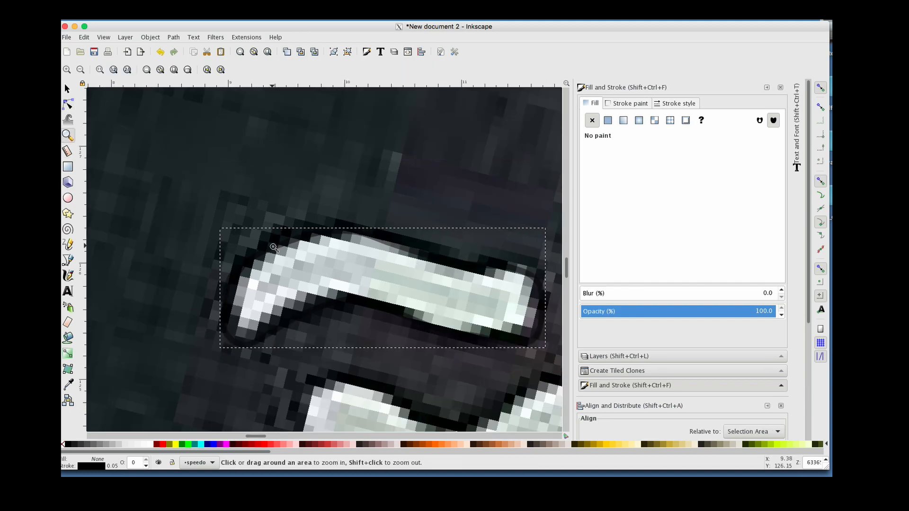
{"action": "left_click", "coordinate": [273, 247], "text": "shift"}
{"action": "left_click", "coordinate": [273, 247], "text": "shift"}
{"action": "left_click", "coordinate": [273, 246], "text": "shift"}
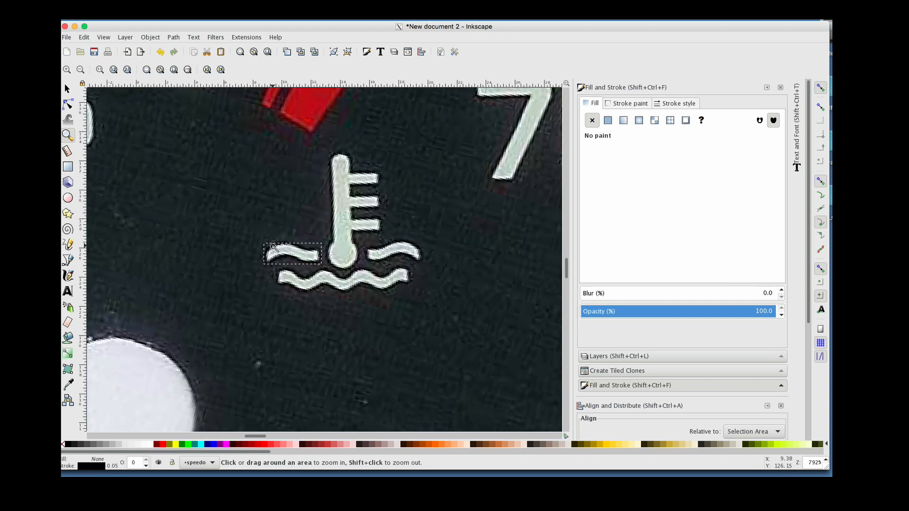
{"action": "left_click", "coordinate": [273, 247], "text": "shift"}
{"action": "left_click", "coordinate": [273, 247], "text": "shift"}
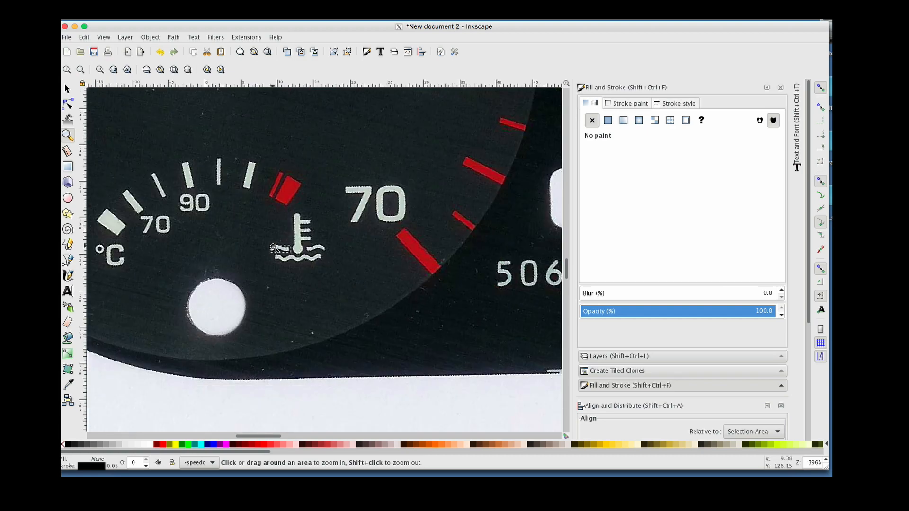
{"action": "left_click", "coordinate": [428, 256], "text": "shift"}
{"action": "left_click", "coordinate": [429, 255], "text": "shift"}
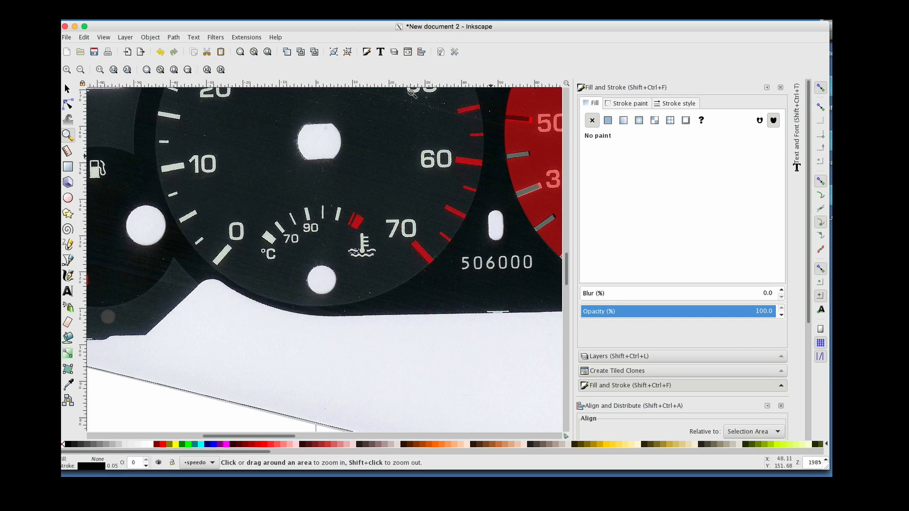
{"action": "left_click", "coordinate": [376, 221], "text": "shift"}
{"action": "left_click", "coordinate": [377, 221], "text": "shift"}
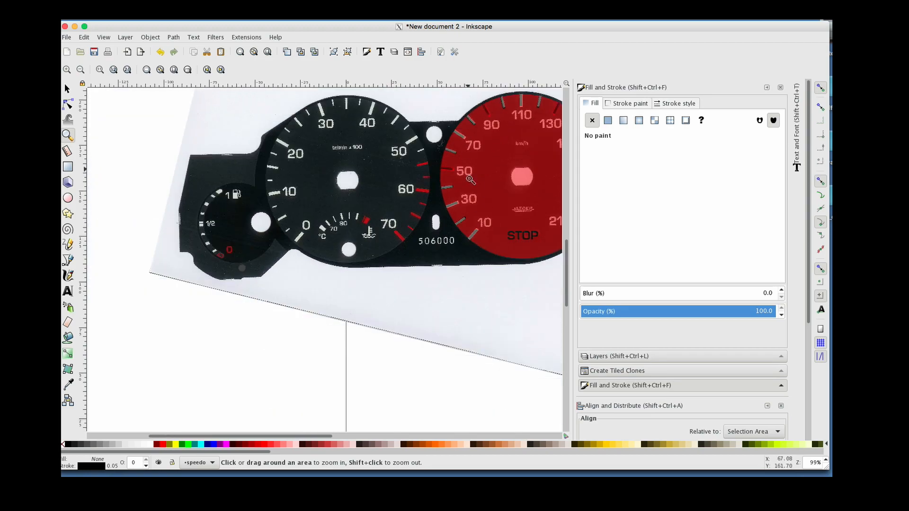
{"action": "scroll", "coordinate": [470, 180], "scroll_direction": "right", "scroll_amount": 6}
{"action": "scroll", "coordinate": [470, 179], "scroll_direction": "up", "scroll_amount": 2}
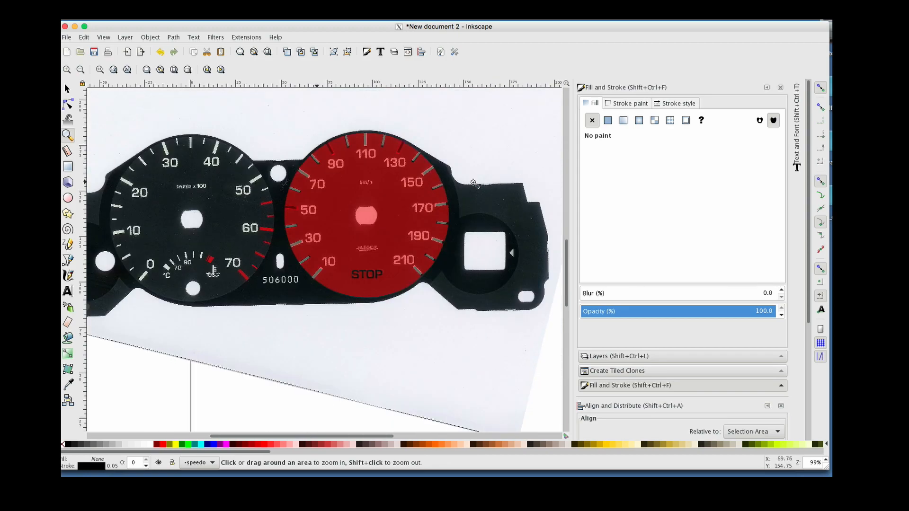
{"action": "scroll", "coordinate": [473, 183], "scroll_direction": "up", "scroll_amount": 2}
{"action": "left_click", "coordinate": [415, 231]}
{"action": "left_click", "coordinate": [415, 230]}
{"action": "left_click", "coordinate": [415, 231]}
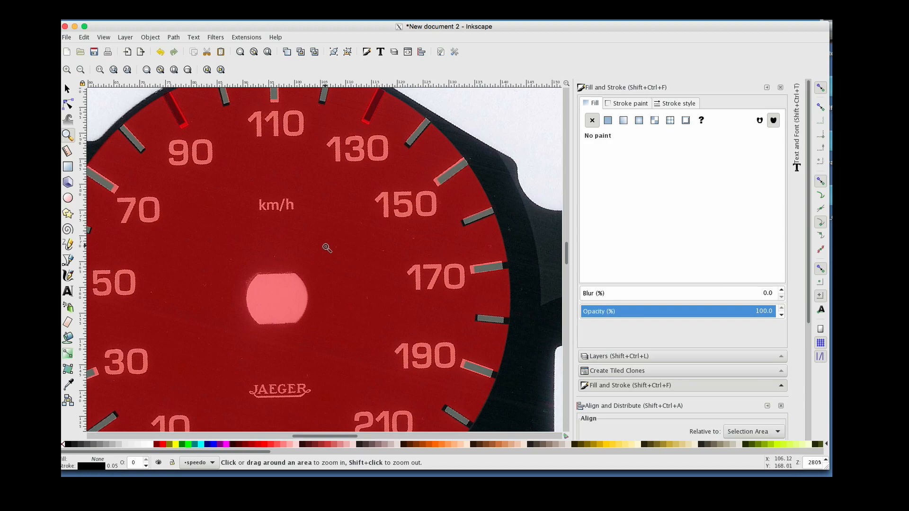
{"action": "scroll", "coordinate": [326, 248], "scroll_direction": "down", "scroll_amount": 4}
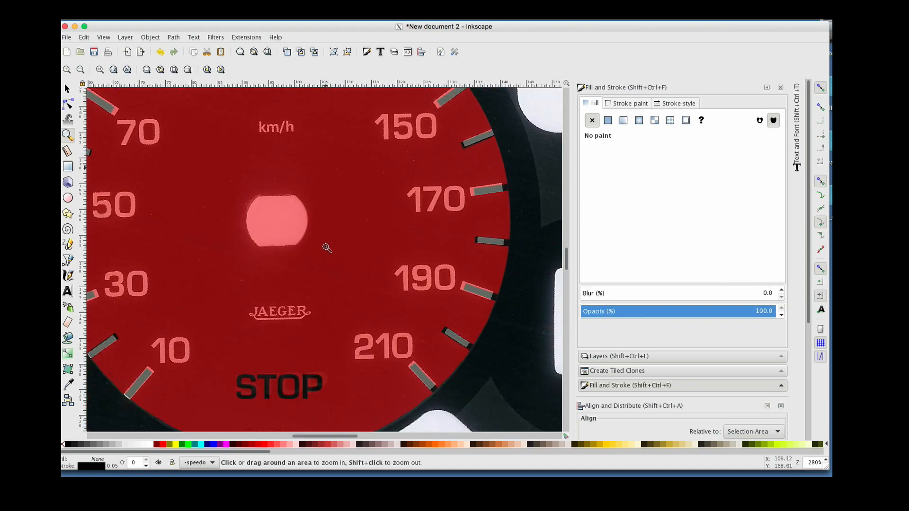
{"action": "scroll", "coordinate": [327, 247], "scroll_direction": "left", "scroll_amount": 2}
{"action": "scroll", "coordinate": [327, 247], "scroll_direction": "up", "scroll_amount": 2}
{"action": "scroll", "coordinate": [327, 248], "scroll_direction": "left", "scroll_amount": 2}
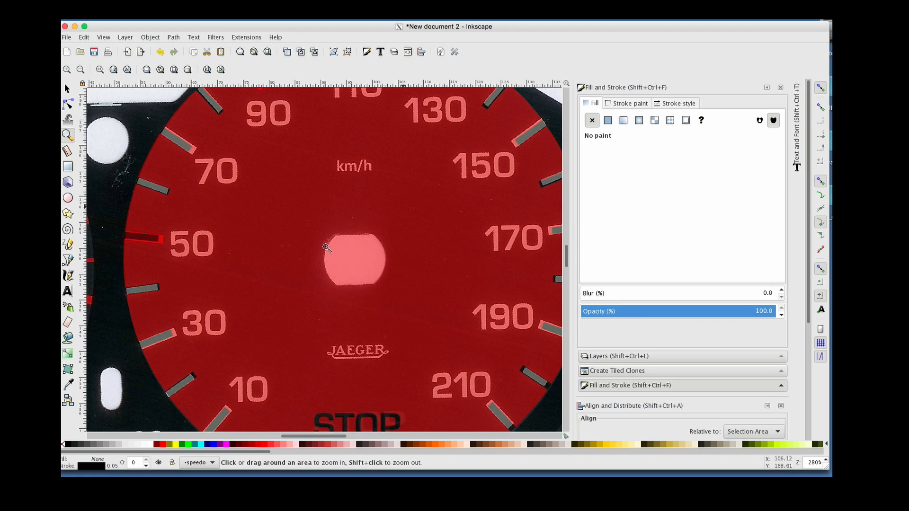
{"action": "scroll", "coordinate": [326, 248], "scroll_direction": "left", "scroll_amount": 12}
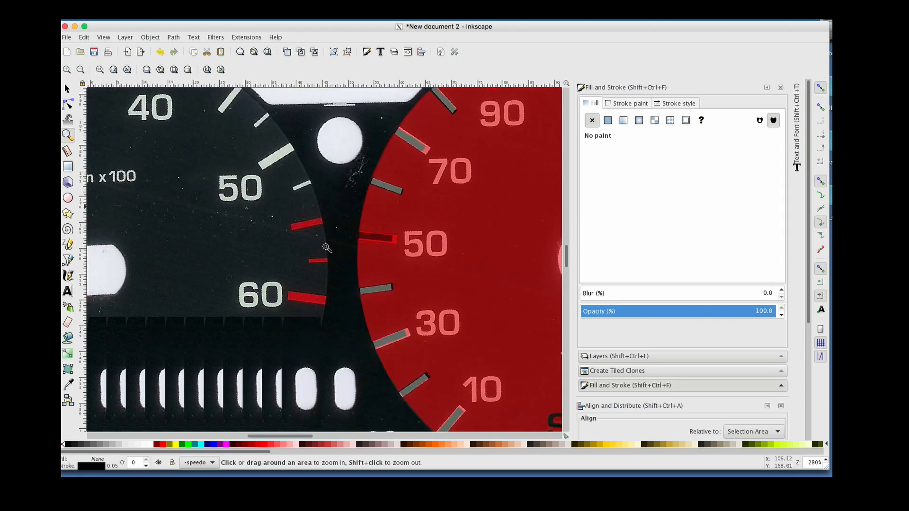
{"action": "scroll", "coordinate": [327, 248], "scroll_direction": "left", "scroll_amount": 8}
{"action": "left_click", "coordinate": [327, 247], "text": "shift"}
{"action": "left_click", "coordinate": [327, 247], "text": "shift"}
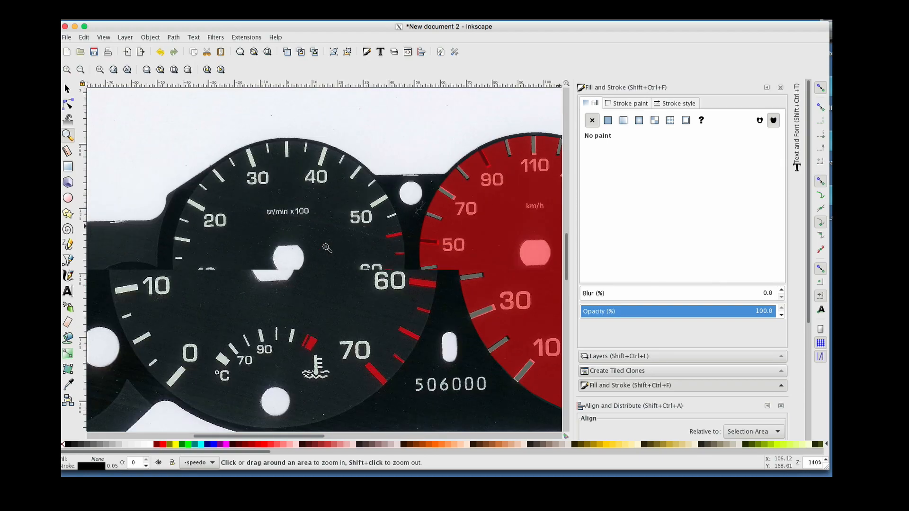
{"action": "left_click", "coordinate": [327, 248], "text": "shift"}
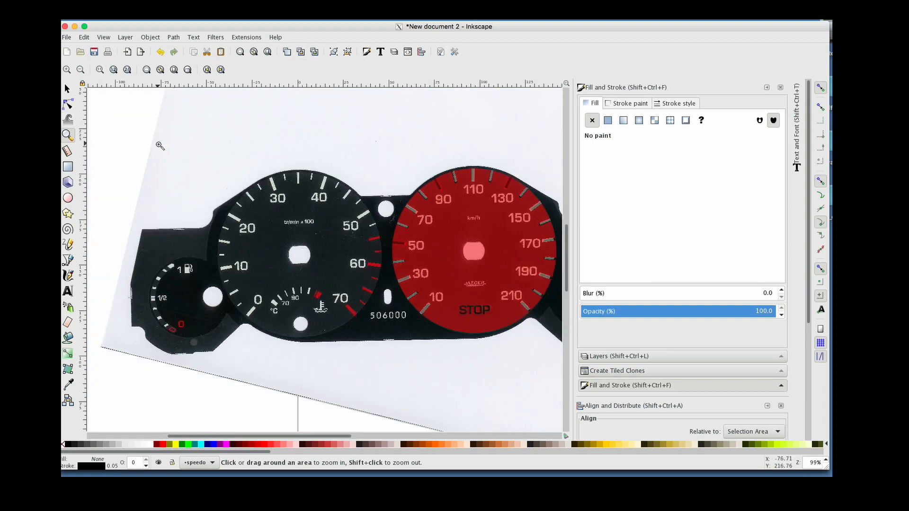
Delete the scanned background image
{"action": "left_click", "coordinate": [68, 89]}
{"action": "left_click", "coordinate": [267, 168]}
{"action": "key", "text": "Delete"}
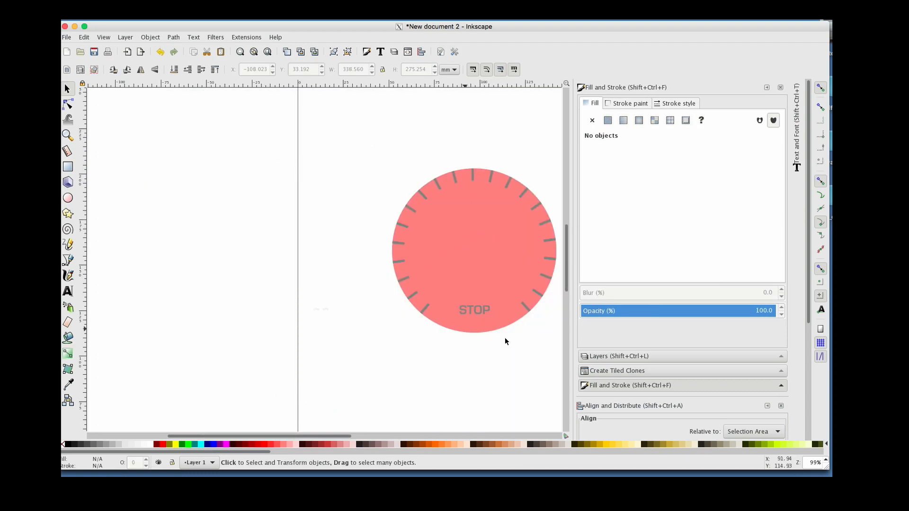
Apply a flat near-black fill to one tick-mark clone on the dial, with hue 176 and lightness 5
{"action": "left_click", "coordinate": [465, 251]}
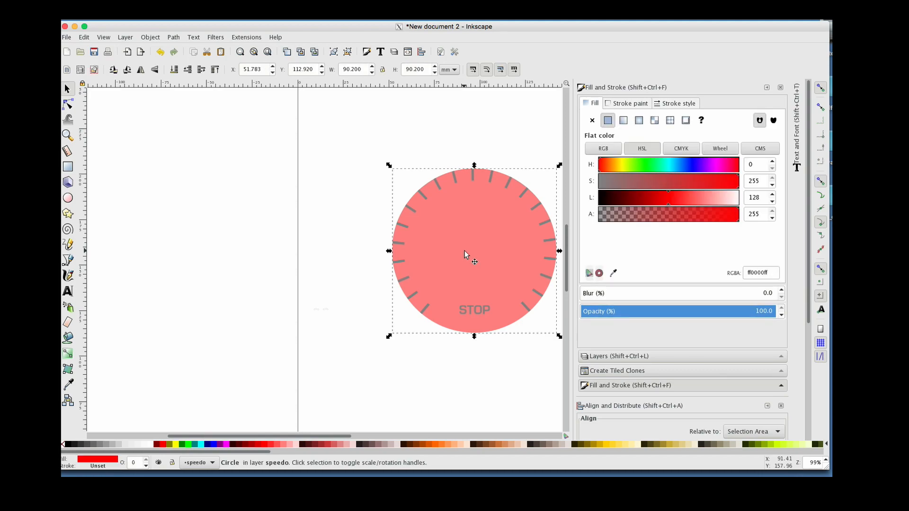
{"action": "left_click", "coordinate": [426, 199]}
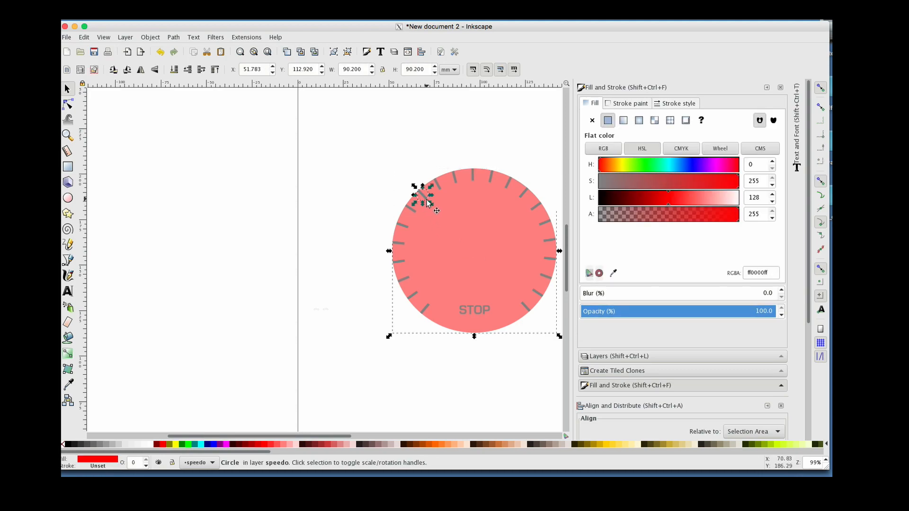
{"action": "left_click", "coordinate": [608, 120]}
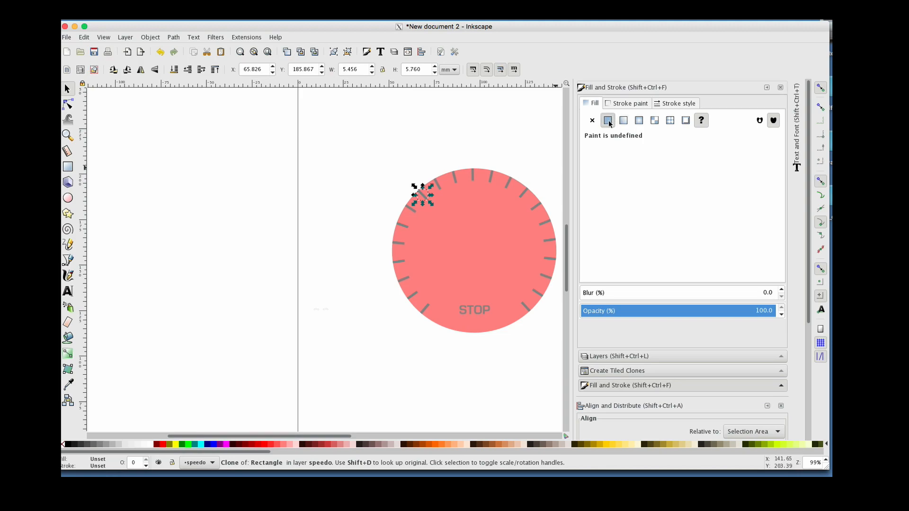
{"action": "left_click", "coordinate": [602, 197]}
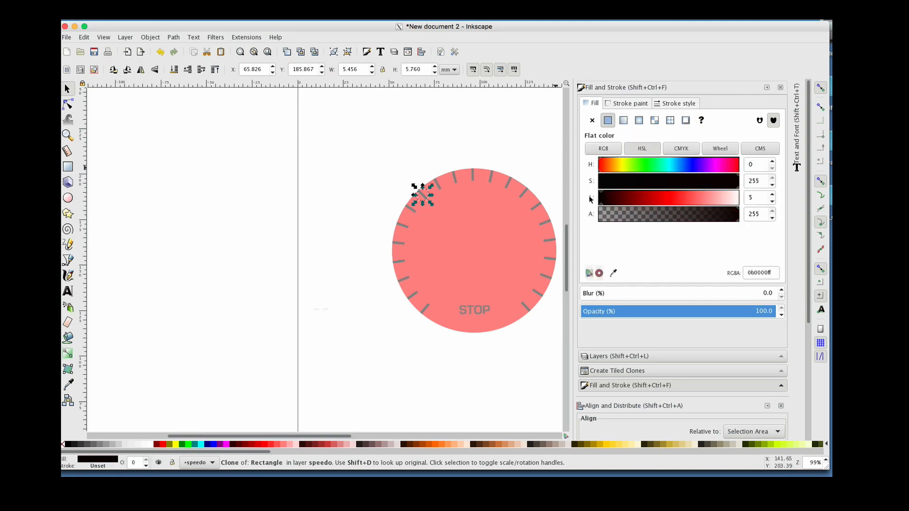
{"action": "left_click", "coordinate": [697, 164]}
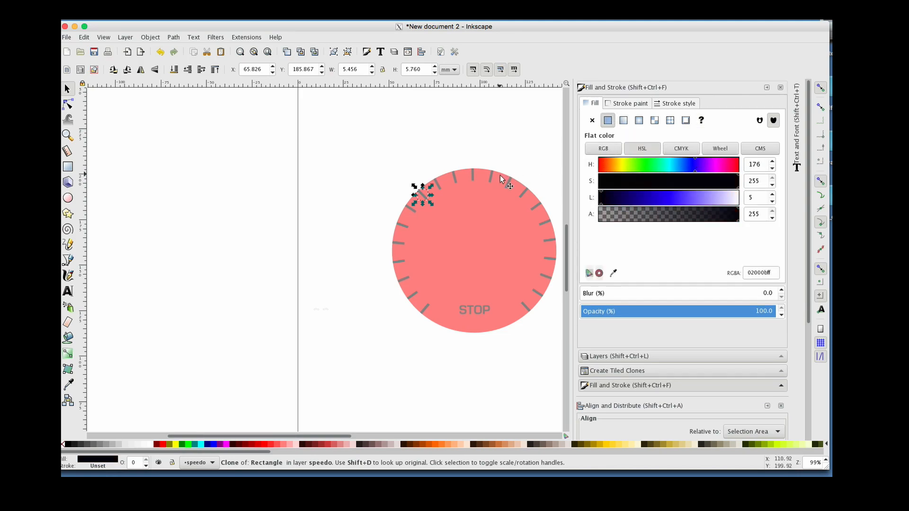
{"action": "left_click", "coordinate": [431, 148]}
Undo the deletion of the scanned background image and select the restored scan
{"action": "left_click", "coordinate": [464, 212]}
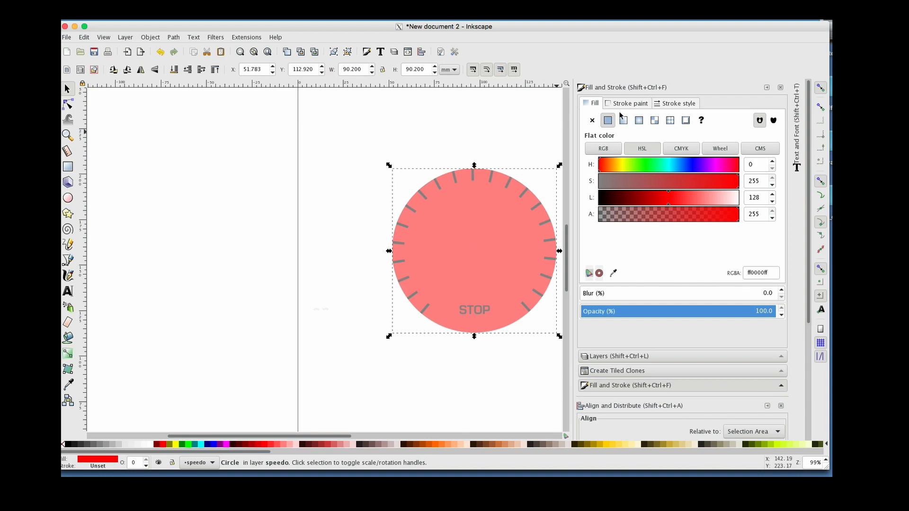
{"action": "left_click", "coordinate": [344, 179]}
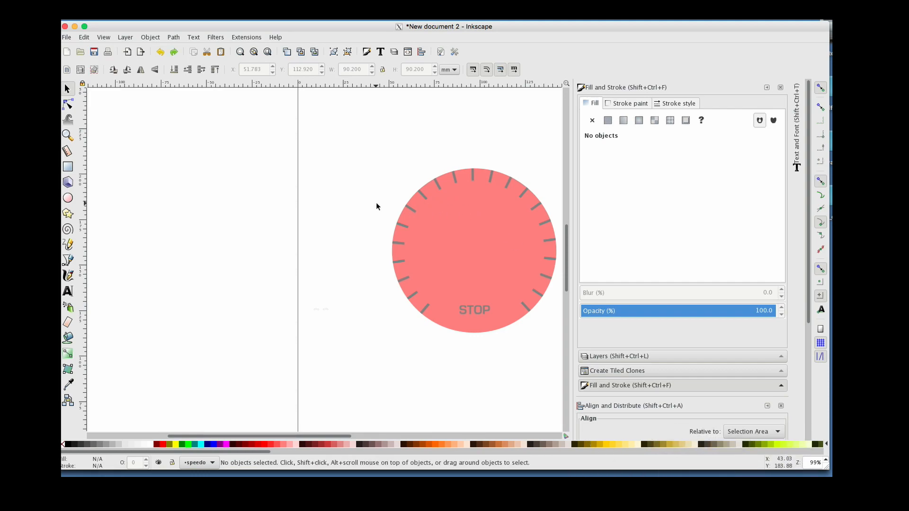
{"action": "key", "text": "ctrl+z"}
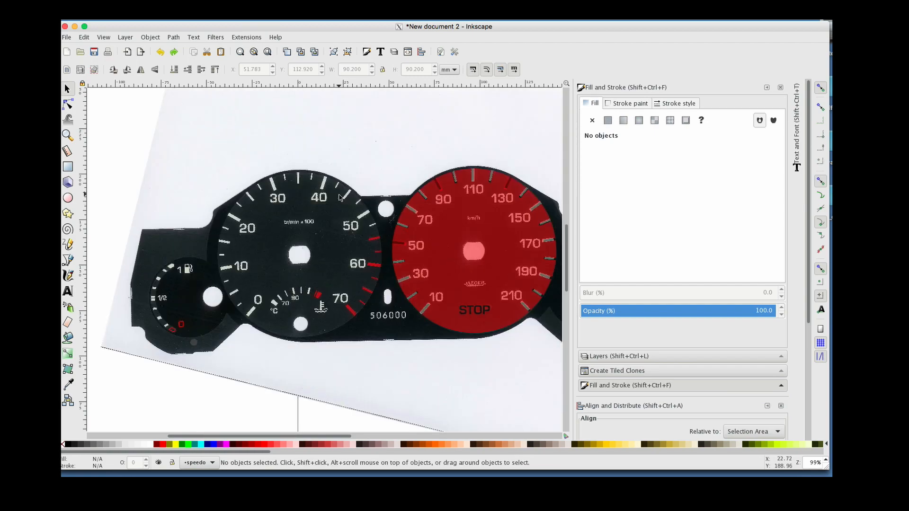
{"action": "left_click", "coordinate": [316, 226]}
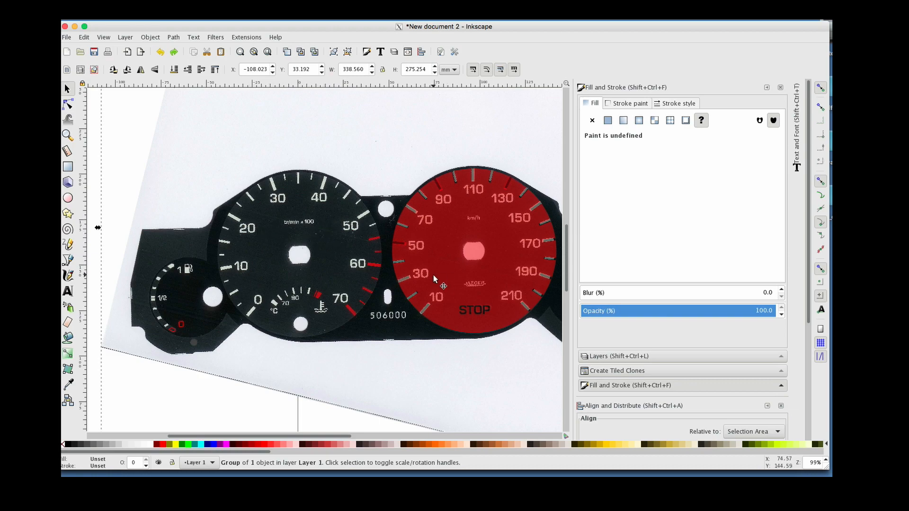
Switch to the finished speedometer document window and zoom in on the tachometer dial near the 70 numeral
{"action": "left_click", "coordinate": [706, 467]}
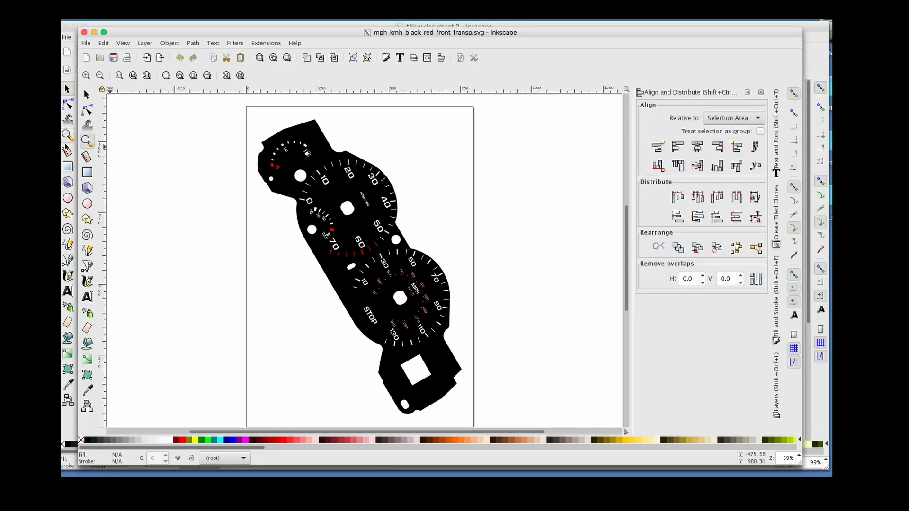
{"action": "left_click", "coordinate": [87, 141]}
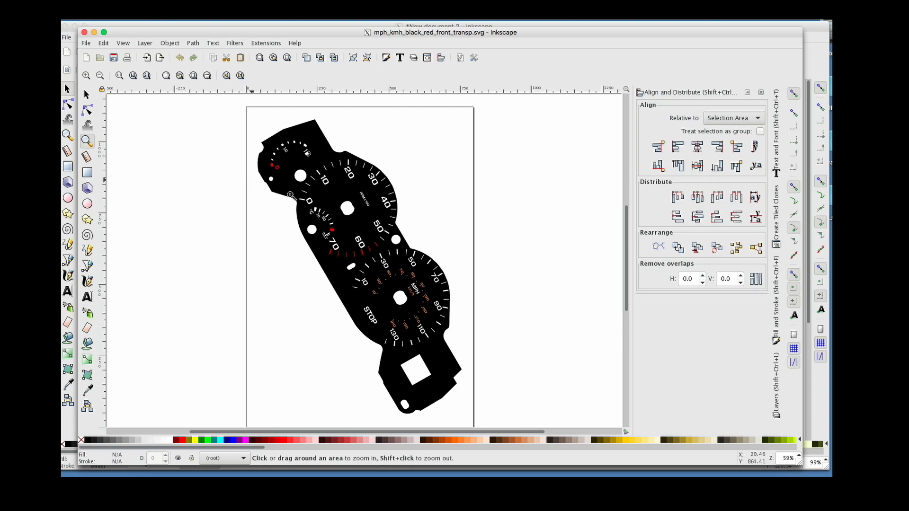
{"action": "left_click", "coordinate": [333, 235]}
{"action": "left_click", "coordinate": [333, 235]}
{"action": "left_click", "coordinate": [331, 235]}
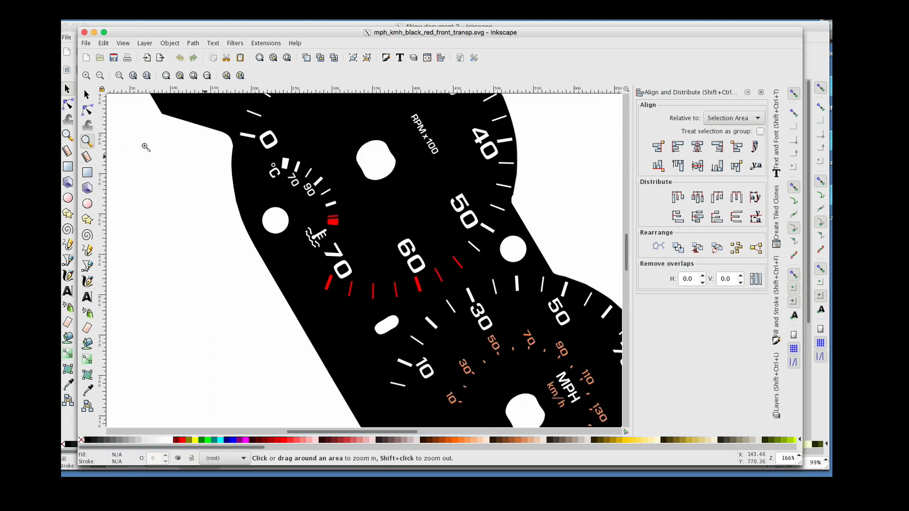
Select tick-mark clones, numerals and small rectangles on the dial one by one to inspect their properties
{"action": "left_click", "coordinate": [86, 94]}
{"action": "left_click", "coordinate": [470, 296]}
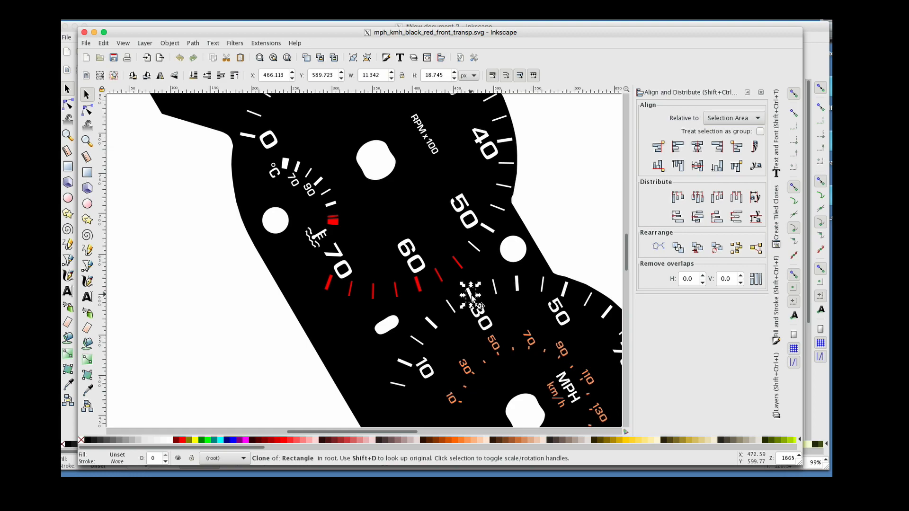
{"action": "left_click", "coordinate": [496, 286]}
{"action": "left_click", "coordinate": [491, 338]}
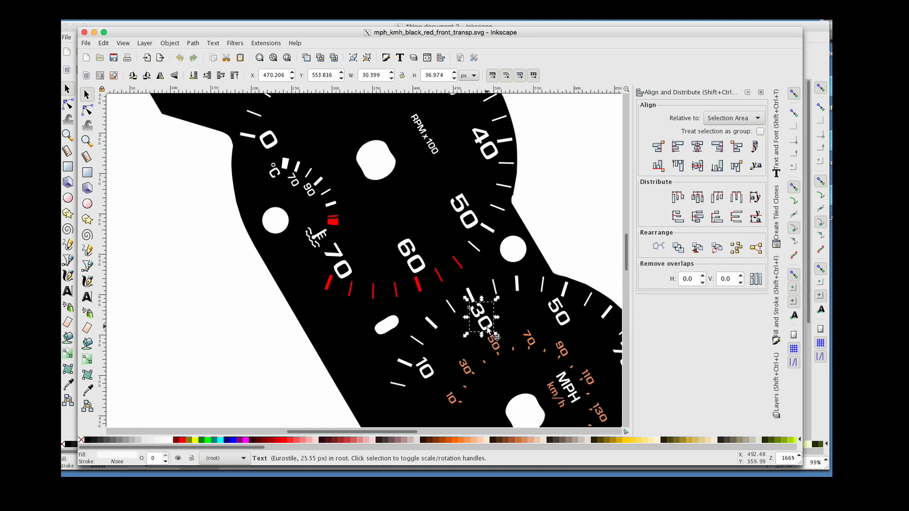
{"action": "left_click", "coordinate": [530, 348]}
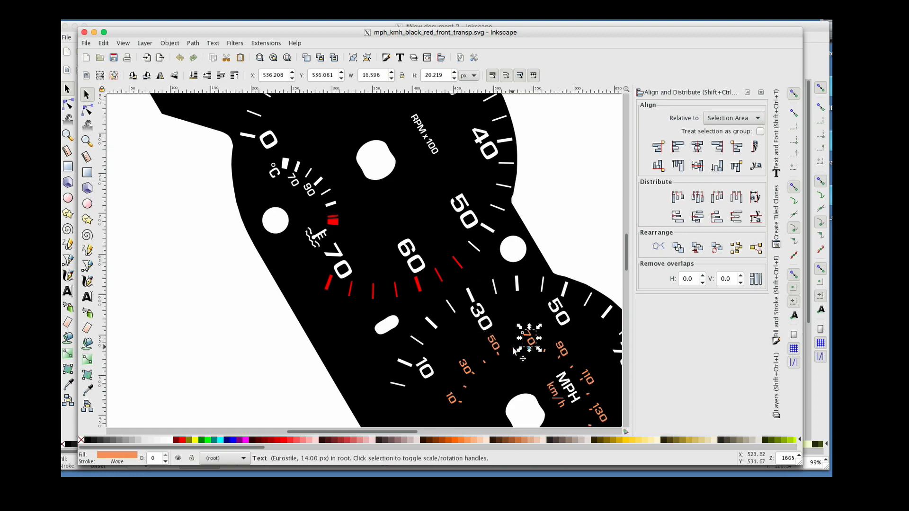
{"action": "left_click", "coordinate": [513, 349]}
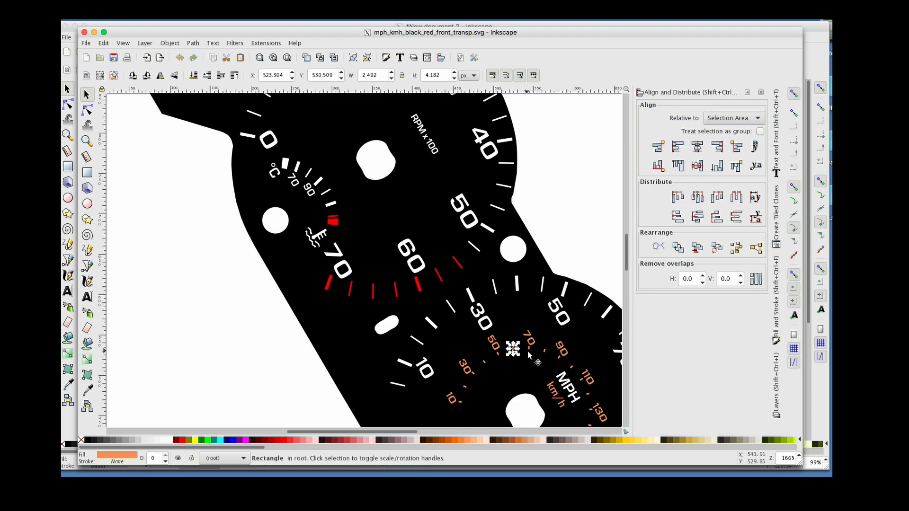
{"action": "left_click", "coordinate": [567, 294]}
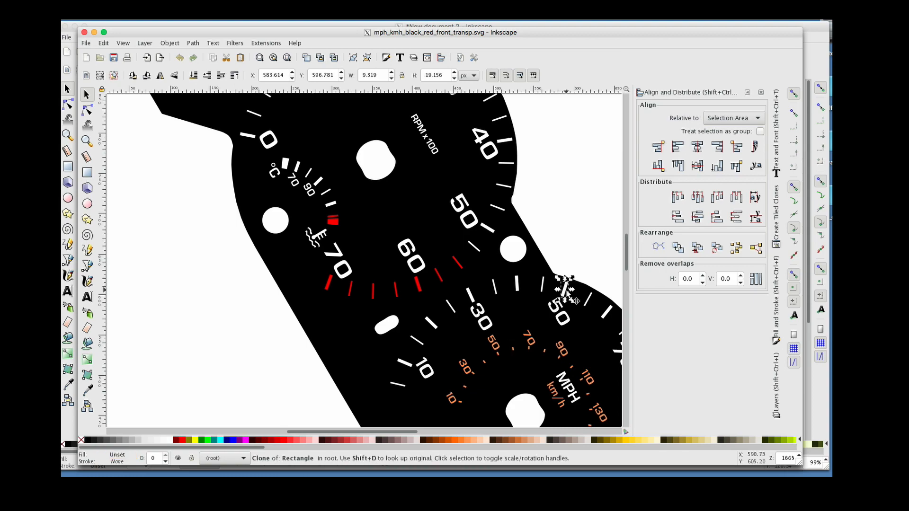
{"action": "left_click", "coordinate": [472, 296]}
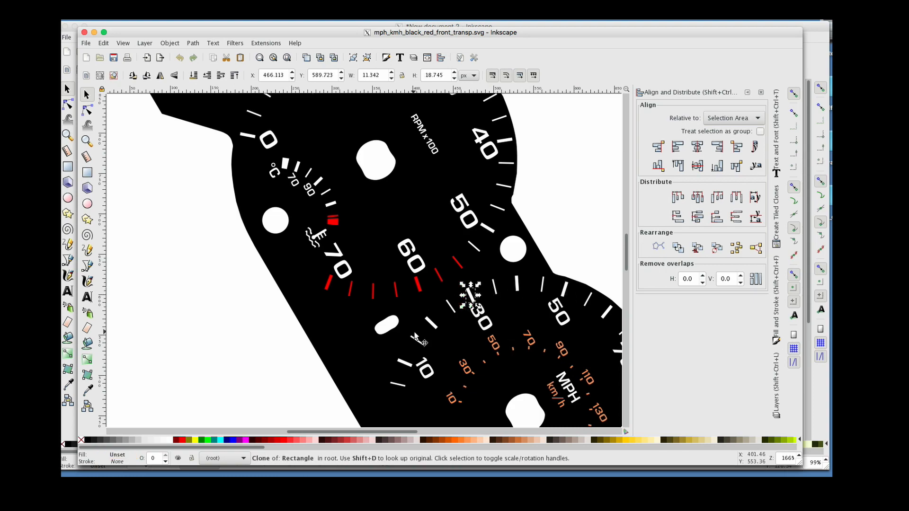
Pan across the dials and select the tachometer's circle and the gauge outline path to inspect them
{"action": "scroll", "coordinate": [479, 301], "scroll_direction": "down", "scroll_amount": 3}
{"action": "scroll", "coordinate": [479, 301], "scroll_direction": "down", "scroll_amount": 3}
{"action": "scroll", "coordinate": [480, 301], "scroll_direction": "right", "scroll_amount": 5}
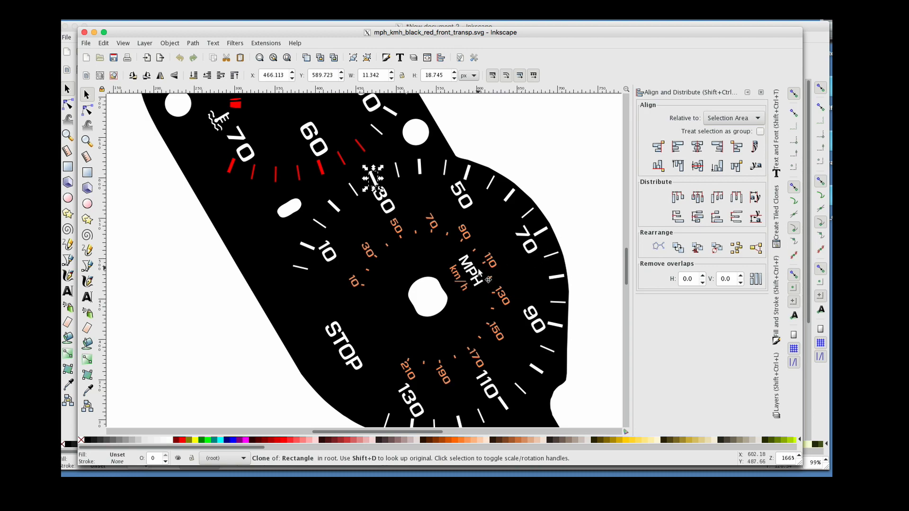
{"action": "scroll", "coordinate": [479, 268], "scroll_direction": "left", "scroll_amount": 3}
{"action": "scroll", "coordinate": [479, 268], "scroll_direction": "up", "scroll_amount": 6}
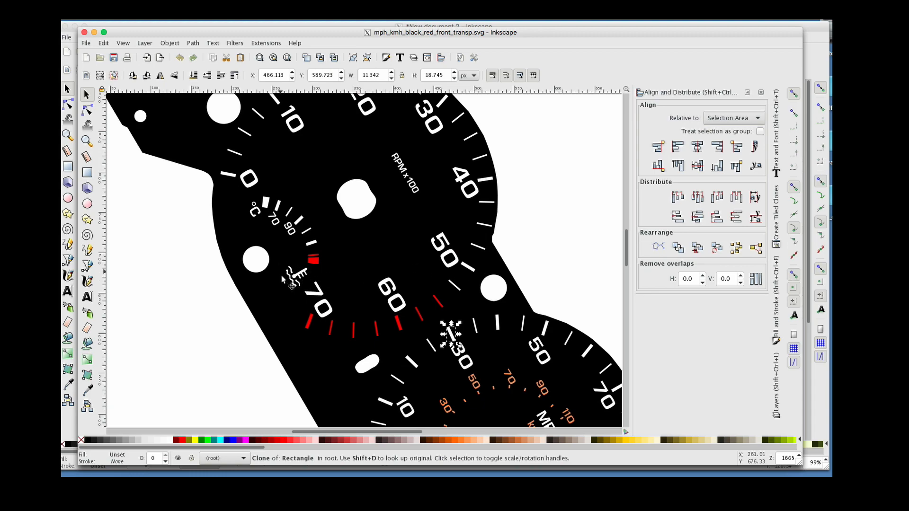
{"action": "left_click", "coordinate": [271, 165]}
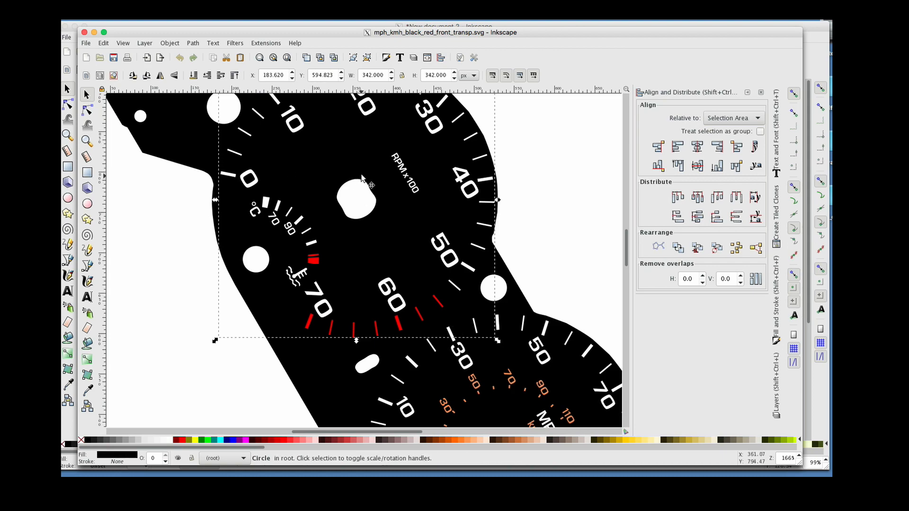
{"action": "left_click", "coordinate": [322, 370]}
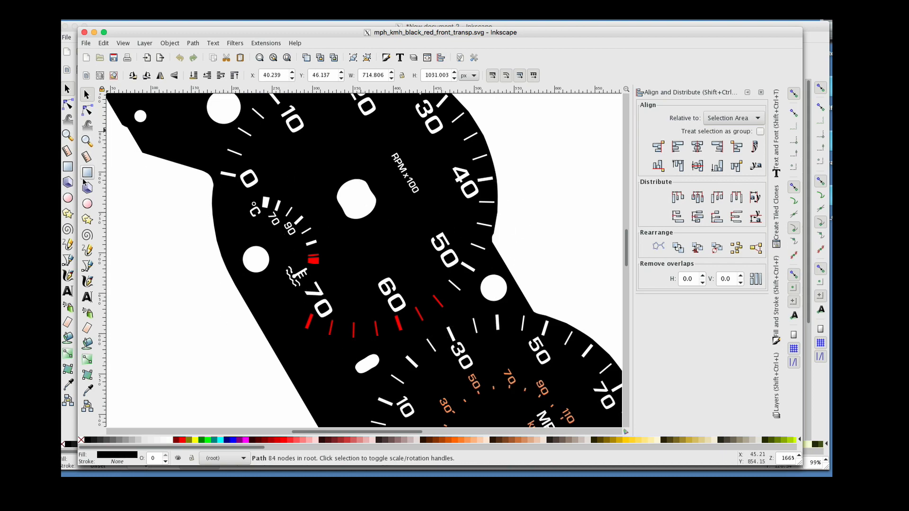
Zoom in closely on the coolant temperature icon to examine its shape
{"action": "left_click", "coordinate": [87, 141]}
{"action": "left_click", "coordinate": [287, 273]}
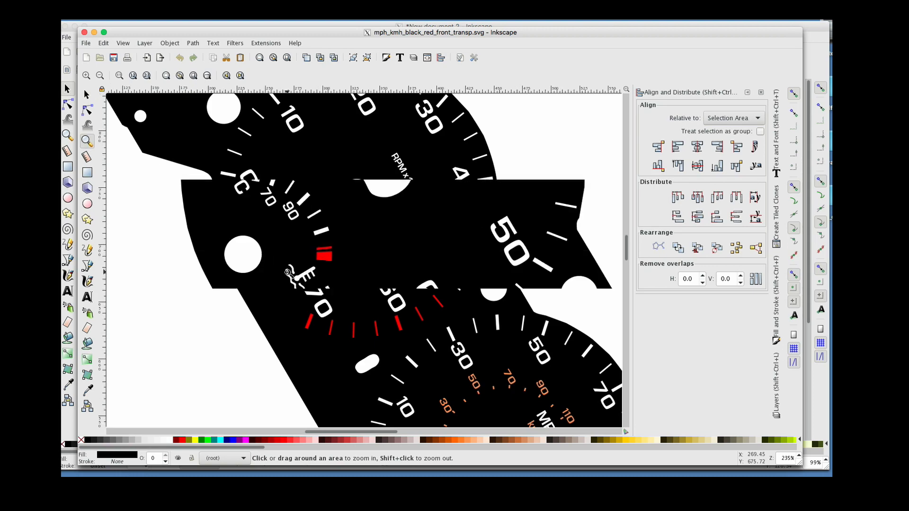
{"action": "left_click", "coordinate": [287, 273]}
{"action": "left_click", "coordinate": [293, 273]}
{"action": "left_click", "coordinate": [300, 274]}
{"action": "left_click", "coordinate": [313, 283]}
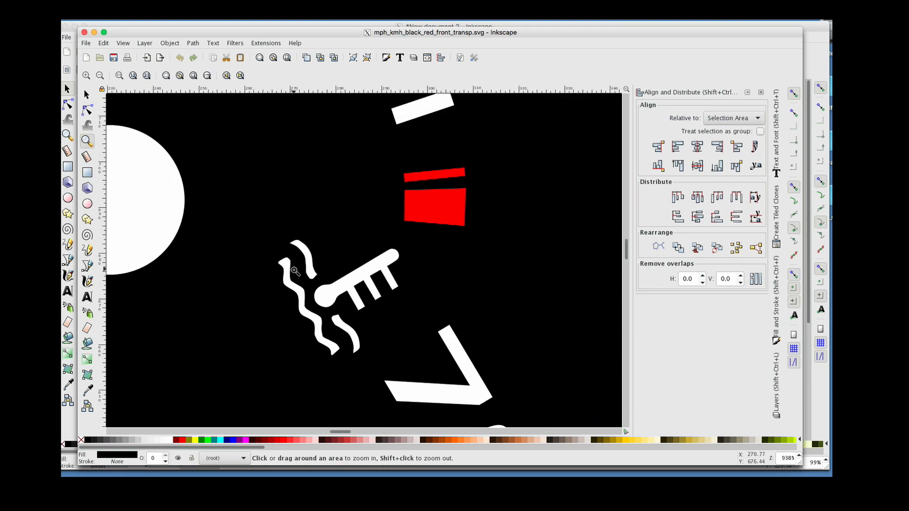
{"action": "left_click", "coordinate": [317, 295]}
{"action": "left_click", "coordinate": [315, 294]}
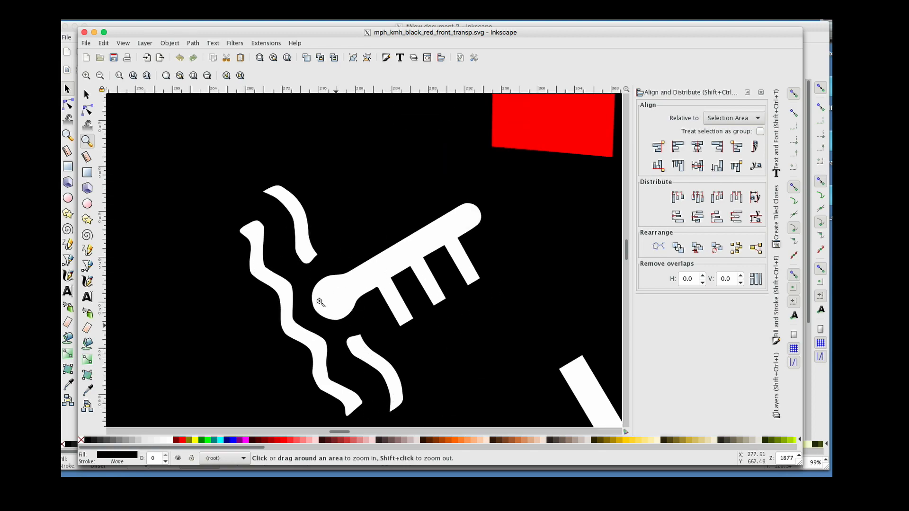
{"action": "left_click", "coordinate": [317, 385]}
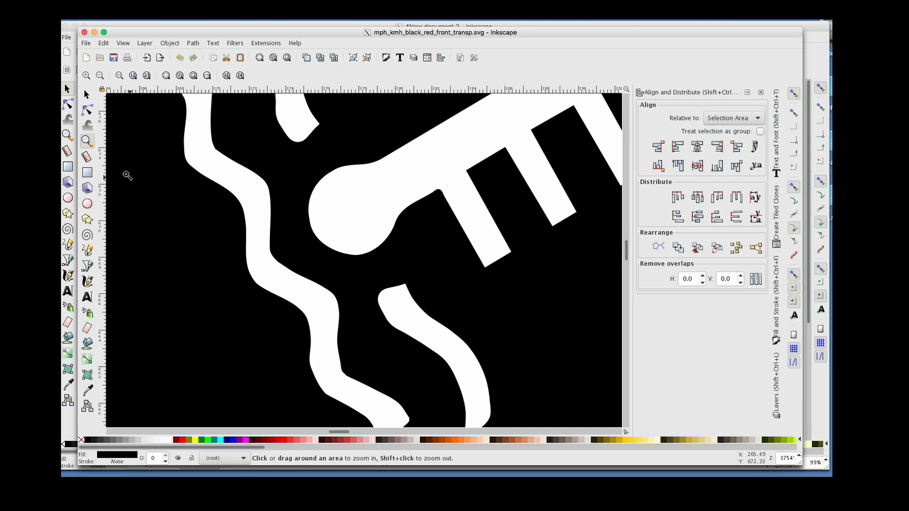
Pan and zoom across the fuel gauge to examine the fuel pump icon
{"action": "scroll", "coordinate": [253, 222], "scroll_direction": "down", "scroll_amount": 6}
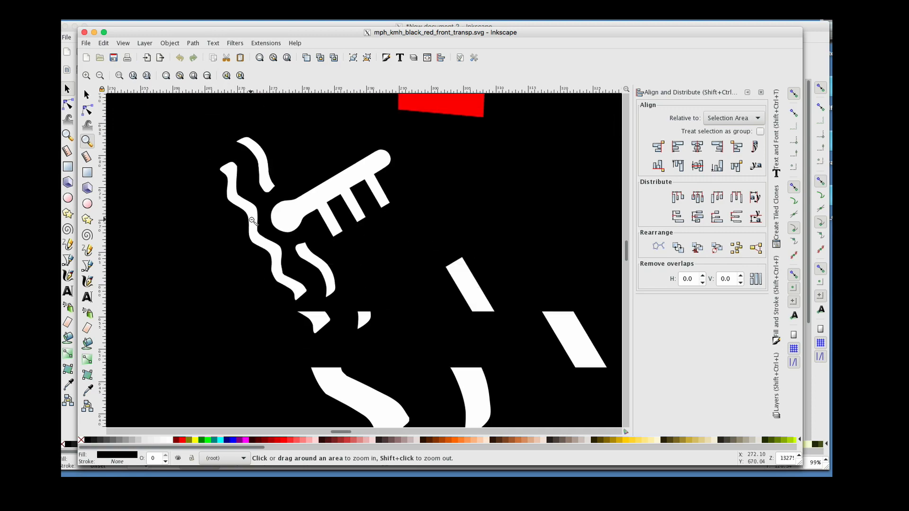
{"action": "scroll", "coordinate": [251, 220], "scroll_direction": "down", "scroll_amount": 3}
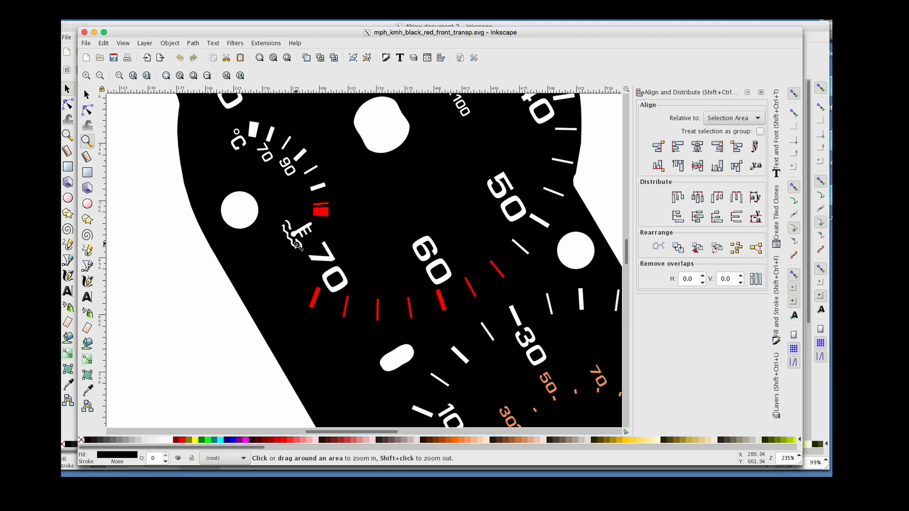
{"action": "scroll", "coordinate": [298, 246], "scroll_direction": "up", "scroll_amount": 10}
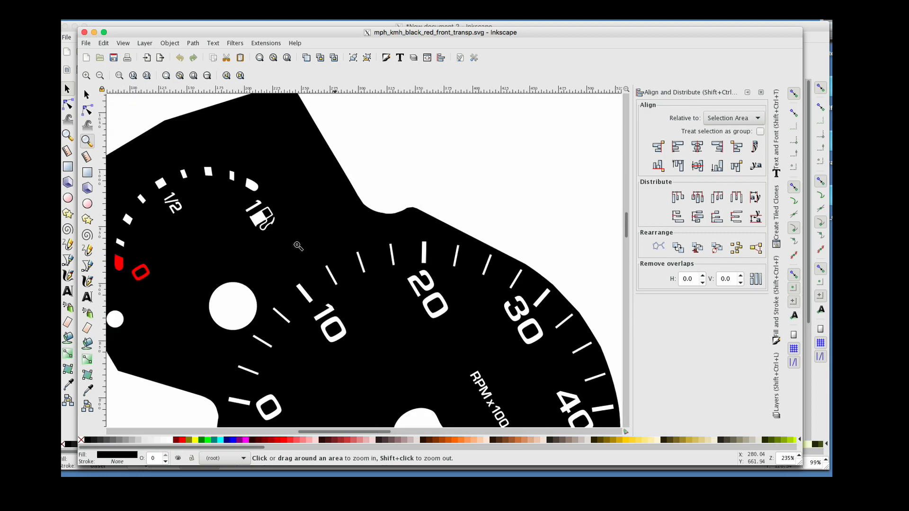
{"action": "scroll", "coordinate": [293, 246], "scroll_direction": "left", "scroll_amount": 2}
{"action": "scroll", "coordinate": [301, 200], "scroll_direction": "up", "scroll_amount": 4}
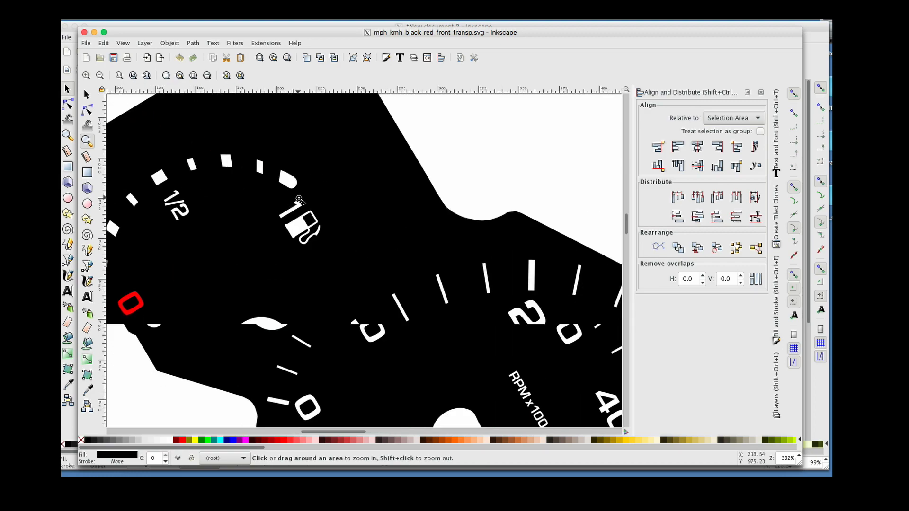
{"action": "scroll", "coordinate": [301, 200], "scroll_direction": "up", "scroll_amount": 2}
{"action": "scroll", "coordinate": [301, 200], "scroll_direction": "down", "scroll_amount": 3}
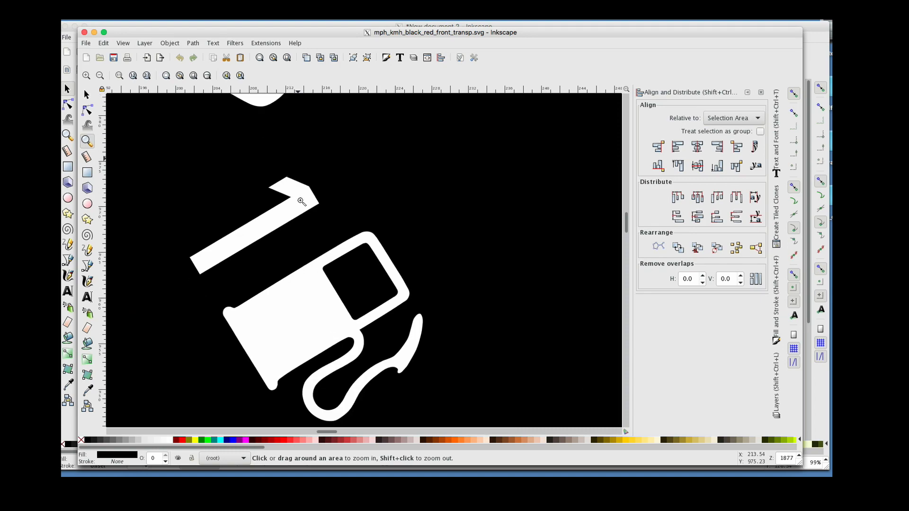
{"action": "scroll", "coordinate": [376, 335], "scroll_direction": "down", "scroll_amount": 1}
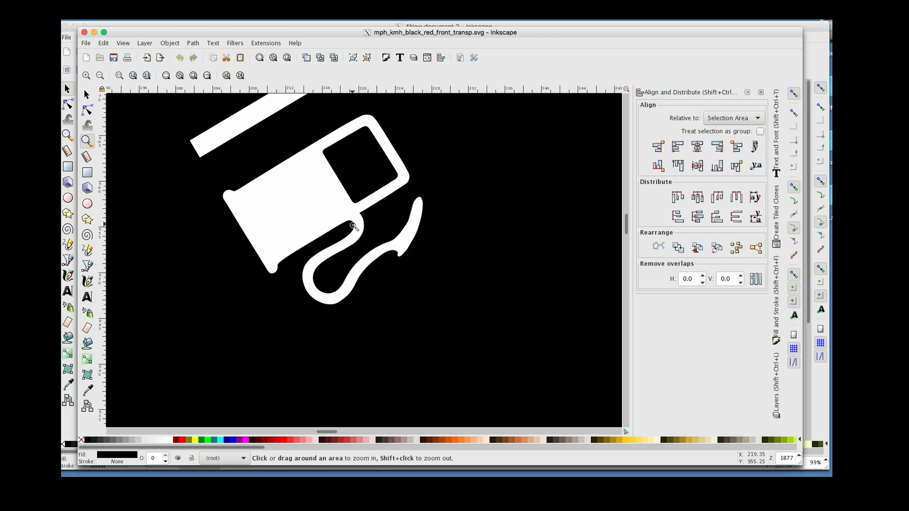
Select the fuel pump icon and try dragging one of its nozzle nodes, undoing the edits
{"action": "left_click", "coordinate": [86, 95]}
{"action": "left_click", "coordinate": [283, 186]}
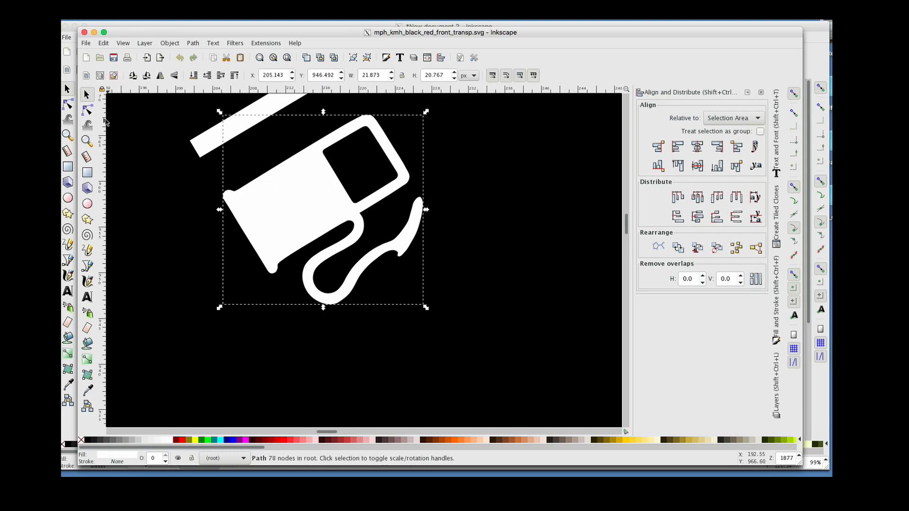
{"action": "left_click", "coordinate": [87, 110]}
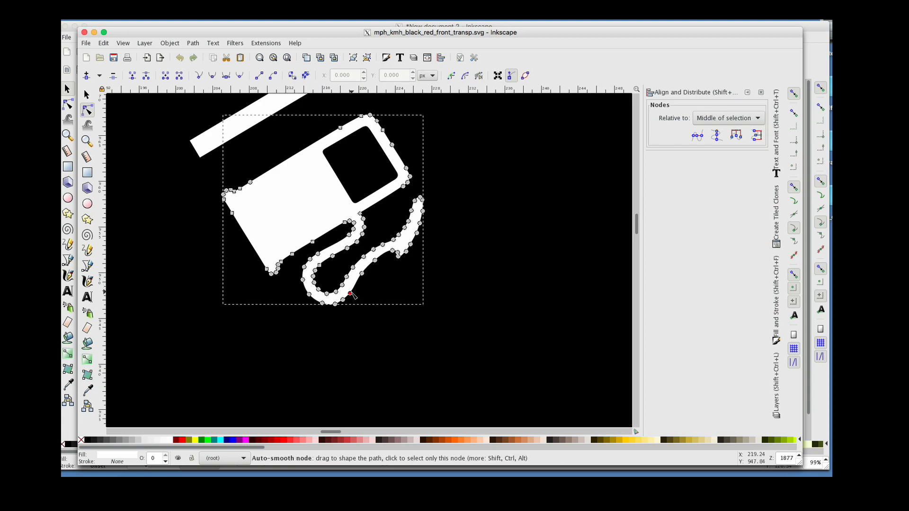
{"action": "left_click_drag", "start_coordinate": [351, 294], "coordinate": [393, 316]}
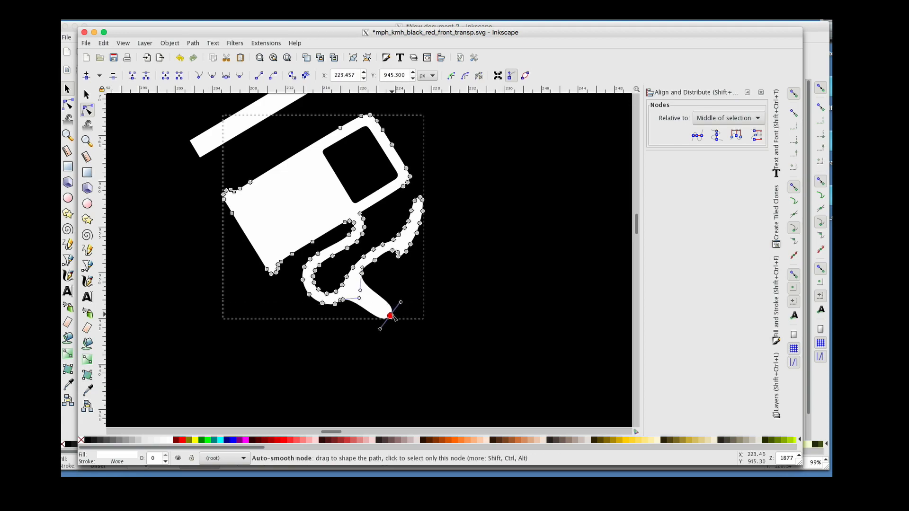
{"action": "key", "text": "ctrl+z"}
{"action": "key", "text": "ctrl+z"}
{"action": "scroll", "coordinate": [306, 245], "scroll_direction": "up", "scroll_amount": 4}
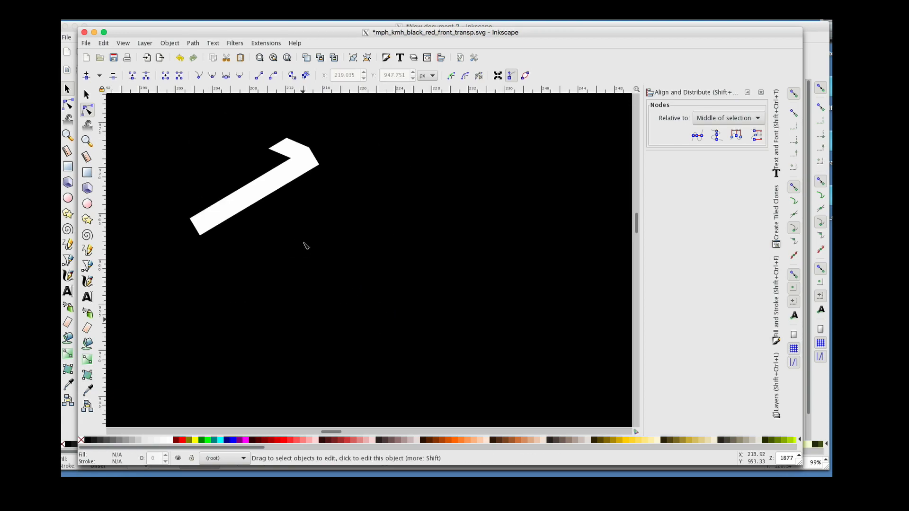
{"action": "key", "text": "ctrl+z"}
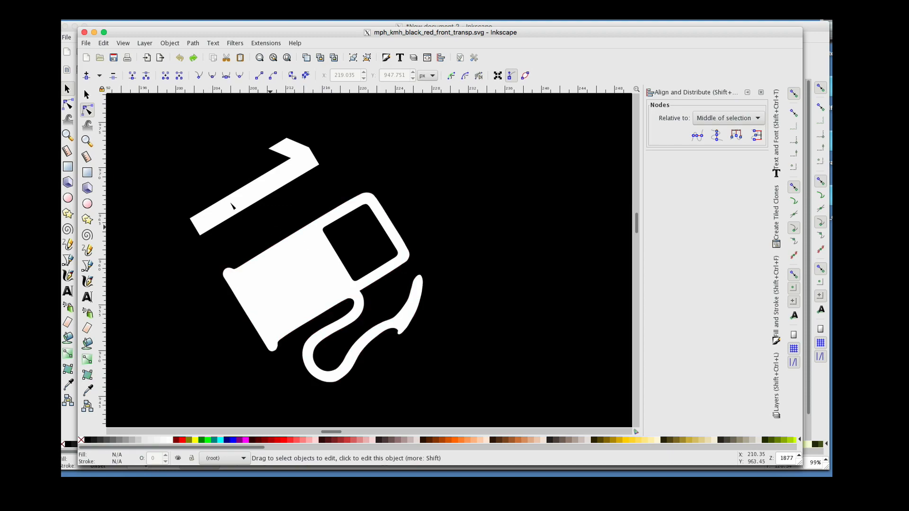
Zoom out and pan across the fuel gauge, tachometer and speedometer to examine the finished layout
{"action": "left_click", "coordinate": [87, 141]}
{"action": "left_click", "coordinate": [267, 190], "text": "shift"}
{"action": "left_click", "coordinate": [268, 189], "text": "shift"}
{"action": "left_click", "coordinate": [268, 189], "text": "shift"}
{"action": "left_click", "coordinate": [268, 189], "text": "shift"}
{"action": "left_click", "coordinate": [268, 189], "text": "shift"}
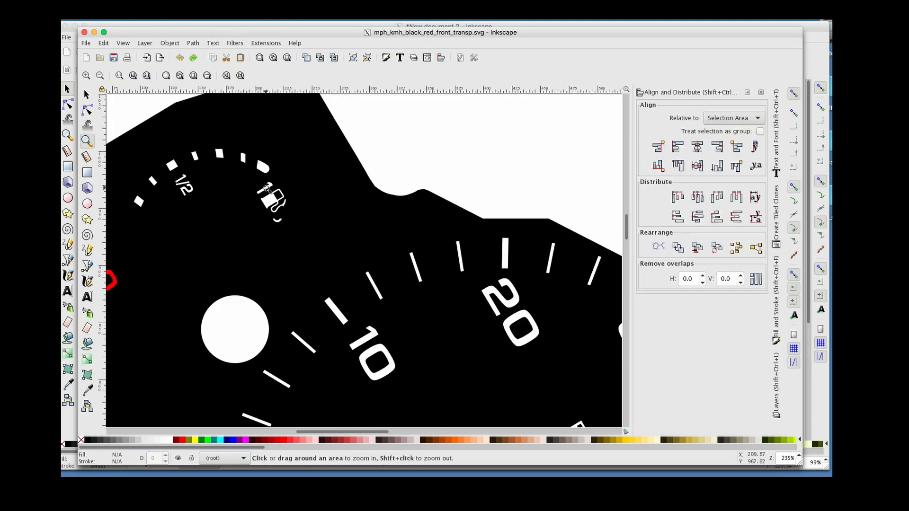
{"action": "left_click", "coordinate": [267, 190], "text": "shift"}
{"action": "left_click", "coordinate": [267, 189], "text": "shift"}
{"action": "left_click", "coordinate": [267, 189], "text": "shift"}
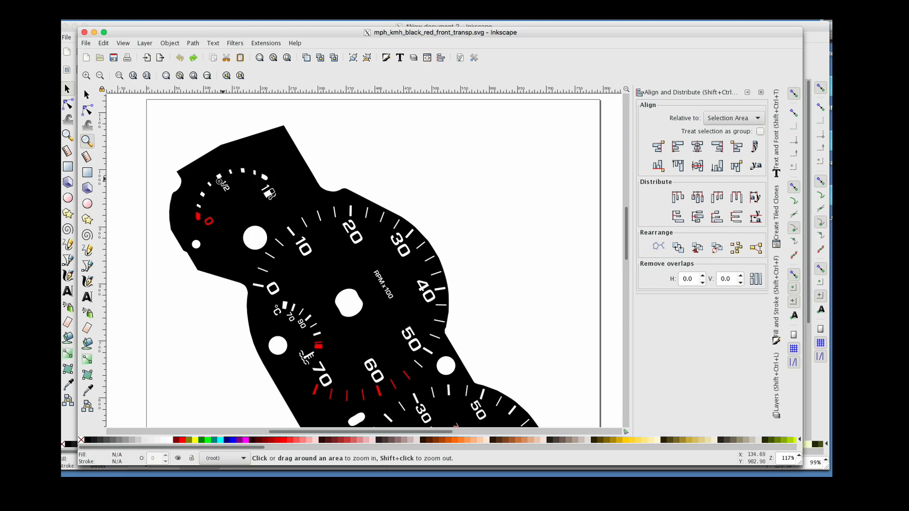
{"action": "left_click", "coordinate": [202, 217]}
{"action": "left_click", "coordinate": [203, 217]}
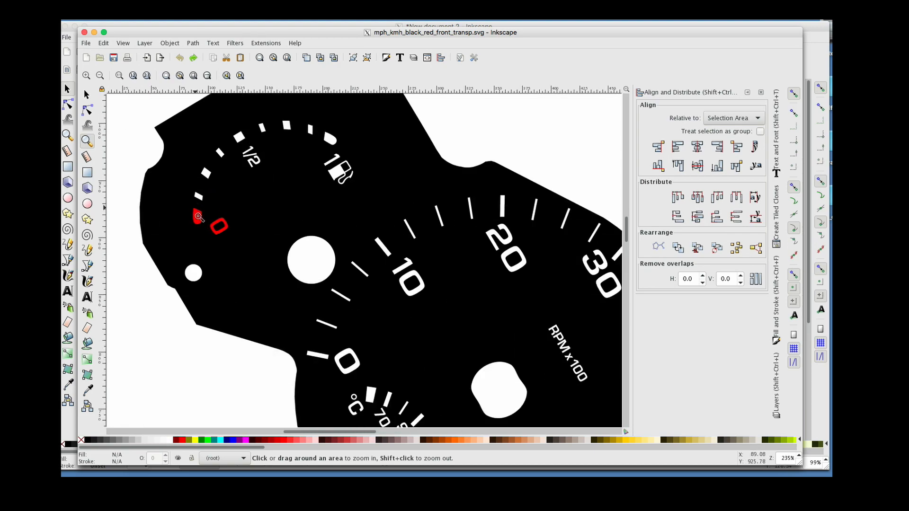
{"action": "left_click", "coordinate": [349, 252], "text": "shift"}
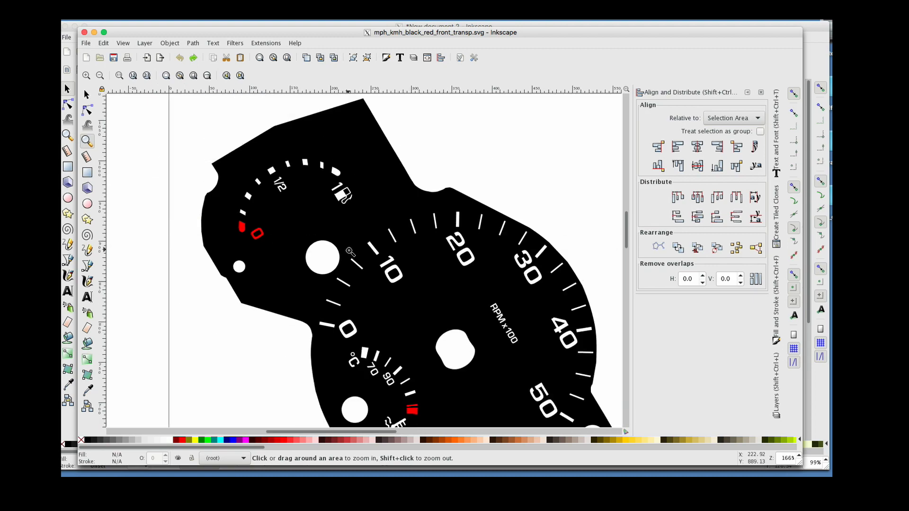
{"action": "scroll", "coordinate": [349, 252], "scroll_direction": "down", "scroll_amount": 8}
{"action": "scroll", "coordinate": [349, 252], "scroll_direction": "right", "scroll_amount": 3}
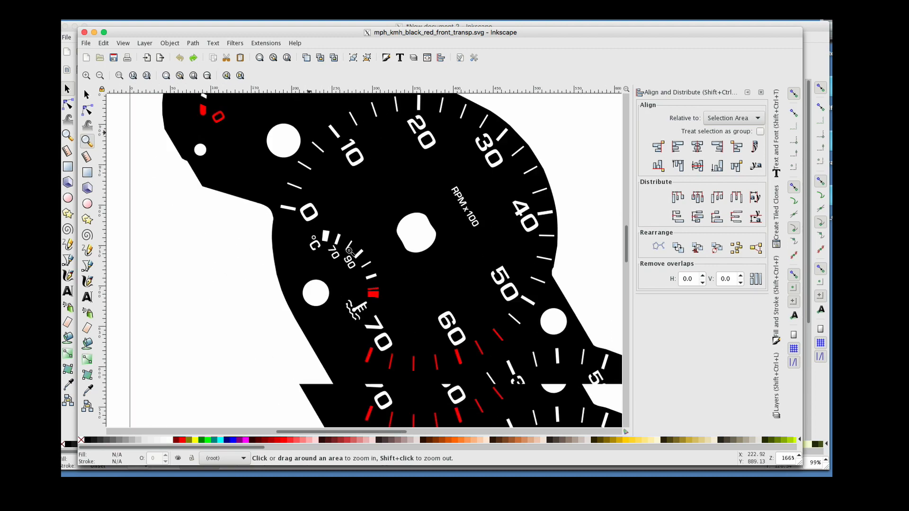
{"action": "scroll", "coordinate": [349, 251], "scroll_direction": "down", "scroll_amount": 5}
{"action": "scroll", "coordinate": [348, 252], "scroll_direction": "right", "scroll_amount": 1}
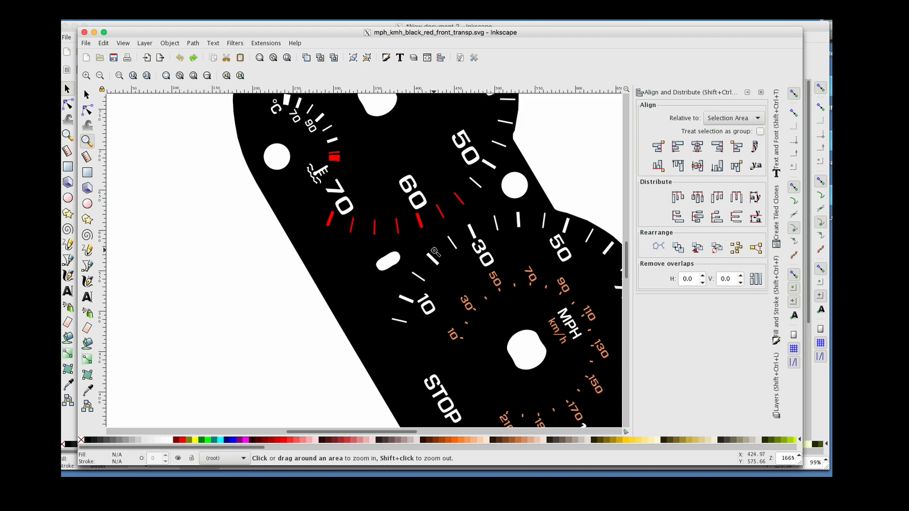
{"action": "scroll", "coordinate": [435, 252], "scroll_direction": "up", "scroll_amount": 10}
{"action": "scroll", "coordinate": [435, 252], "scroll_direction": "right", "scroll_amount": 2}
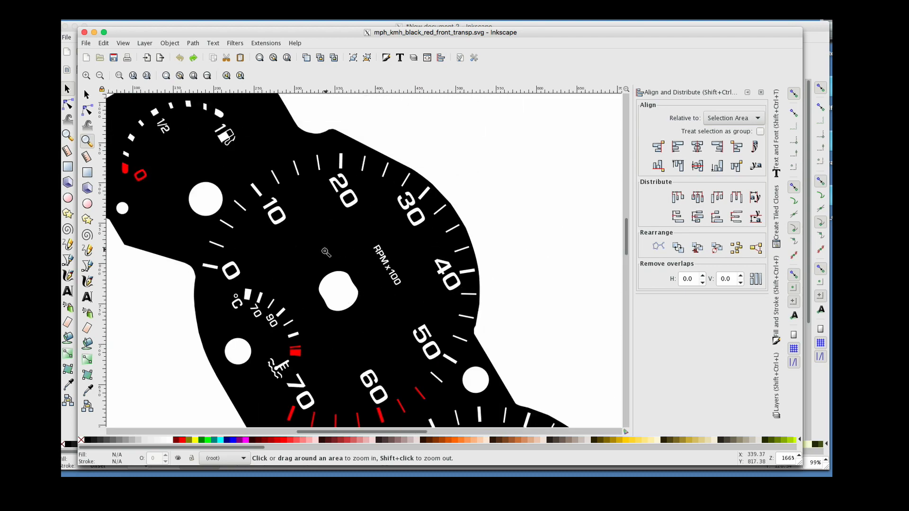
Zoom out to the whole page and select all objects to inspect how the drawing is built, then deselect
{"action": "left_click", "coordinate": [252, 187], "text": "shift"}
{"action": "left_click", "coordinate": [251, 187], "text": "shift"}
{"action": "key", "text": "s"}
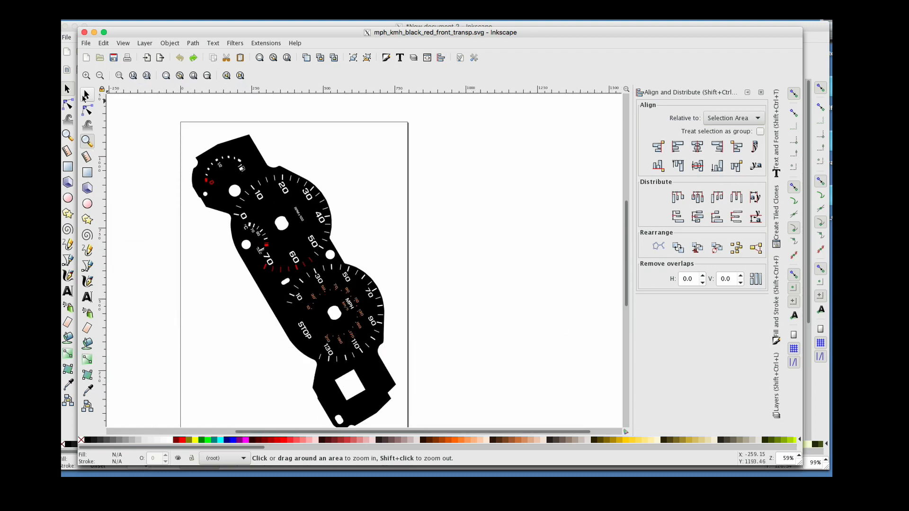
{"action": "left_click_drag", "start_coordinate": [163, 122], "coordinate": [434, 439]}
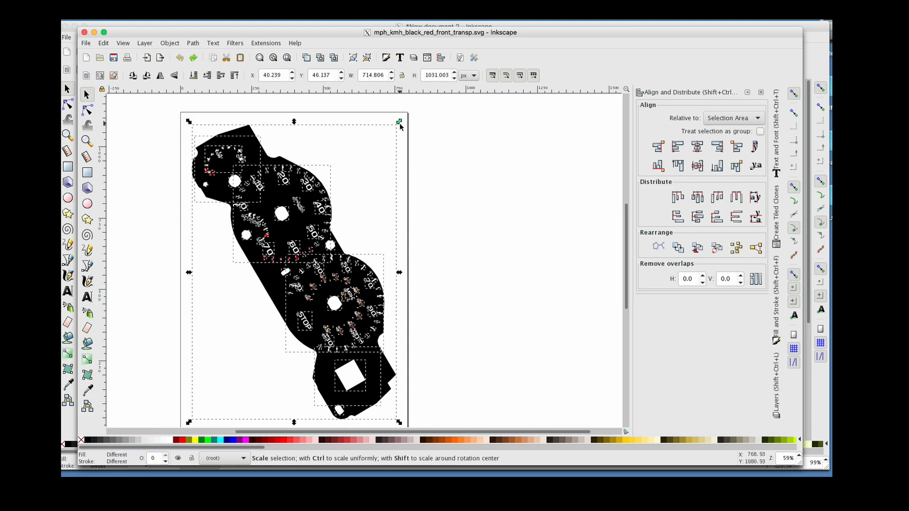
{"action": "left_click", "coordinate": [144, 98]}
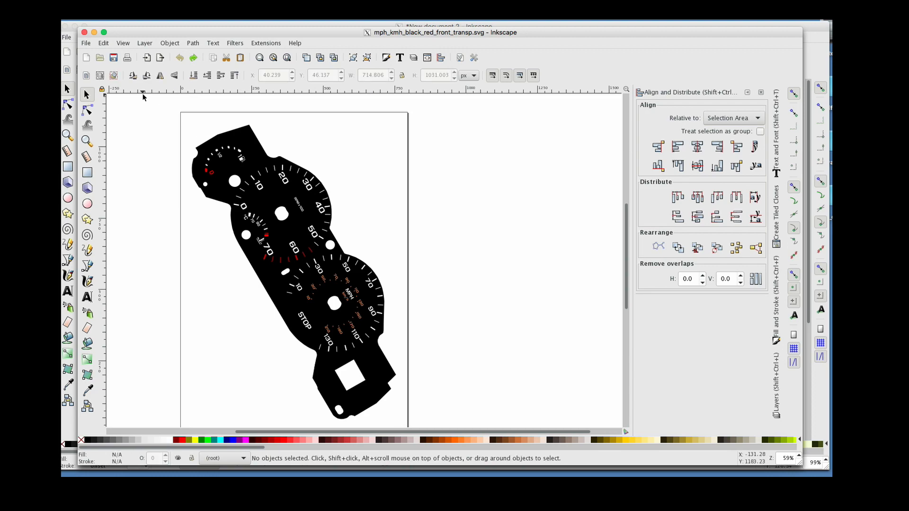
Select the black background panel shape, move it aside and delete it
{"action": "left_click", "coordinate": [217, 145]}
{"action": "left_click", "coordinate": [247, 129]}
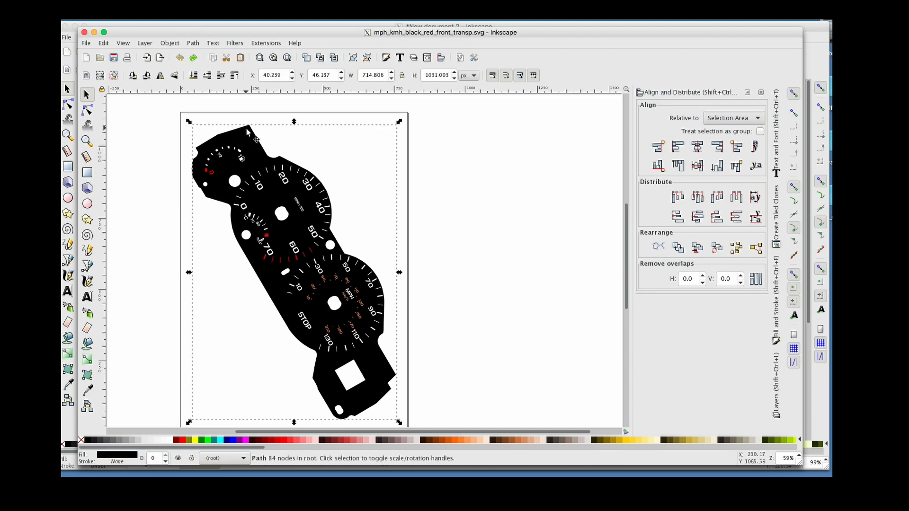
{"action": "left_click", "coordinate": [247, 129]}
{"action": "left_click_drag", "start_coordinate": [189, 121], "coordinate": [166, 222]}
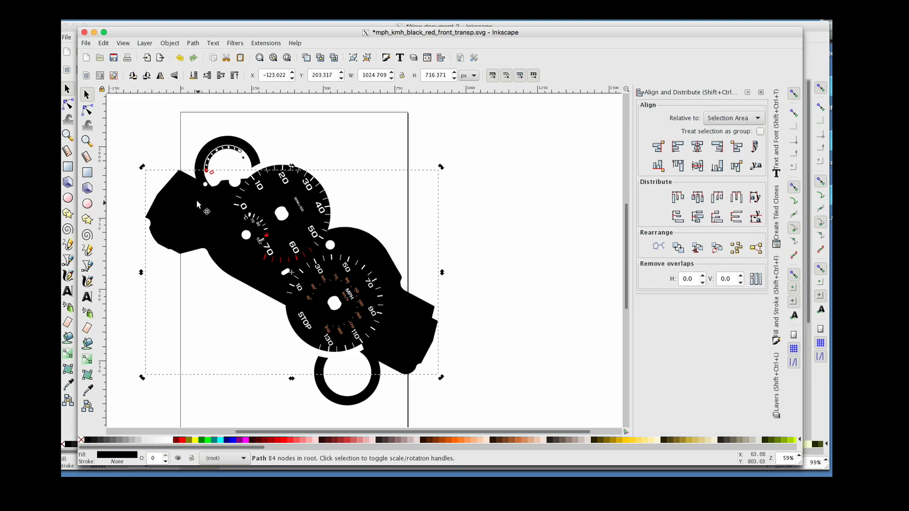
{"action": "key", "text": "Delete"}
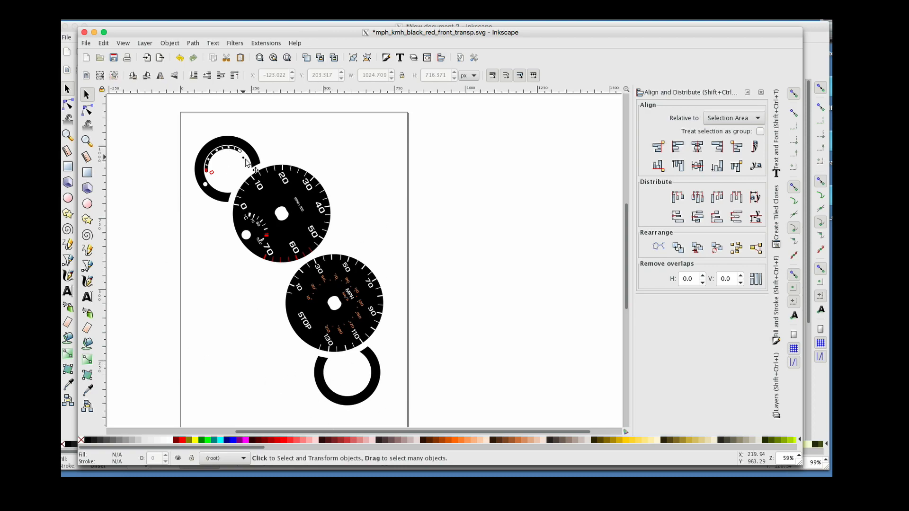
Delete the speedometer dial circle and the tachometer dial circle
{"action": "left_click", "coordinate": [314, 309]}
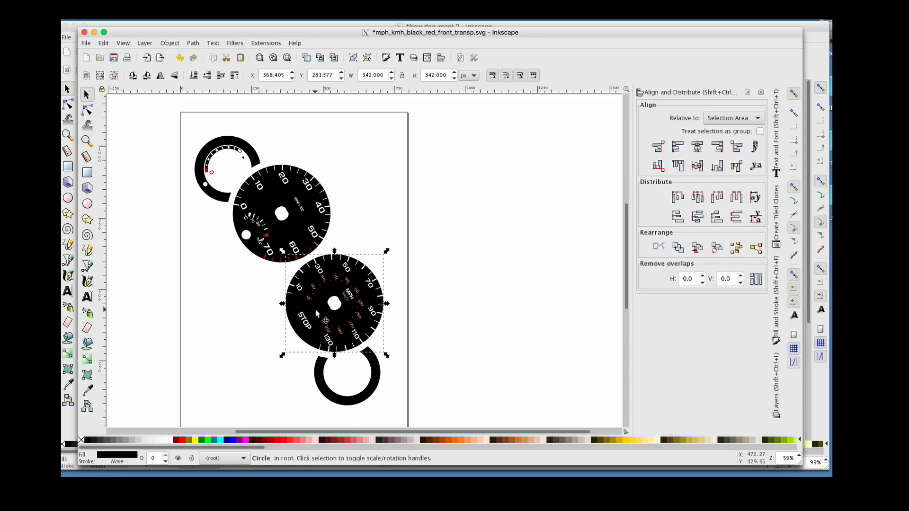
{"action": "key", "text": "Delete"}
{"action": "left_click", "coordinate": [296, 215]}
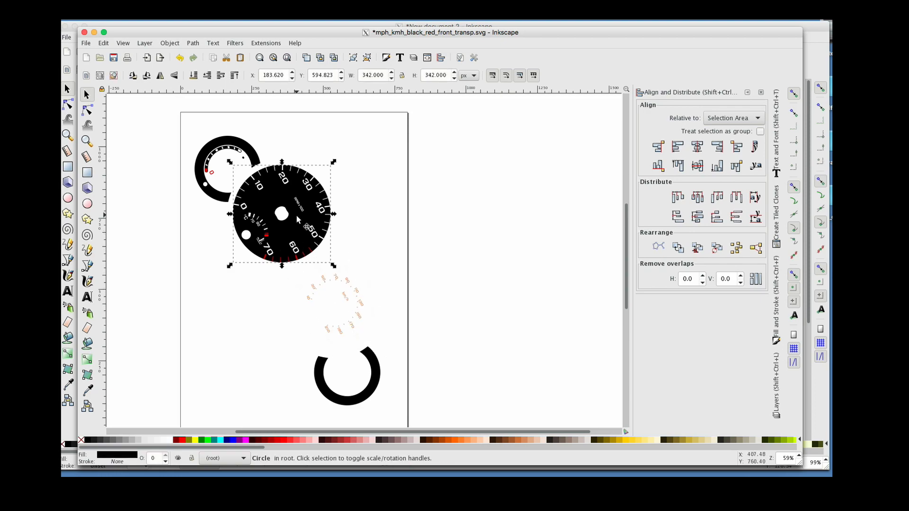
{"action": "key", "text": "Delete"}
Undo the deletions of both dial circles and the background panel shape
{"action": "key", "text": "ctrl+z"}
{"action": "key", "text": "ctrl+z"}
{"action": "key", "text": "ctrl+z"}
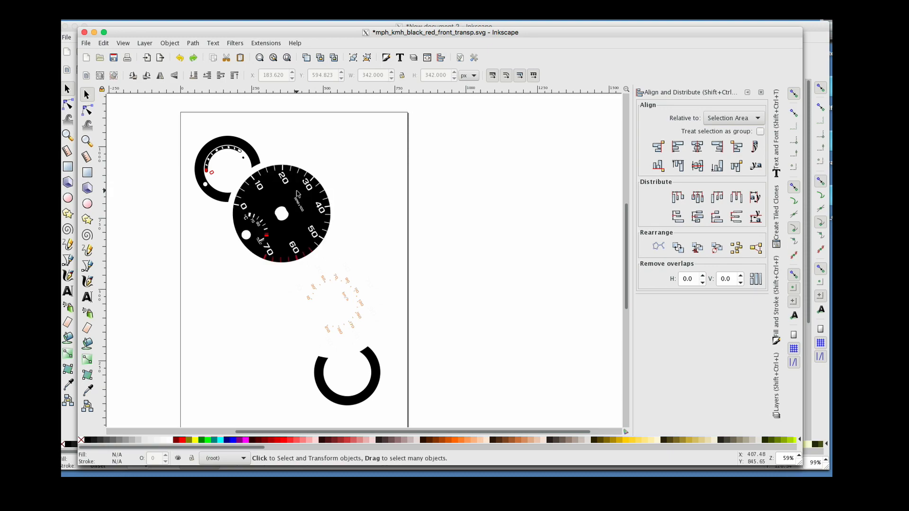
{"action": "key", "text": "ctrl+z"}
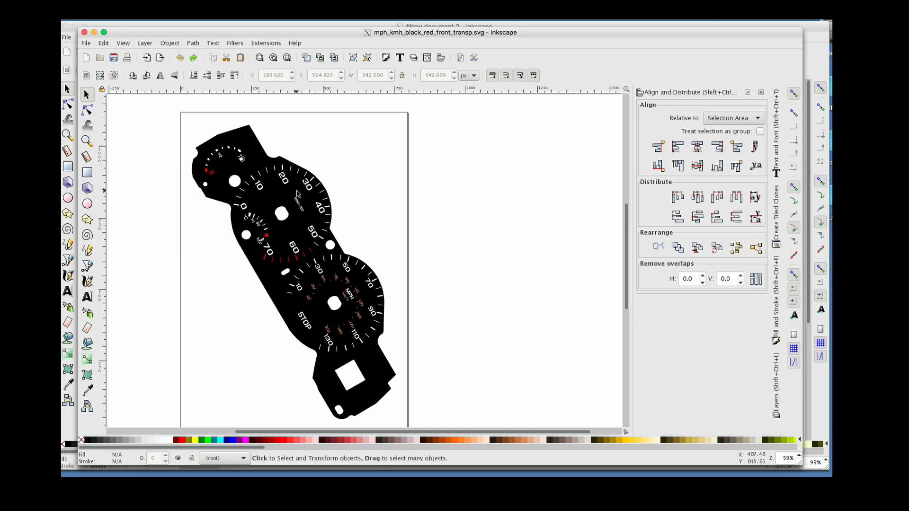